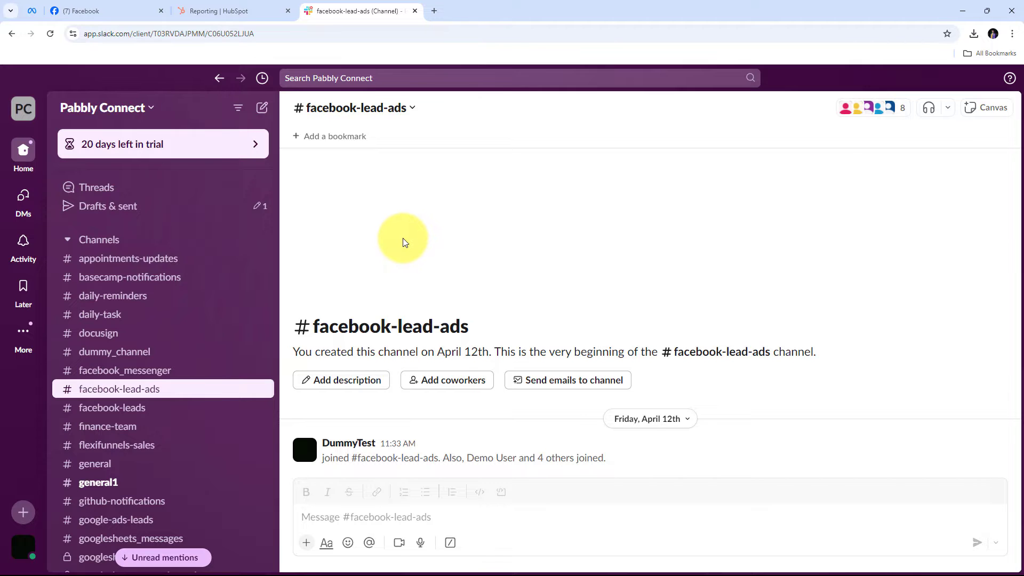
Review the Digital Dynamics Facebook page, HubSpot dashboards and empty #facebook-lead-ads Slack channel, then start a new tab.
{"action": "left_click", "coordinate": [128, 11]}
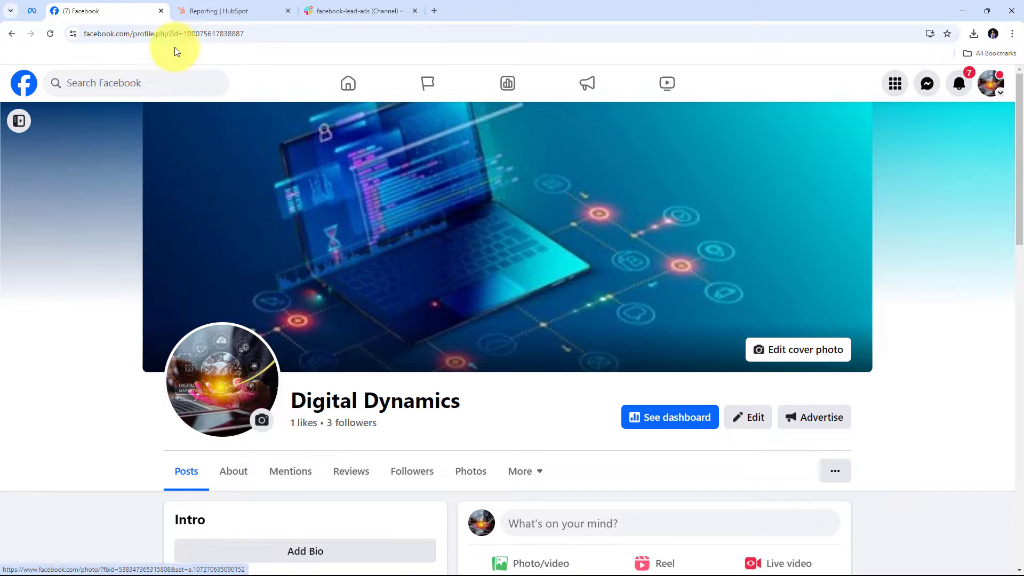
{"action": "left_click", "coordinate": [241, 10]}
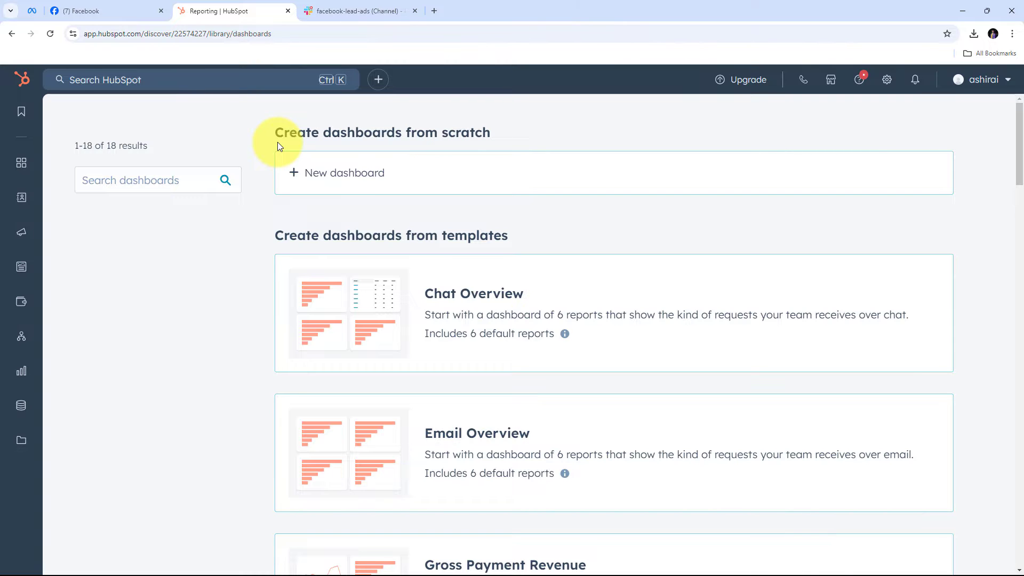
{"action": "left_click", "coordinate": [333, 11]}
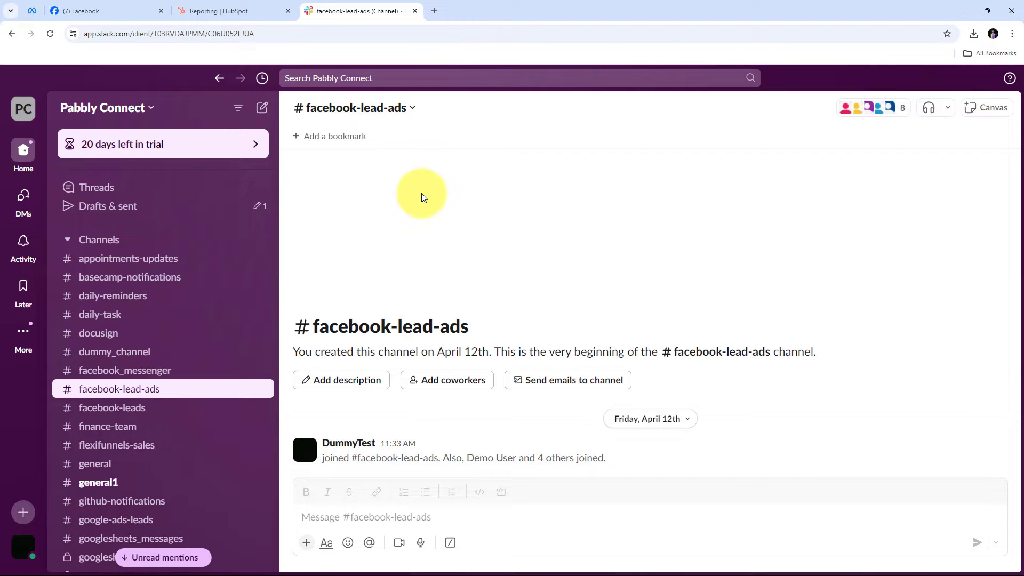
{"action": "left_click", "coordinate": [128, 10]}
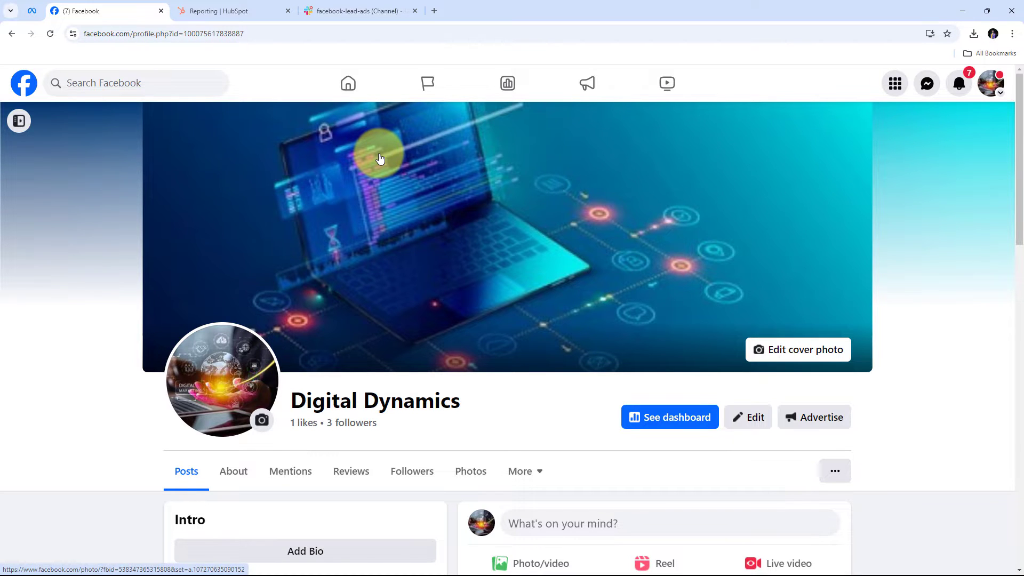
{"action": "left_click", "coordinate": [260, 9]}
{"action": "left_click", "coordinate": [349, 11]}
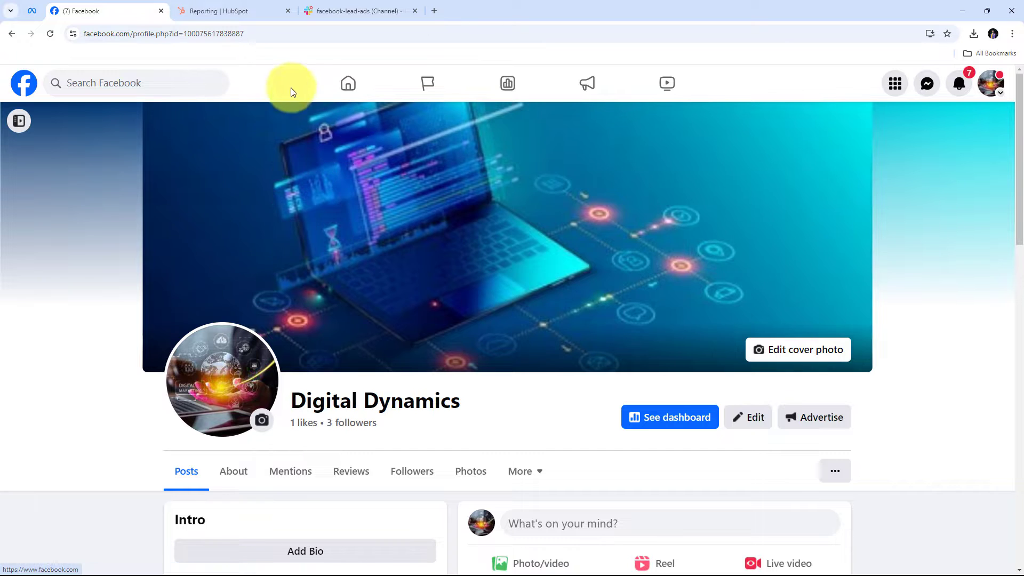
{"action": "left_click", "coordinate": [229, 11]}
{"action": "left_click", "coordinate": [341, 10]}
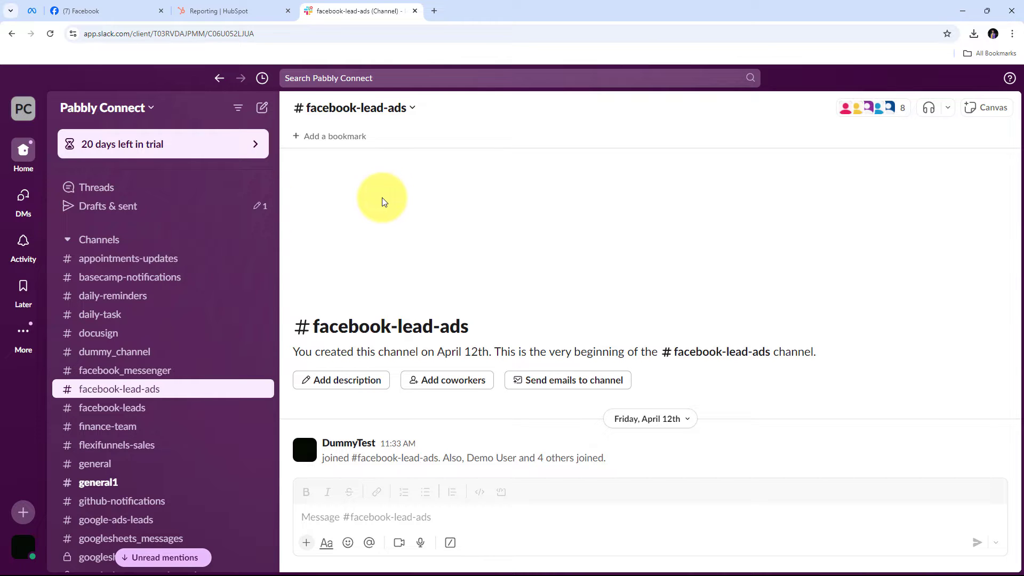
{"action": "left_click", "coordinate": [88, 11]}
{"action": "left_click", "coordinate": [241, 1]}
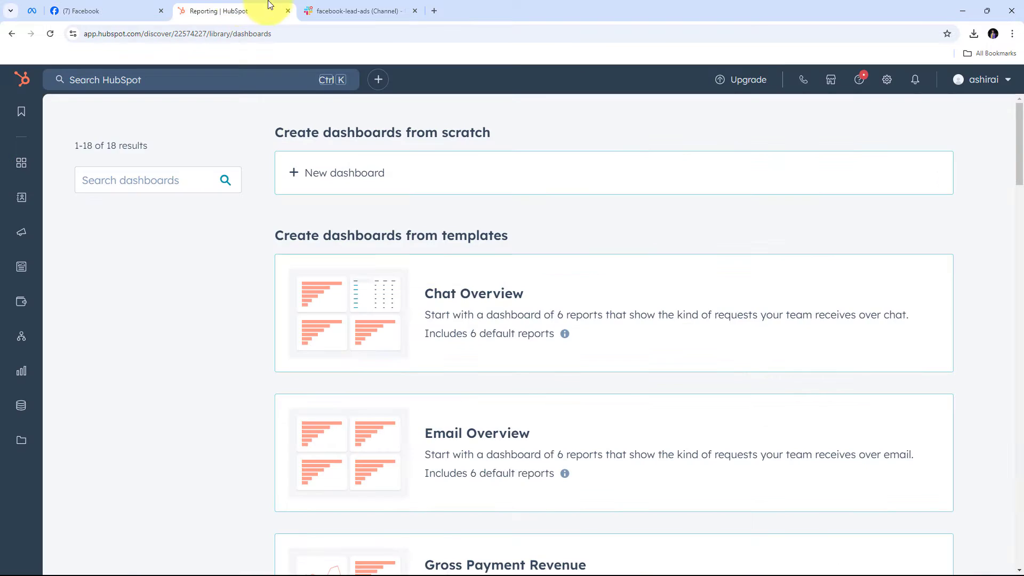
{"action": "left_click", "coordinate": [332, 1]}
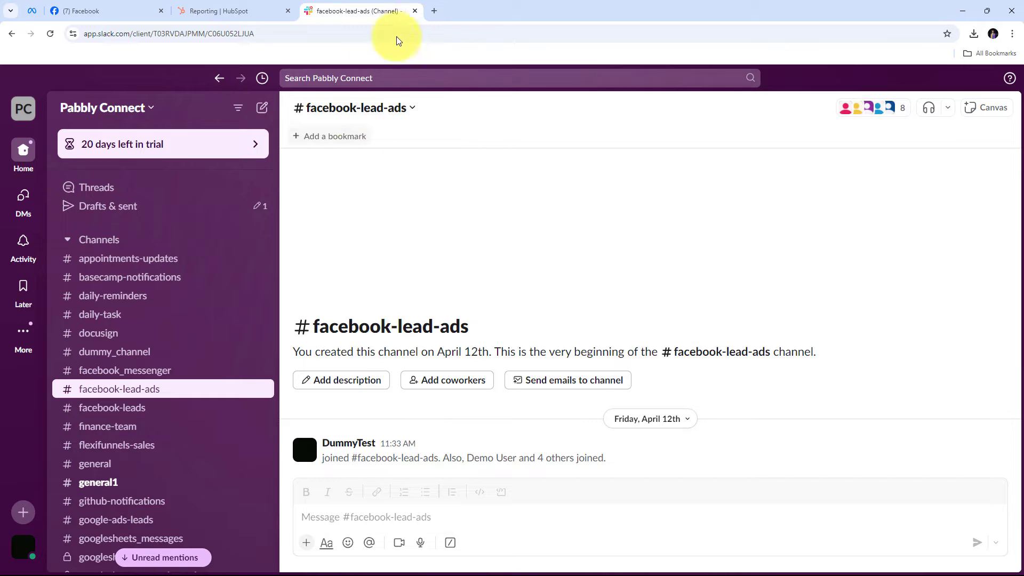
{"action": "left_click", "coordinate": [432, 12]}
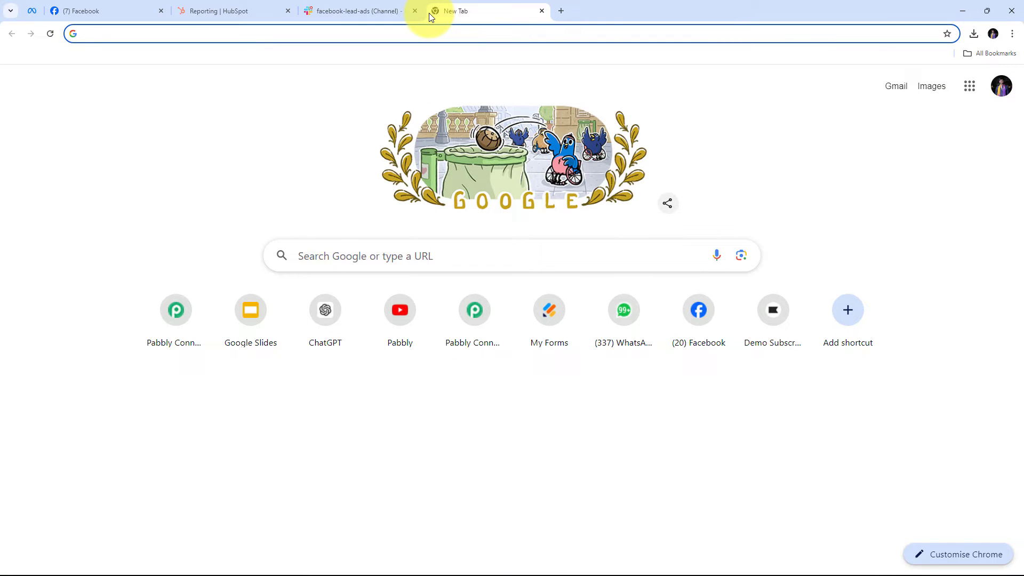
Go to pabbly.com, sign in, and launch the Pabbly Connect app.
{"action": "type", "text": "pabbly"}
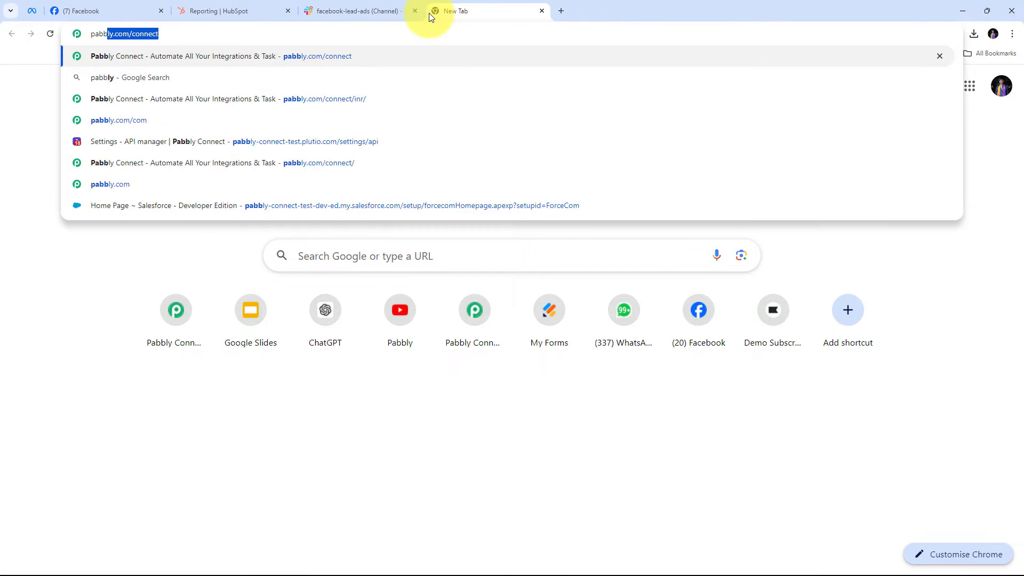
{"action": "type", "text": ".com"}
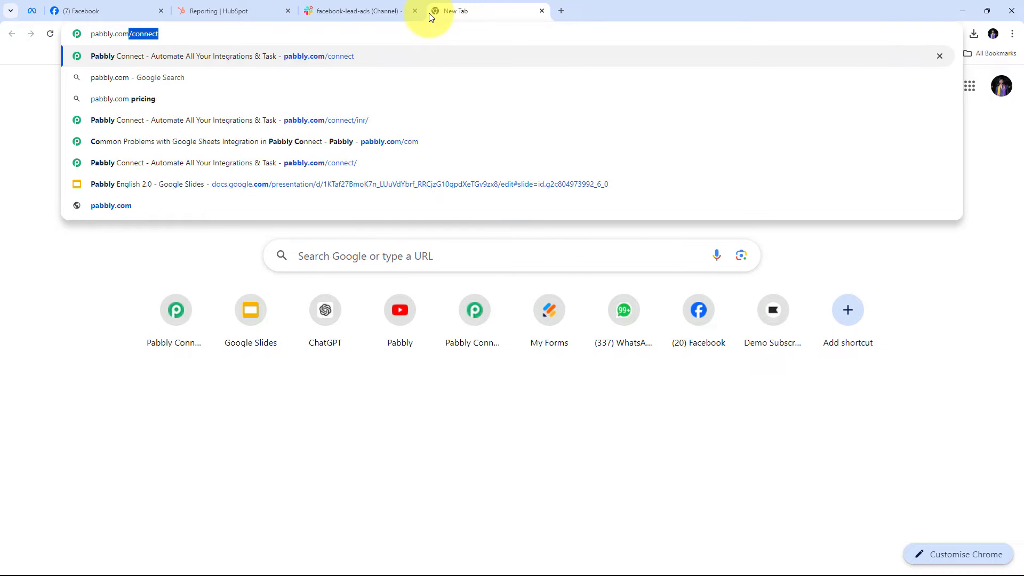
{"action": "key", "text": "Return"}
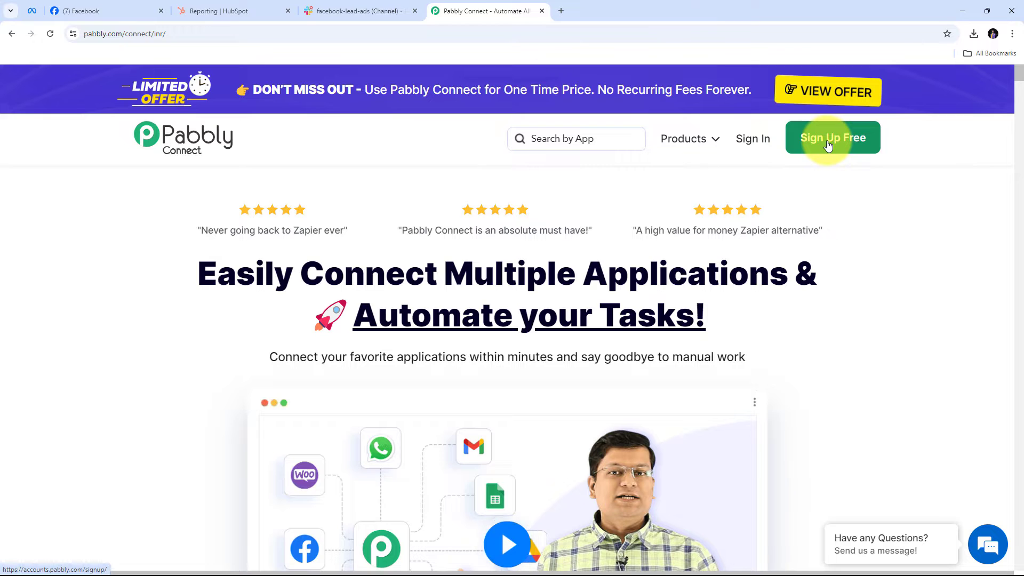
{"action": "left_click", "coordinate": [752, 139]}
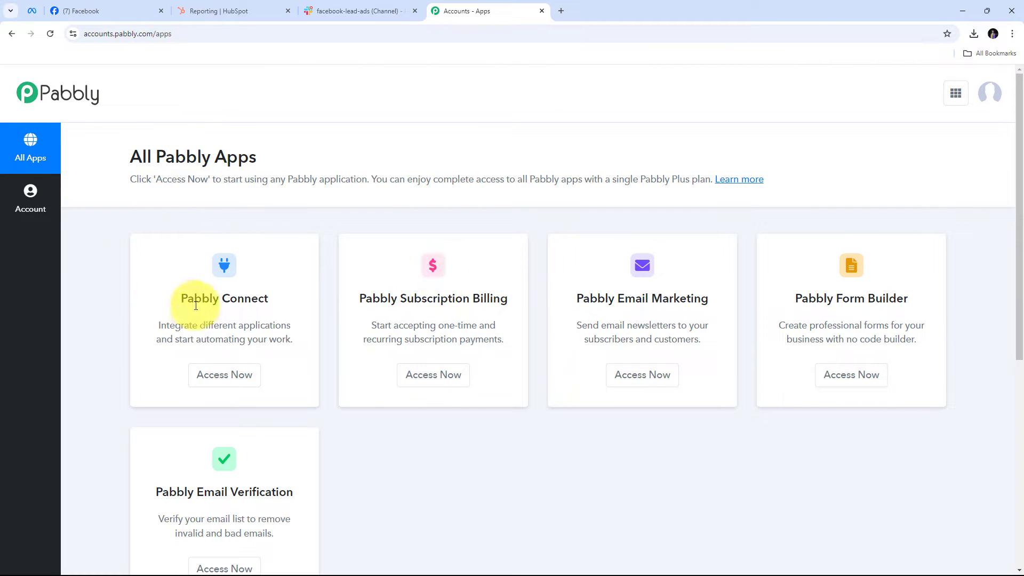
{"action": "left_click", "coordinate": [223, 378]}
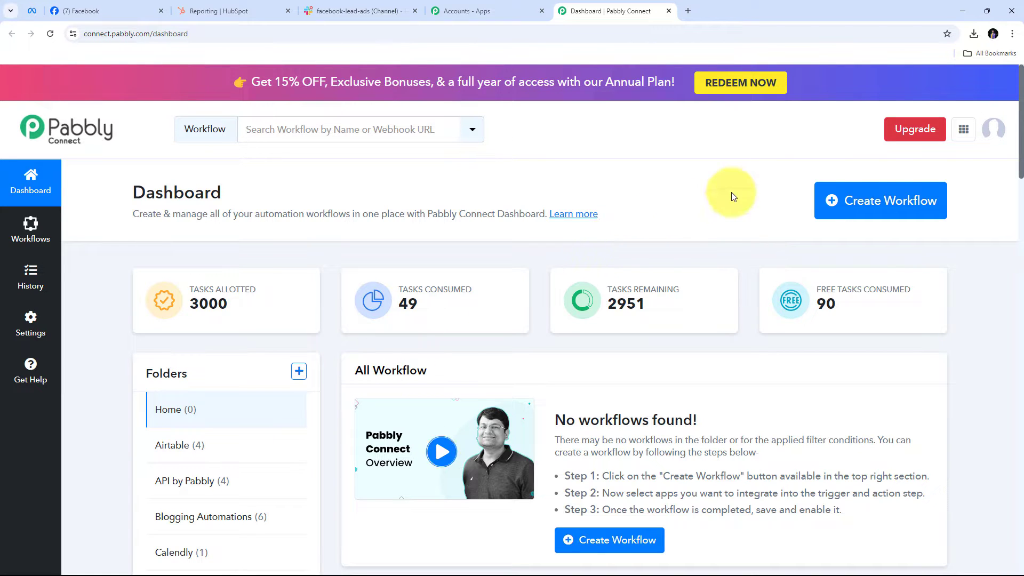
Create the workflow 'Add Facebook Lead Ads Leads to HubSpot…' in the Facebook Lead ads folder.
{"action": "left_click", "coordinate": [852, 200]}
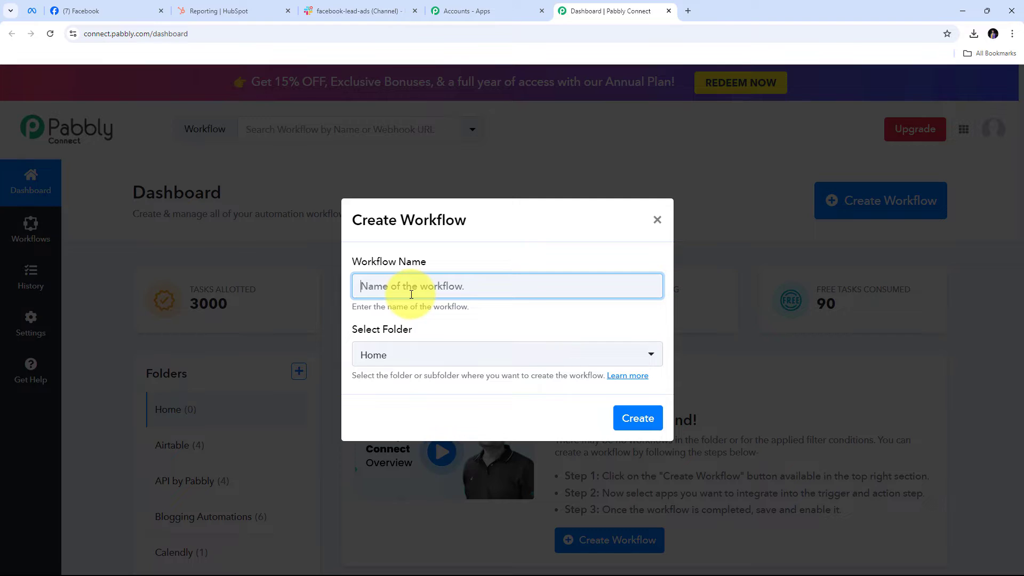
{"action": "type", "text": "Add Facebook Lead Ads Leads to HubSpot as Contacts & Notify"}
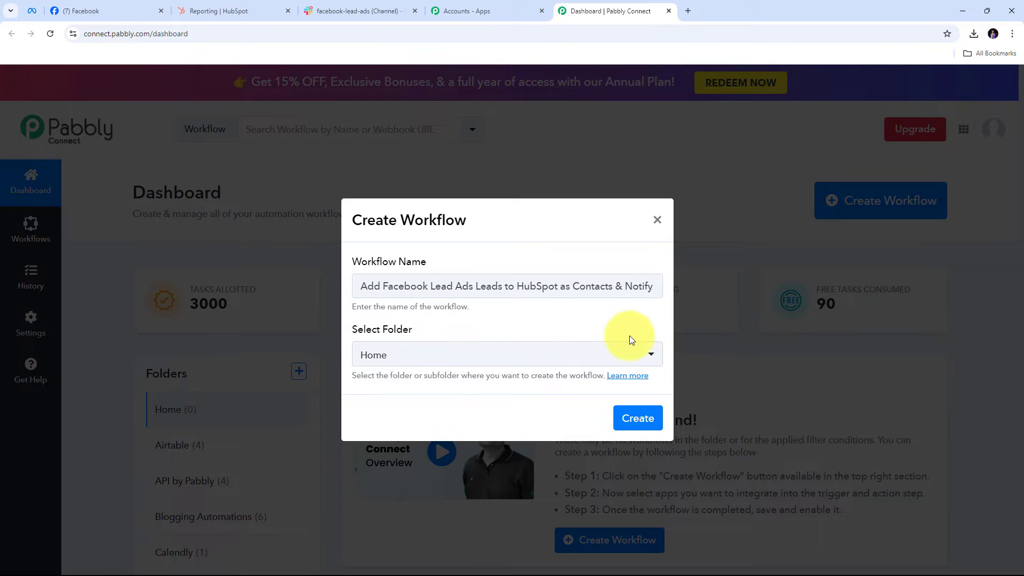
{"action": "left_click", "coordinate": [571, 354]}
{"action": "scroll", "coordinate": [480, 225], "scroll_direction": "down", "scroll_amount": 5}
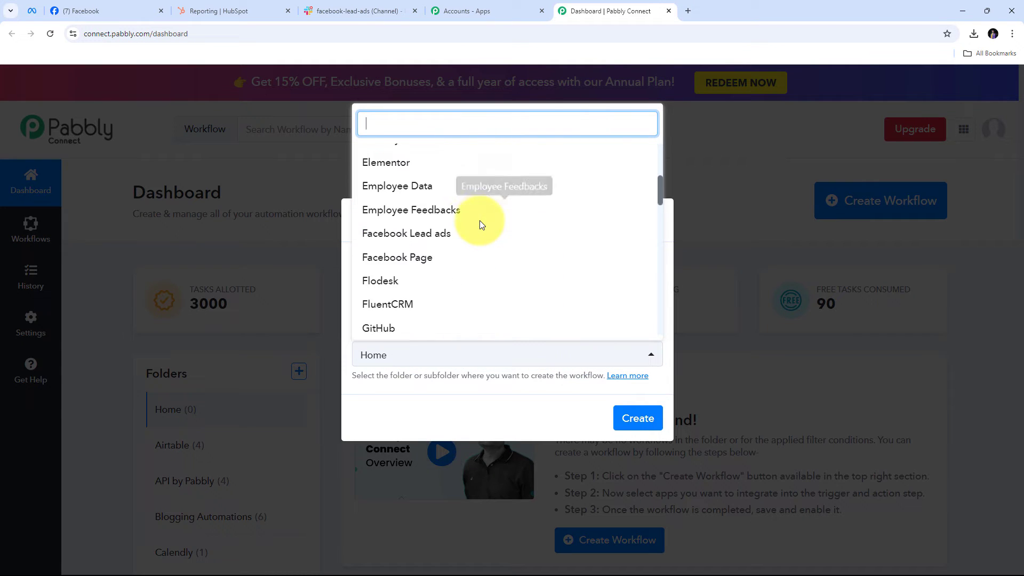
{"action": "scroll", "coordinate": [481, 225], "scroll_direction": "up", "scroll_amount": 1}
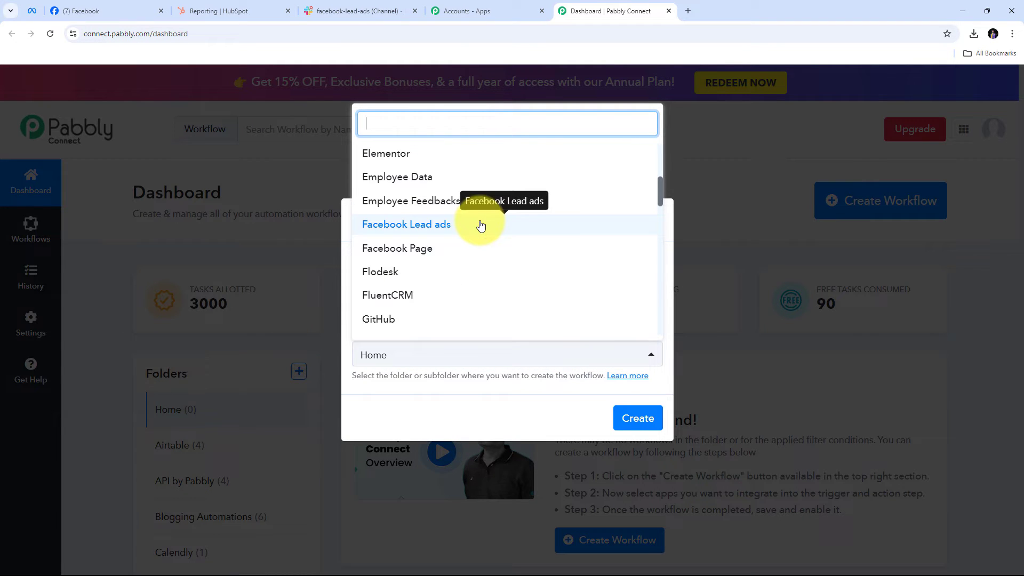
{"action": "left_click", "coordinate": [405, 234]}
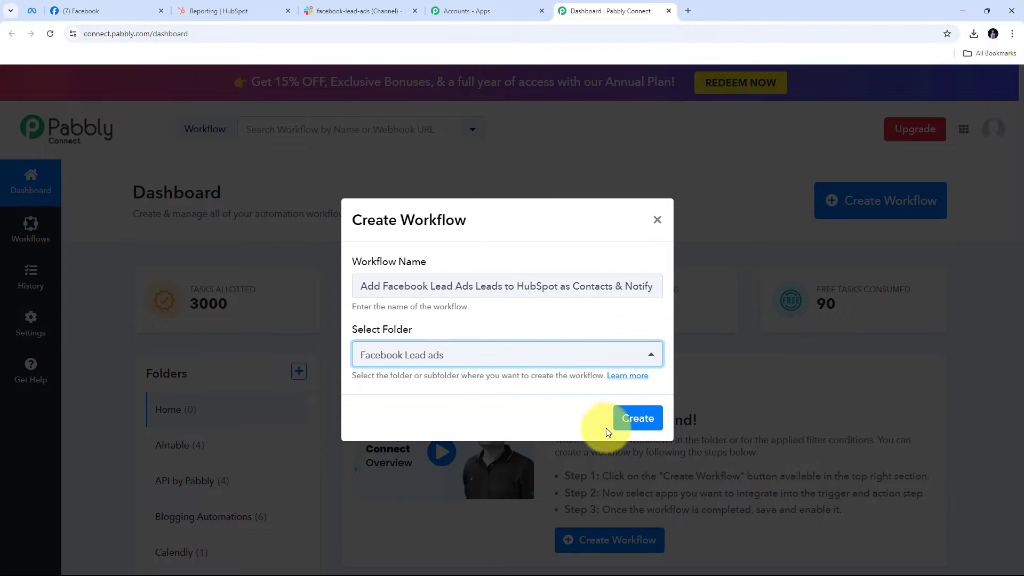
{"action": "left_click", "coordinate": [634, 426]}
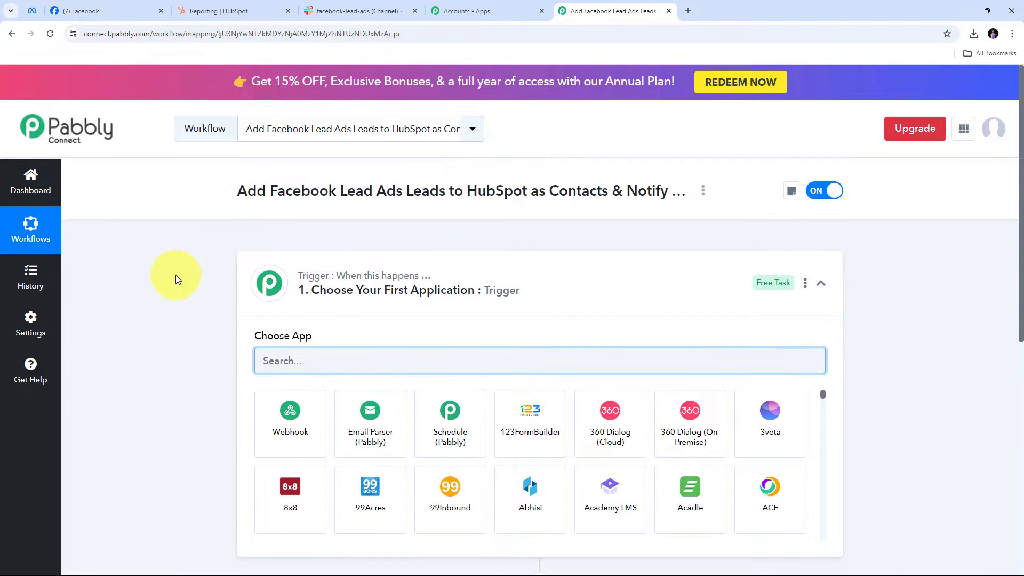
Set the trigger app to Facebook Lead Ads with the New Lead (Instant) event.
{"action": "scroll", "coordinate": [175, 274], "scroll_direction": "down", "scroll_amount": 3}
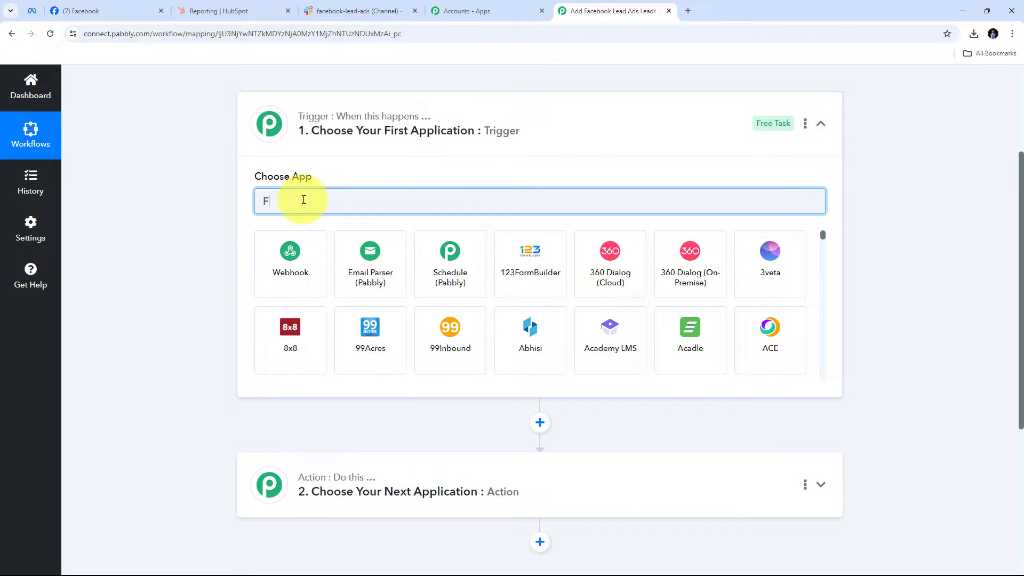
{"action": "type", "text": "acebook"}
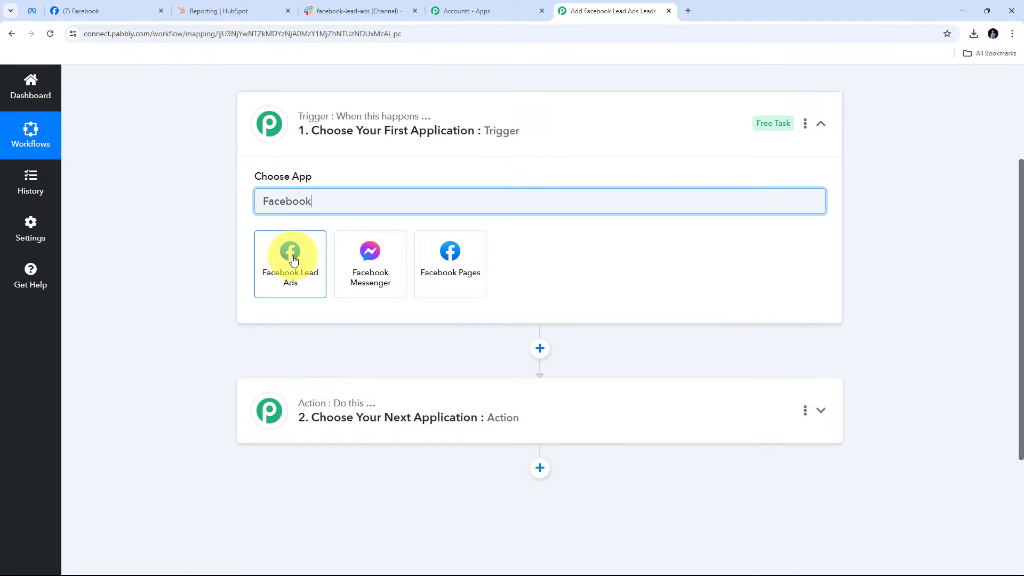
{"action": "left_click", "coordinate": [293, 261]}
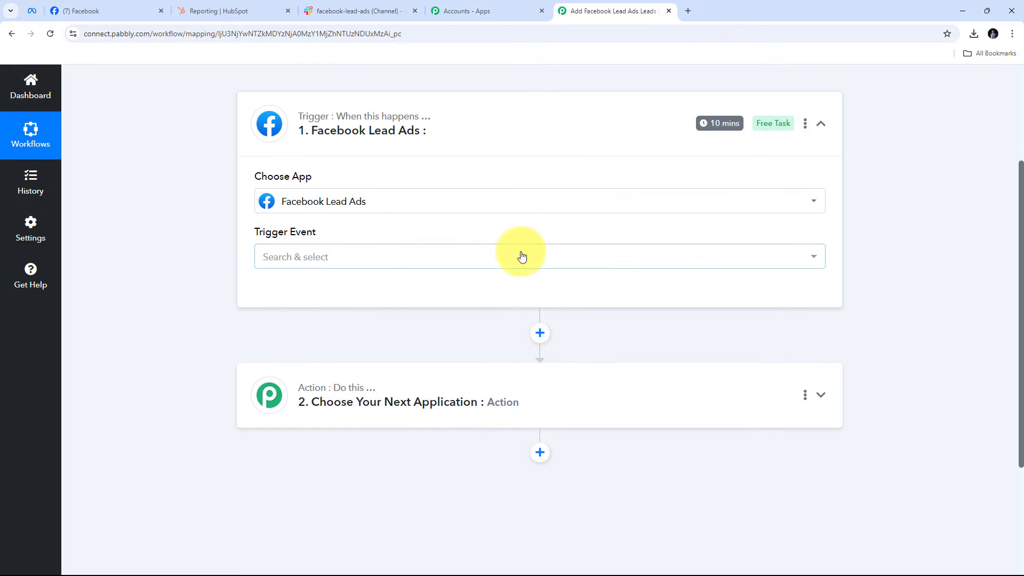
{"action": "left_click", "coordinate": [498, 257]}
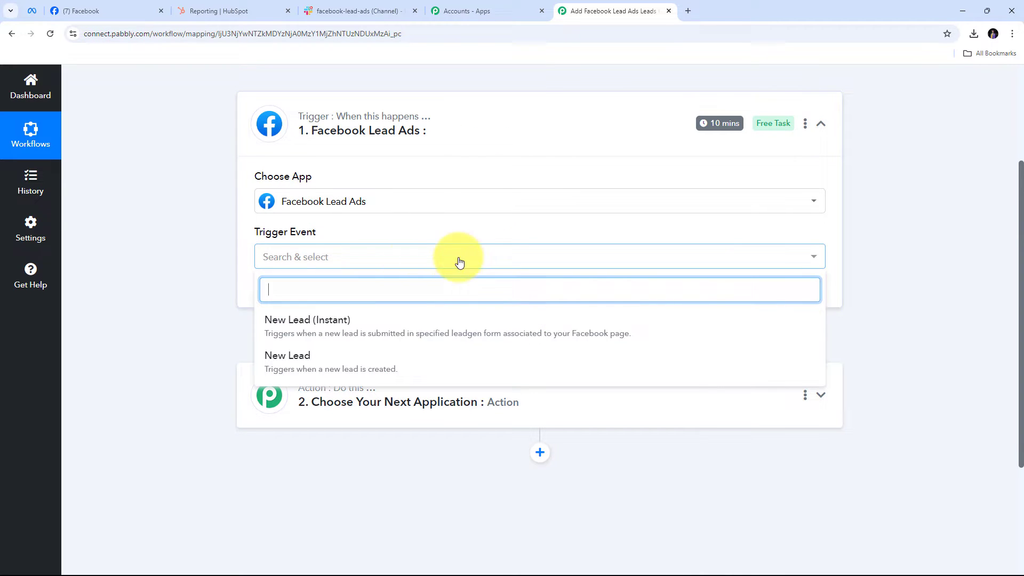
{"action": "left_click", "coordinate": [341, 330]}
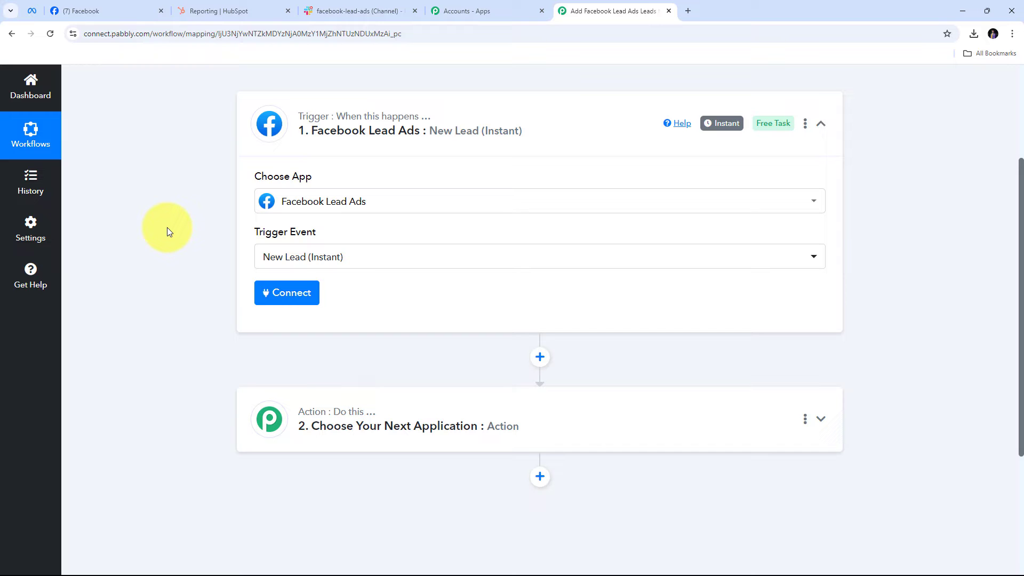
Add and authorize a new Facebook Lead Ads account connection for the trigger.
{"action": "left_click", "coordinate": [276, 294]}
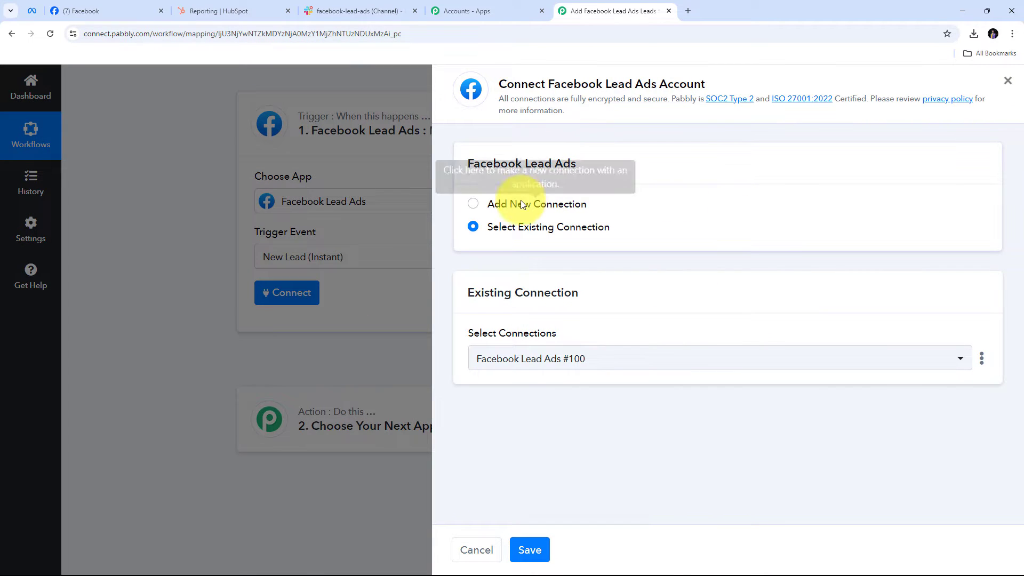
{"action": "left_click", "coordinate": [522, 204]}
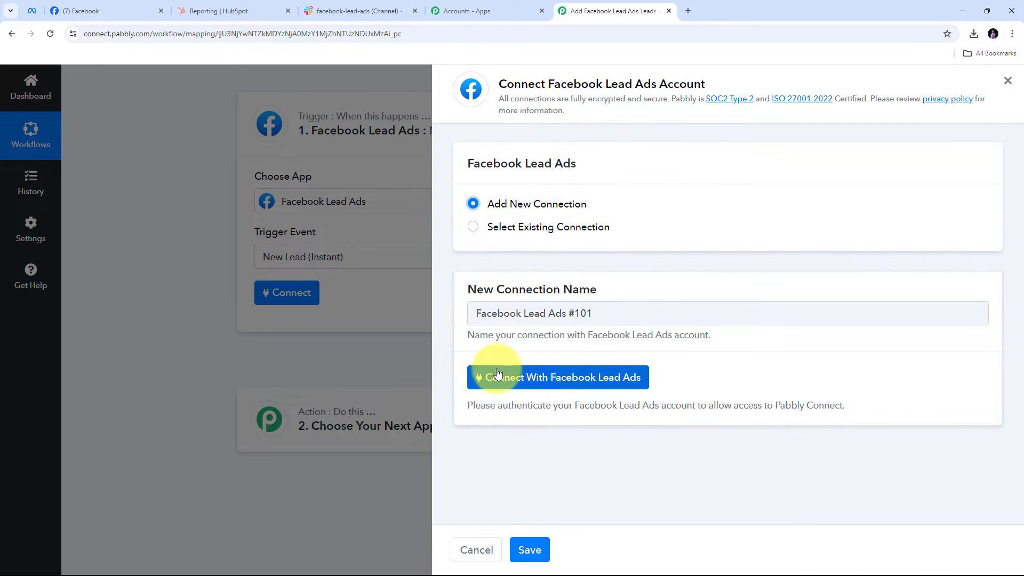
{"action": "left_click", "coordinate": [558, 378]}
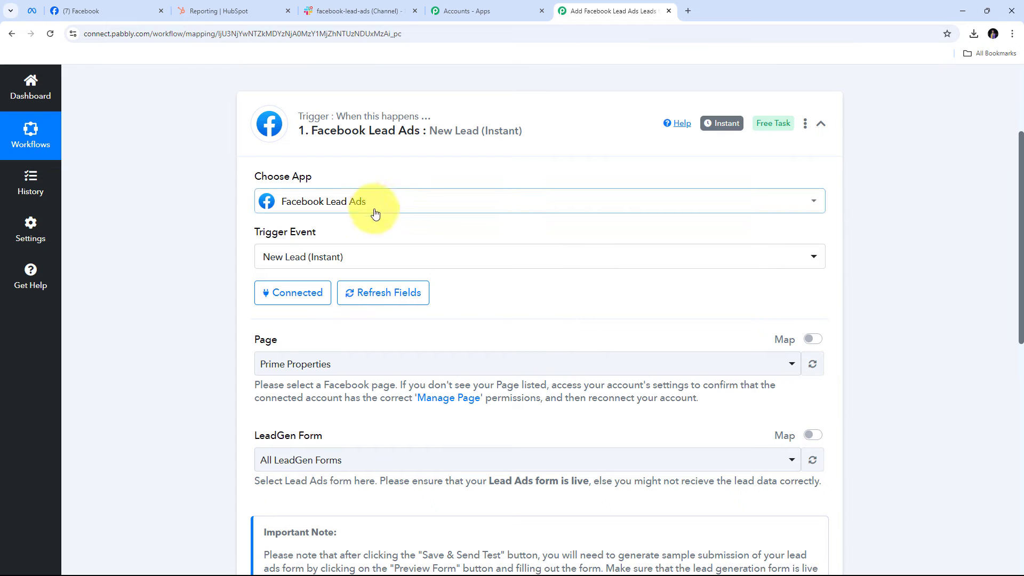
{"action": "scroll", "coordinate": [384, 210], "scroll_direction": "down", "scroll_amount": 2}
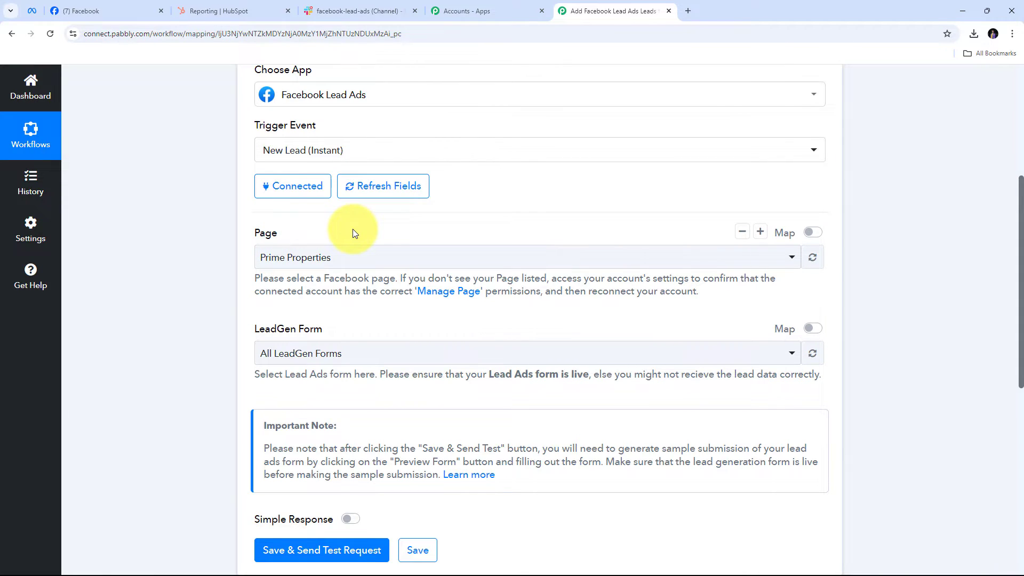
Look over the Facebook page in its browser tab to confirm which page to use.
{"action": "left_click", "coordinate": [95, 10]}
{"action": "scroll", "coordinate": [452, 214], "scroll_direction": "down", "scroll_amount": 3}
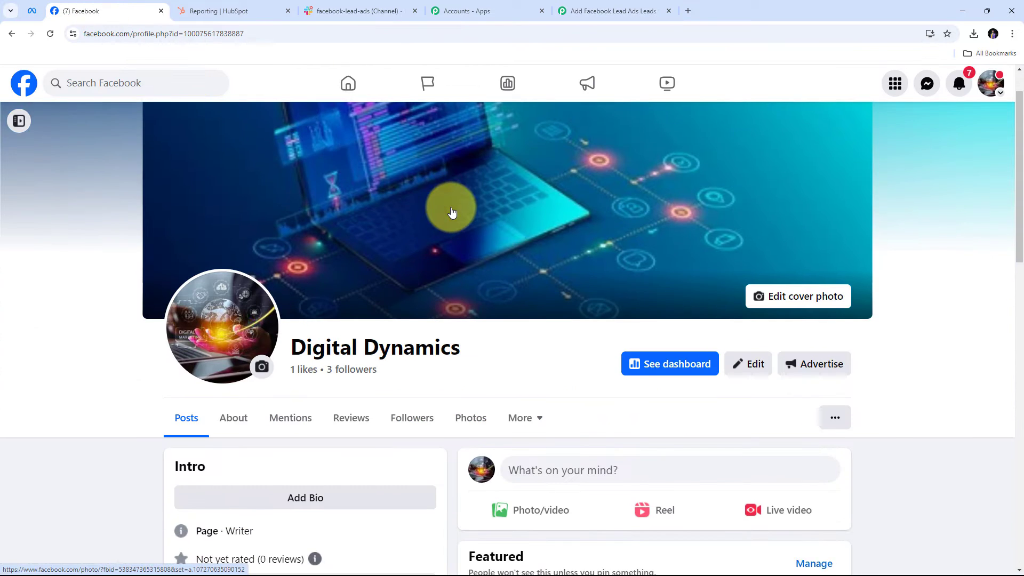
{"action": "left_click_drag", "start_coordinate": [288, 241], "coordinate": [494, 233]}
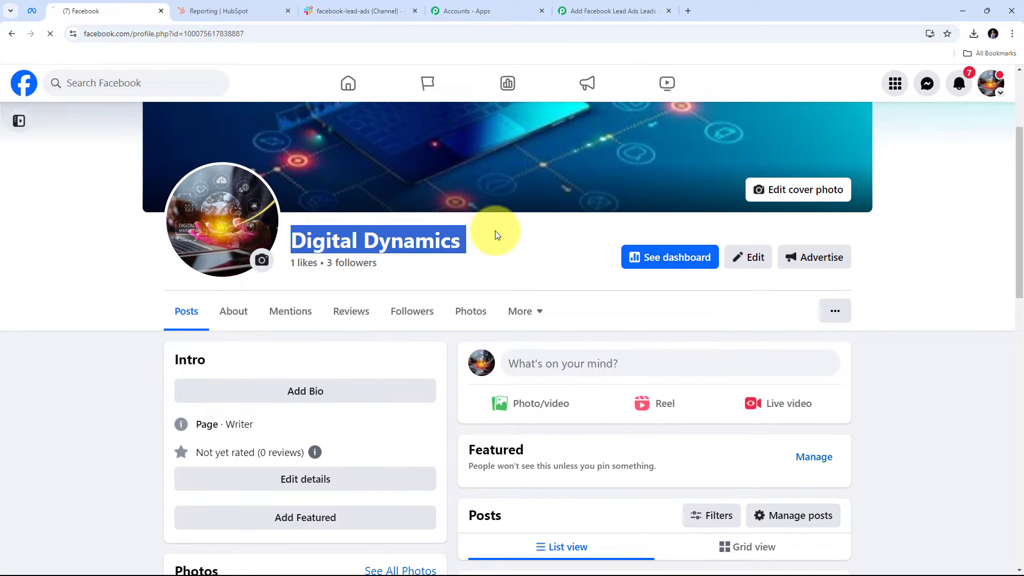
{"action": "scroll", "coordinate": [493, 233], "scroll_direction": "up", "scroll_amount": 2}
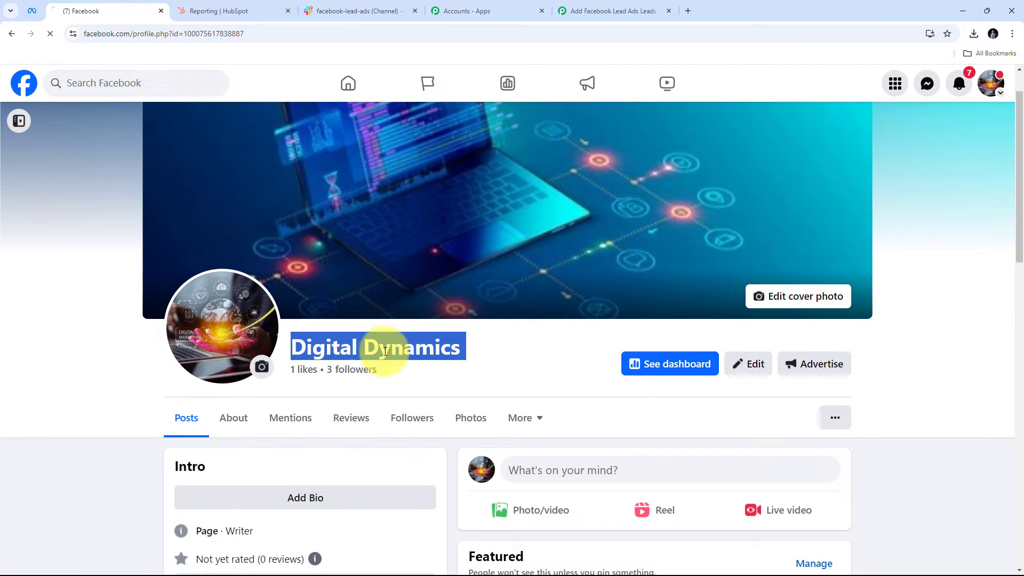
{"action": "scroll", "coordinate": [510, 361], "scroll_direction": "down", "scroll_amount": 3}
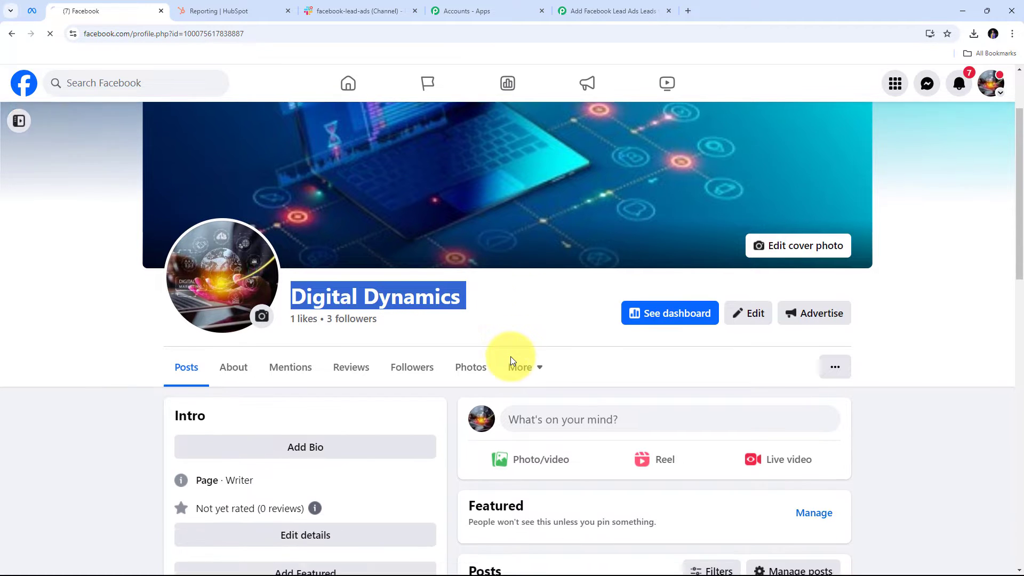
{"action": "scroll", "coordinate": [421, 331], "scroll_direction": "up", "scroll_amount": 4}
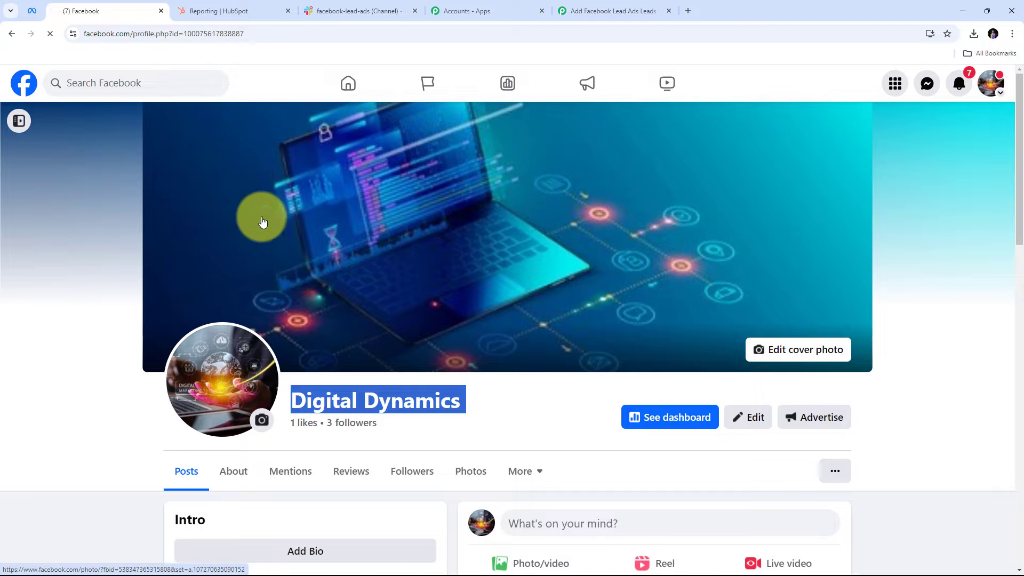
Select Digital Dynamics as the trigger's Facebook page.
{"action": "left_click", "coordinate": [591, 10]}
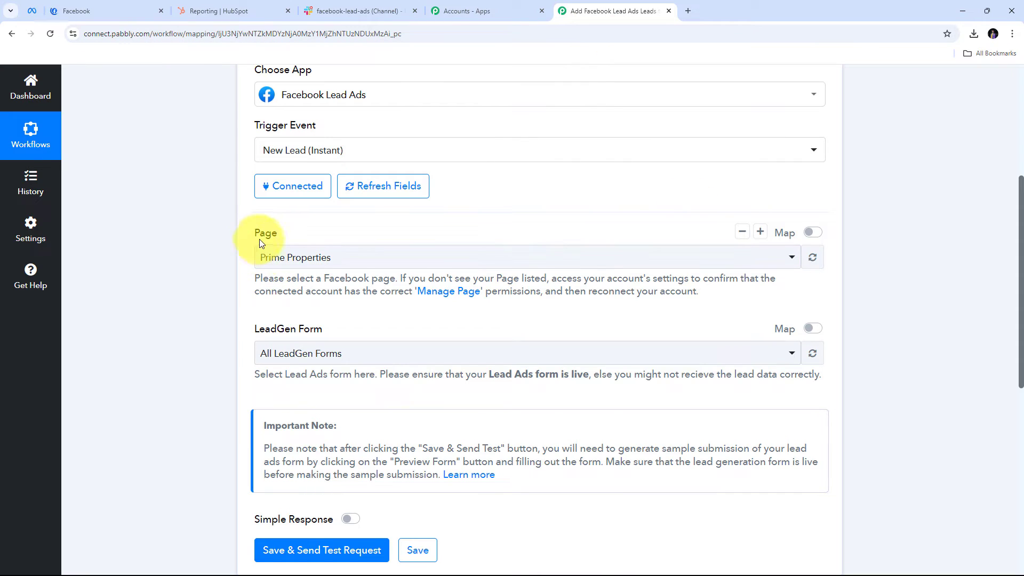
{"action": "left_click", "coordinate": [481, 261]}
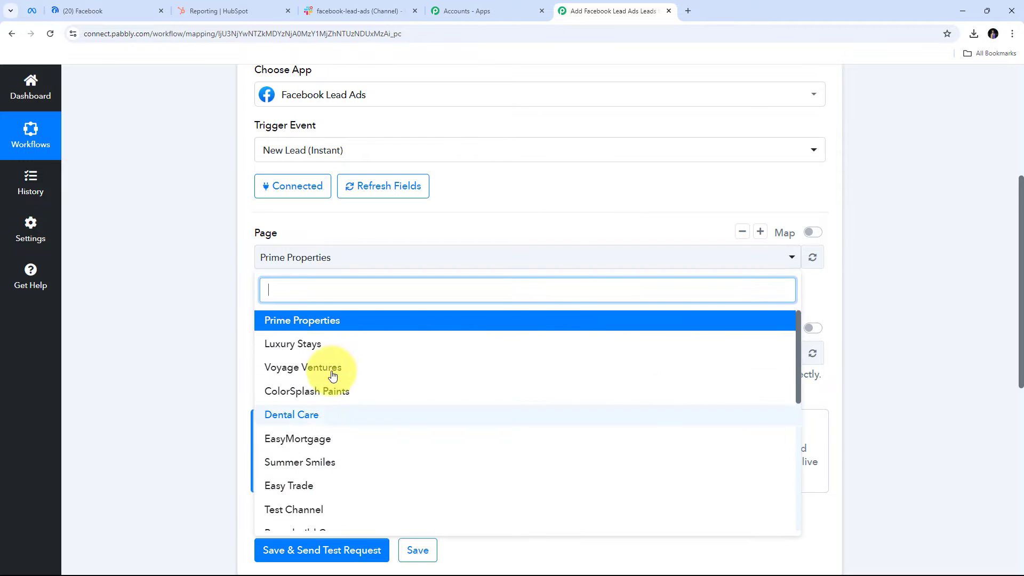
{"action": "scroll", "coordinate": [370, 356], "scroll_direction": "down", "scroll_amount": 4}
{"action": "scroll", "coordinate": [373, 359], "scroll_direction": "down", "scroll_amount": 3}
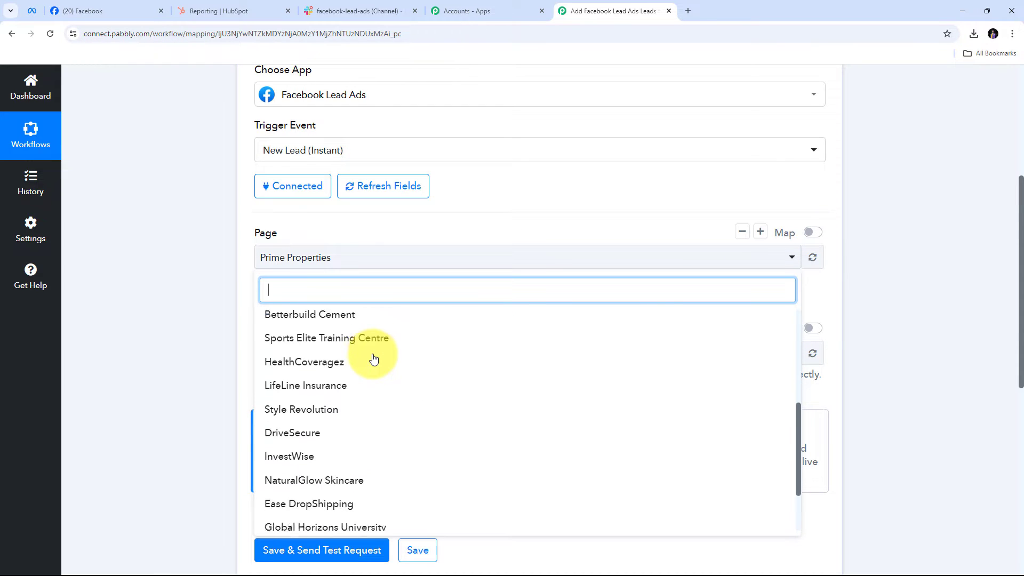
{"action": "scroll", "coordinate": [373, 359], "scroll_direction": "up", "scroll_amount": 5}
{"action": "scroll", "coordinate": [374, 358], "scroll_direction": "up", "scroll_amount": 2}
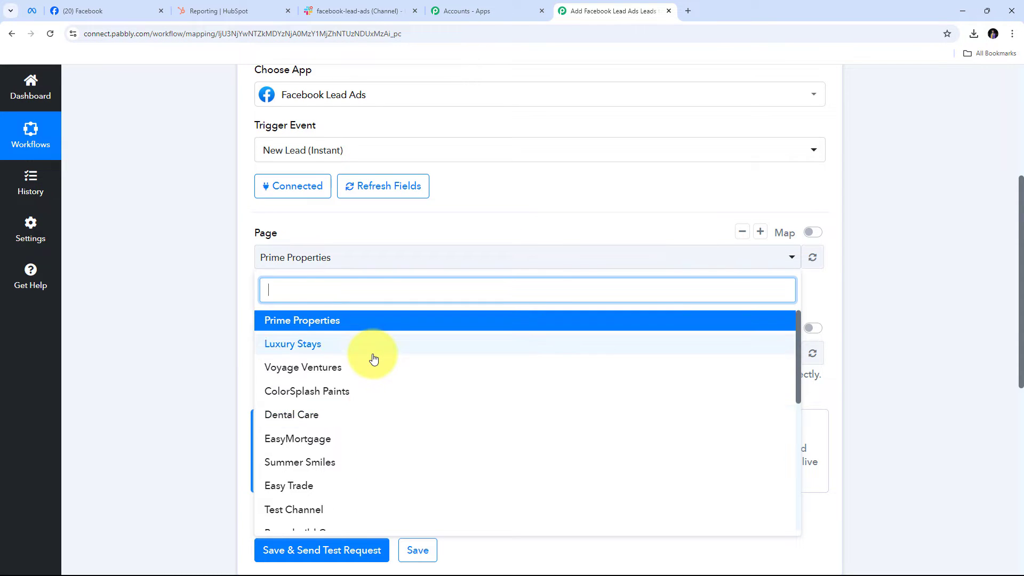
{"action": "scroll", "coordinate": [374, 359], "scroll_direction": "down", "scroll_amount": 3}
{"action": "scroll", "coordinate": [373, 358], "scroll_direction": "down", "scroll_amount": 3}
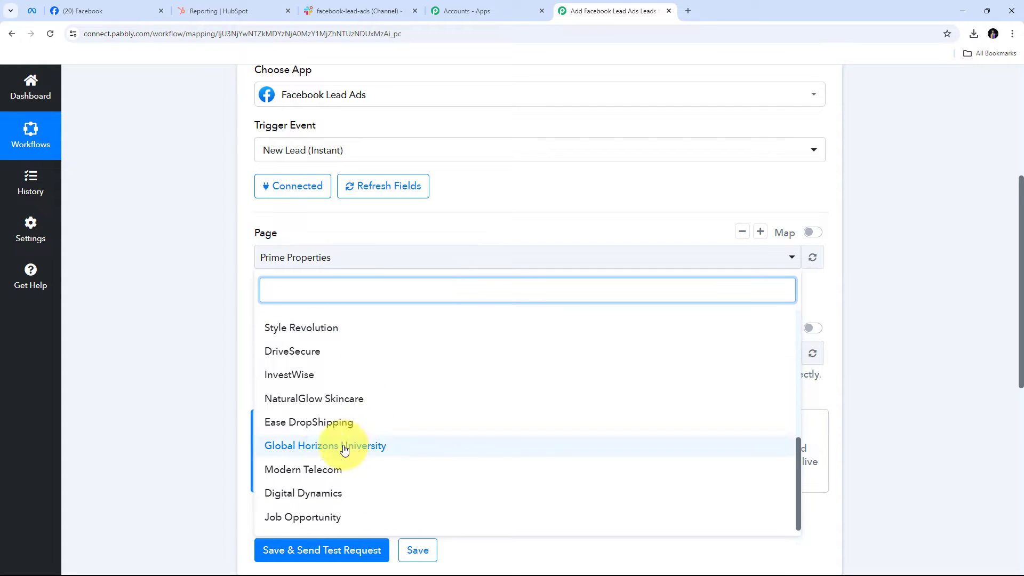
{"action": "left_click", "coordinate": [304, 496]}
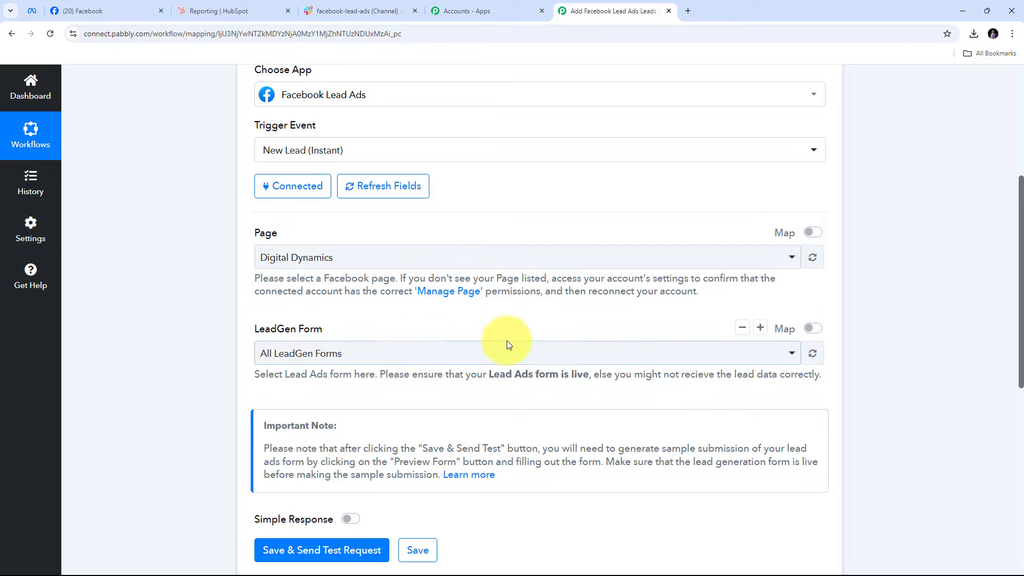
Keep All LeadGen Forms as the form, then save the trigger and send a test request.
{"action": "left_click", "coordinate": [573, 358]}
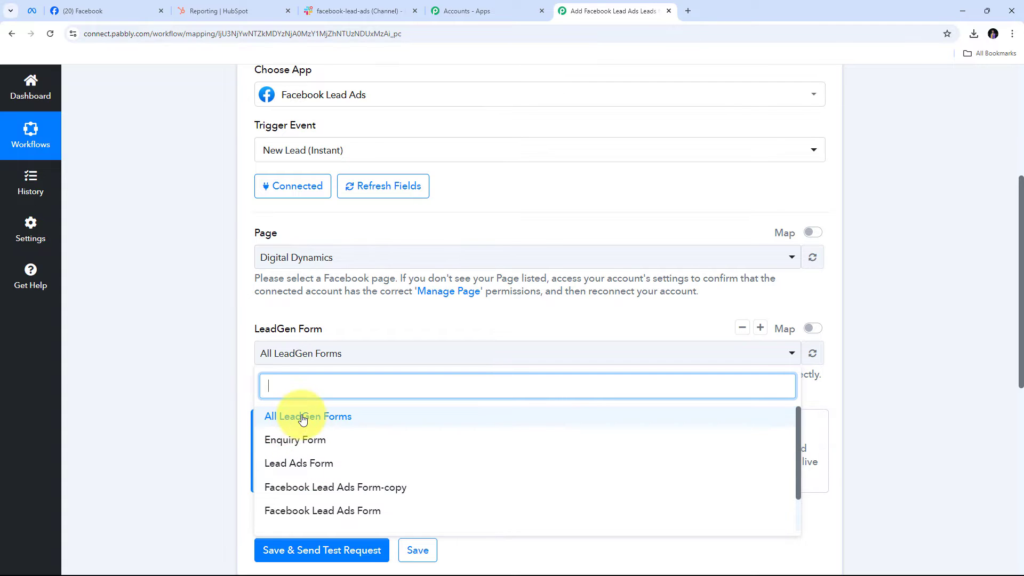
{"action": "left_click", "coordinate": [326, 418]}
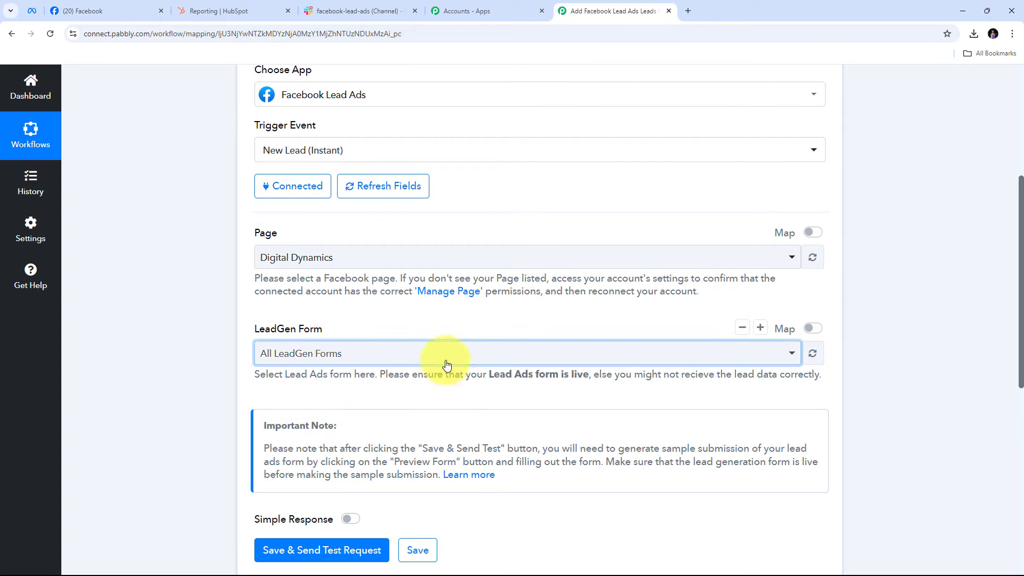
{"action": "scroll", "coordinate": [449, 330], "scroll_direction": "down", "scroll_amount": 1}
{"action": "scroll", "coordinate": [449, 331], "scroll_direction": "down", "scroll_amount": 1}
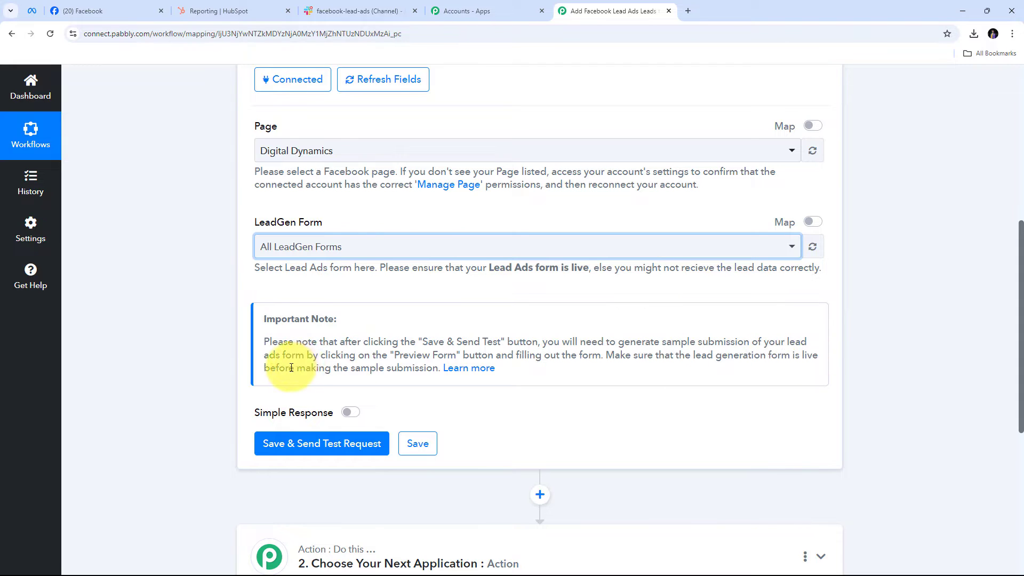
{"action": "scroll", "coordinate": [491, 319], "scroll_direction": "down", "scroll_amount": 2}
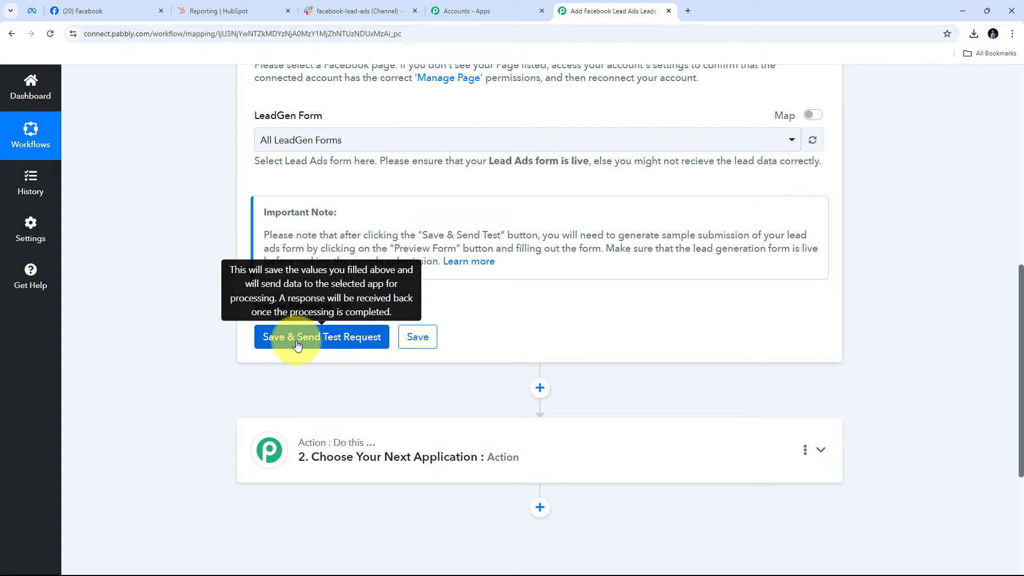
{"action": "left_click", "coordinate": [282, 337]}
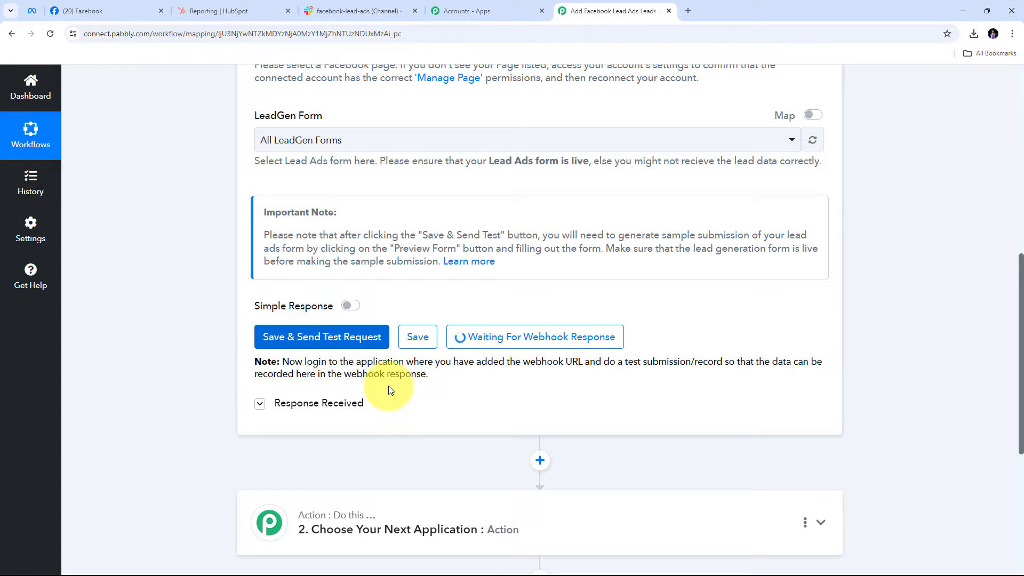
{"action": "left_click", "coordinate": [25, 14]}
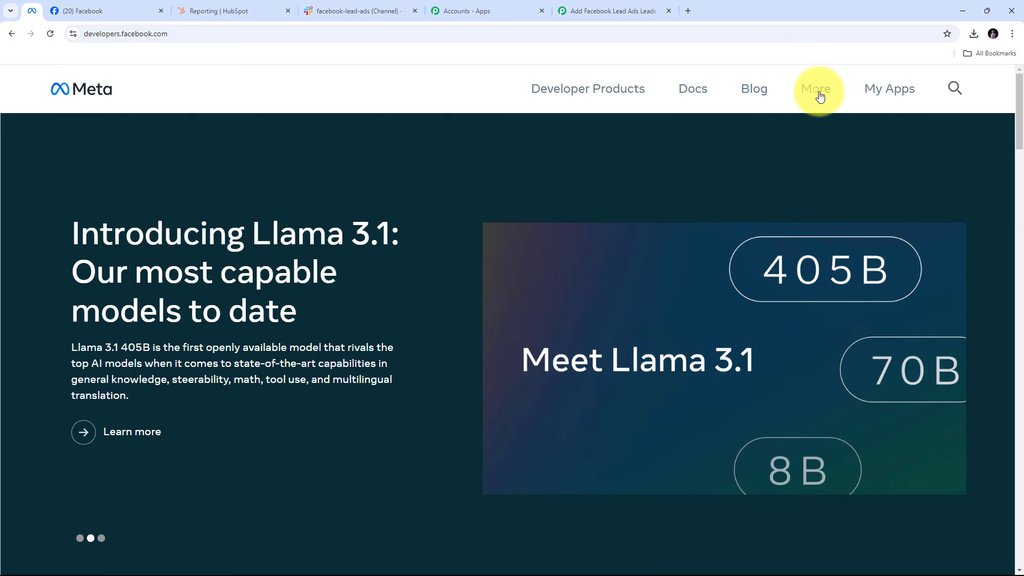
Open the Lead Ads Testing Tool from the Meta developers site and select the Digital Dynamics page.
{"action": "left_click", "coordinate": [820, 96]}
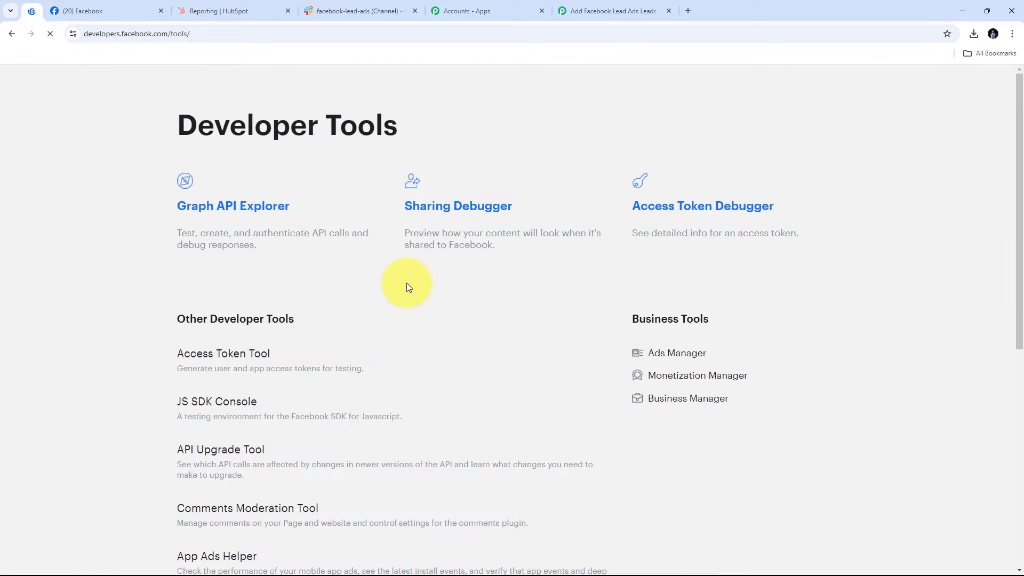
{"action": "scroll", "coordinate": [408, 282], "scroll_direction": "down", "scroll_amount": 5}
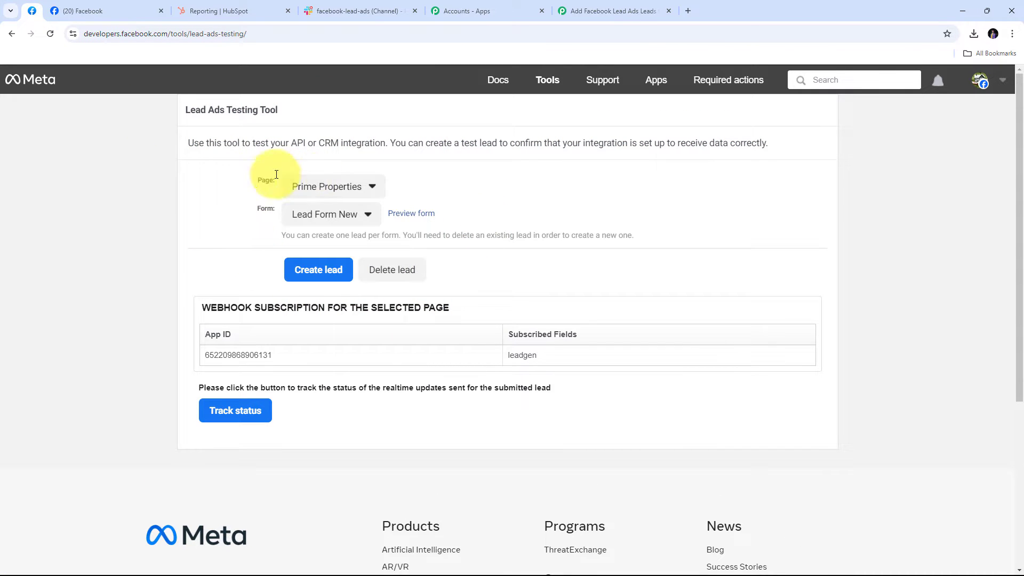
{"action": "left_click", "coordinate": [372, 187]}
{"action": "scroll", "coordinate": [374, 240], "scroll_direction": "down", "scroll_amount": 5}
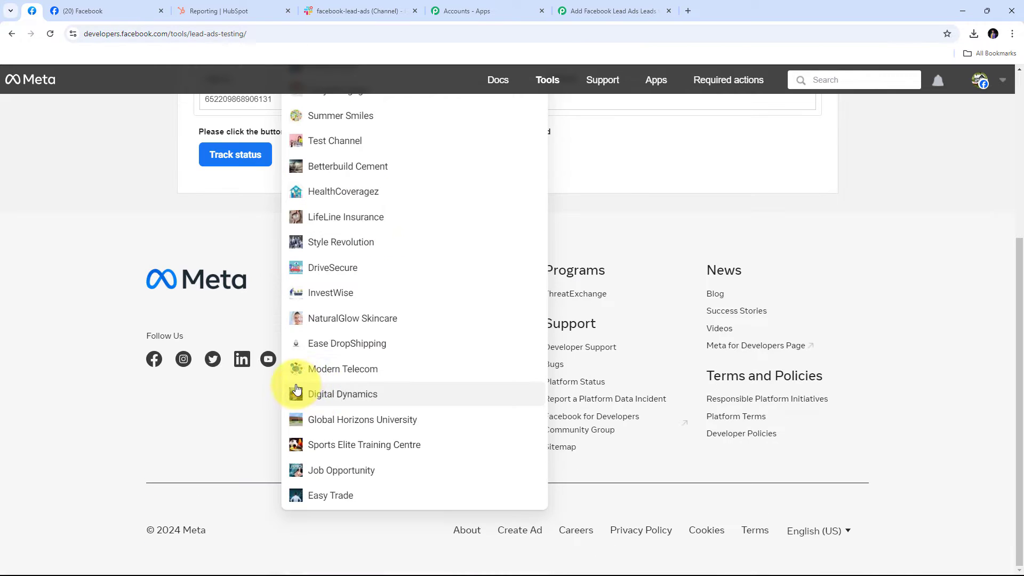
{"action": "left_click", "coordinate": [349, 397]}
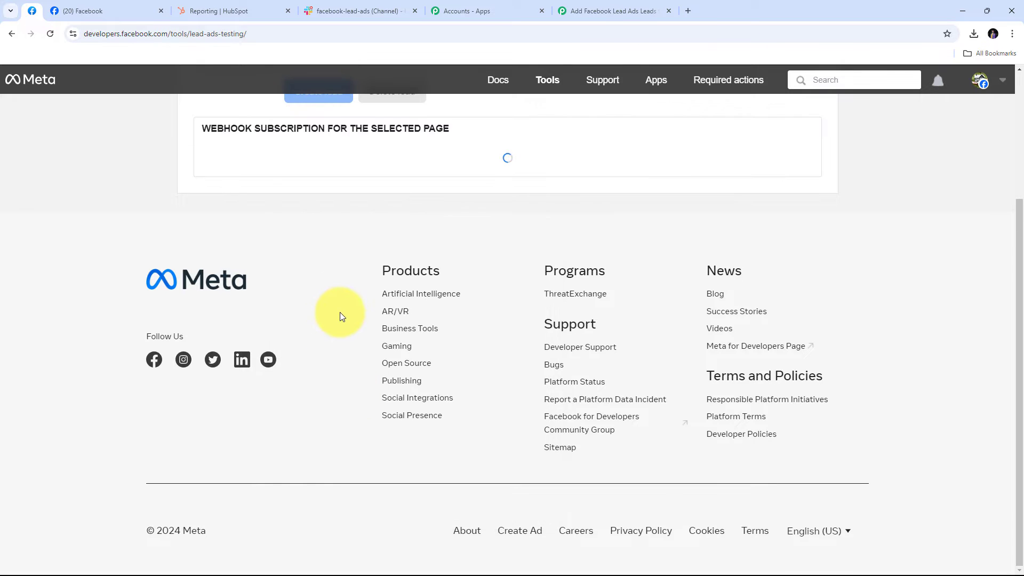
{"action": "scroll", "coordinate": [352, 299], "scroll_direction": "up", "scroll_amount": 5}
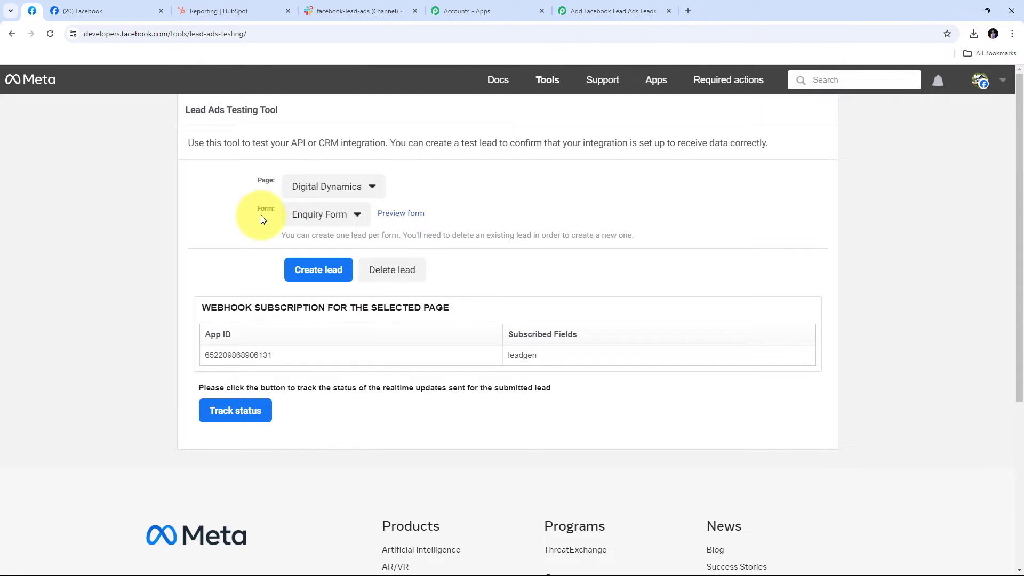
Preview the Enquiry Form and enter a sample contact's first name, last name, email and phone number.
{"action": "left_click", "coordinate": [397, 216]}
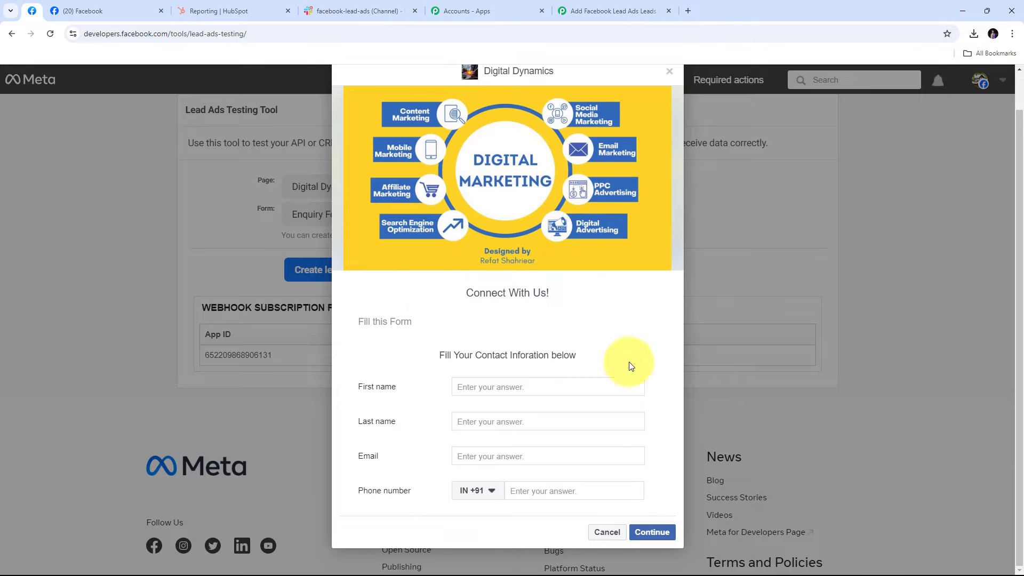
{"action": "left_click", "coordinate": [477, 386]}
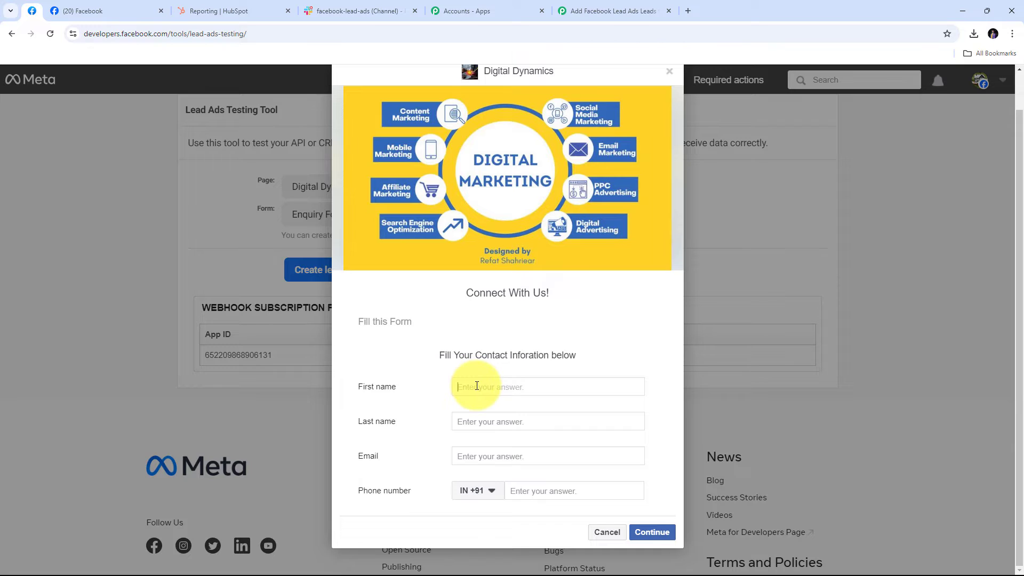
{"action": "key", "text": "Tab"}
{"action": "key", "text": "Tab"}
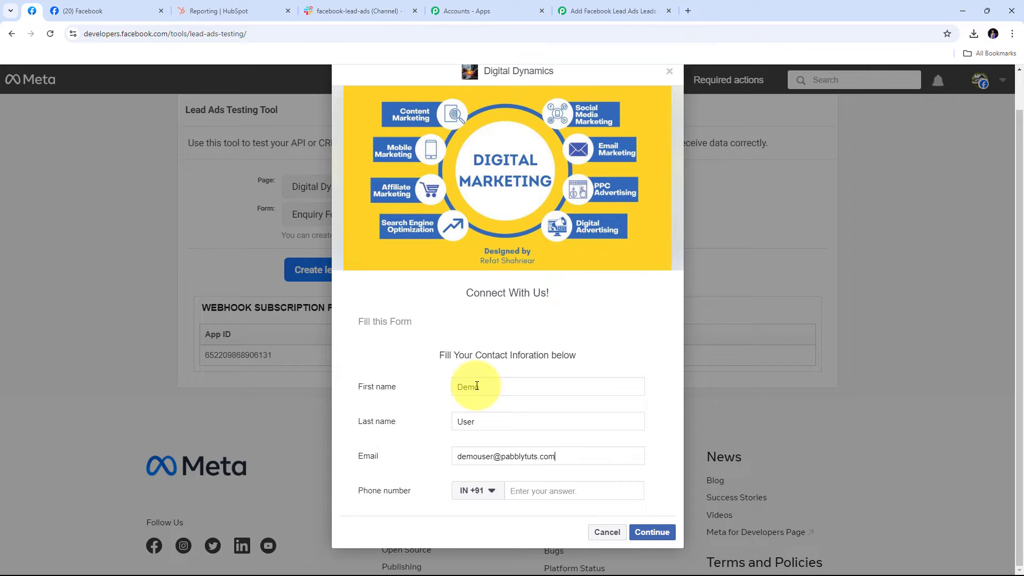
{"action": "key", "text": "Tab"}
{"action": "key", "text": "Tab"}
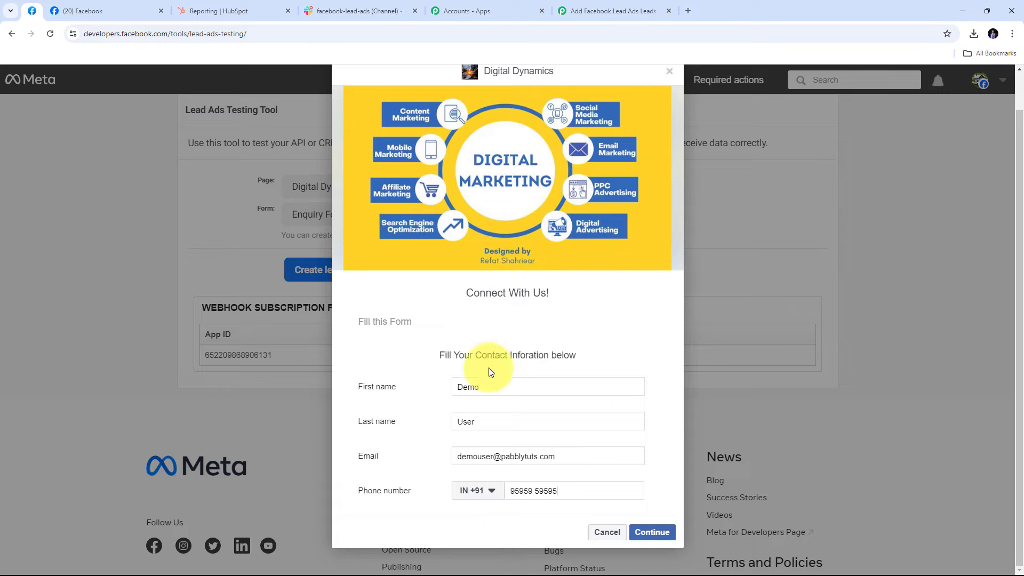
Continue past the terms step and submit the test lead.
{"action": "left_click", "coordinate": [649, 533]}
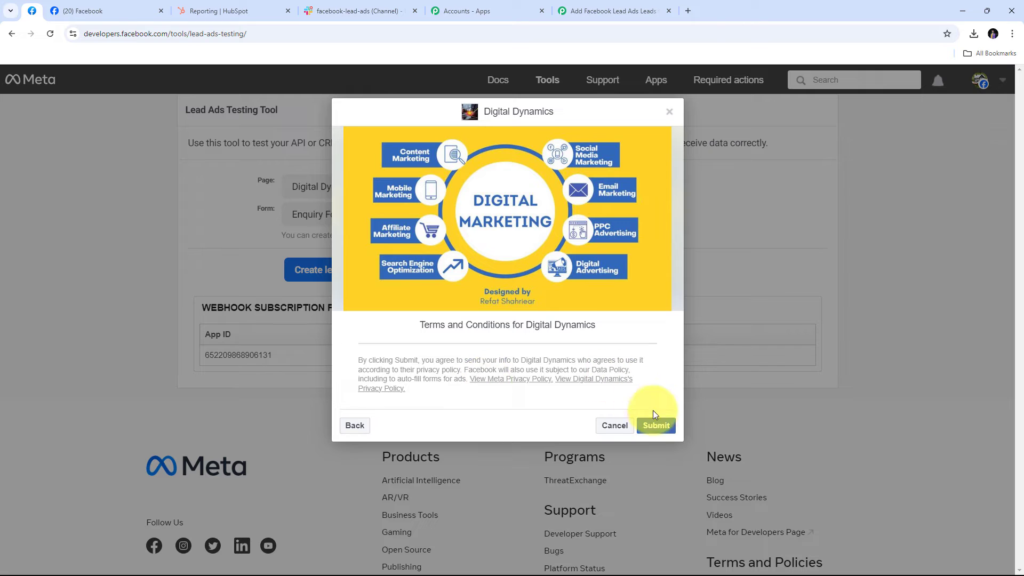
{"action": "left_click", "coordinate": [656, 426]}
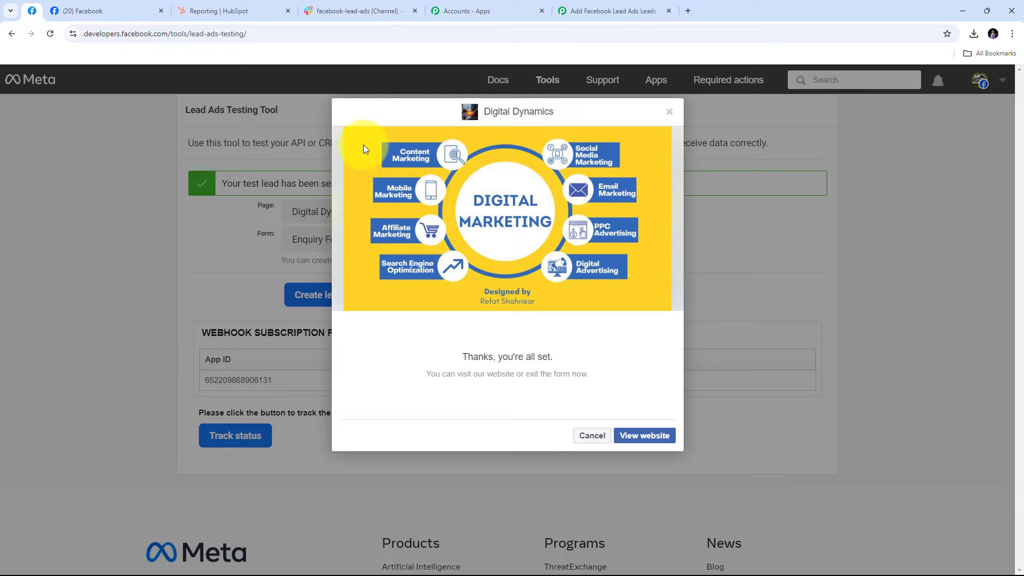
{"action": "left_click", "coordinate": [586, 5]}
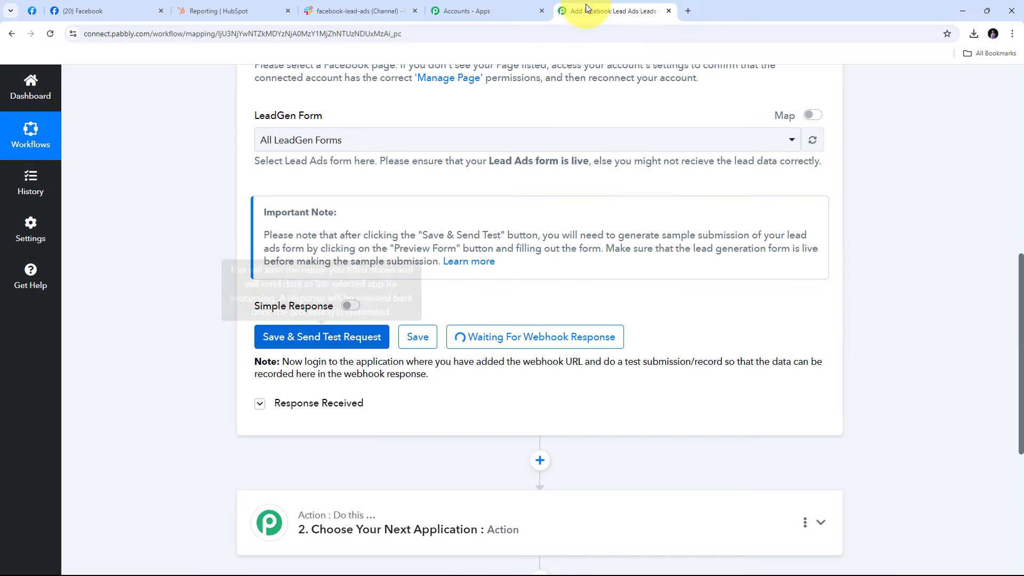
Check the received first name, last name, email and phone number values in the trigger response.
{"action": "scroll", "coordinate": [876, 239], "scroll_direction": "down", "scroll_amount": 4}
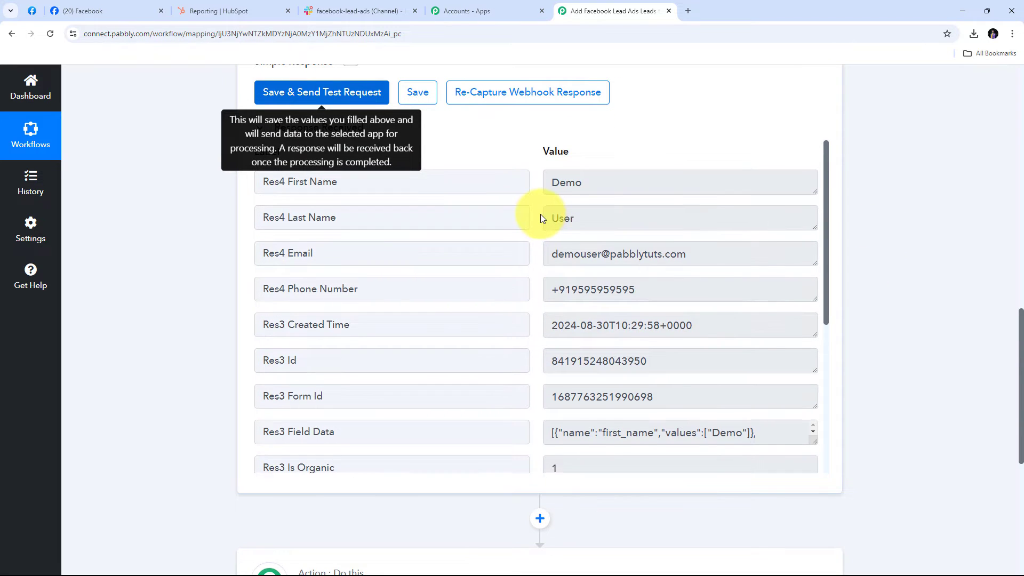
{"action": "scroll", "coordinate": [540, 214], "scroll_direction": "down", "scroll_amount": 4}
{"action": "scroll", "coordinate": [540, 214], "scroll_direction": "up", "scroll_amount": 5}
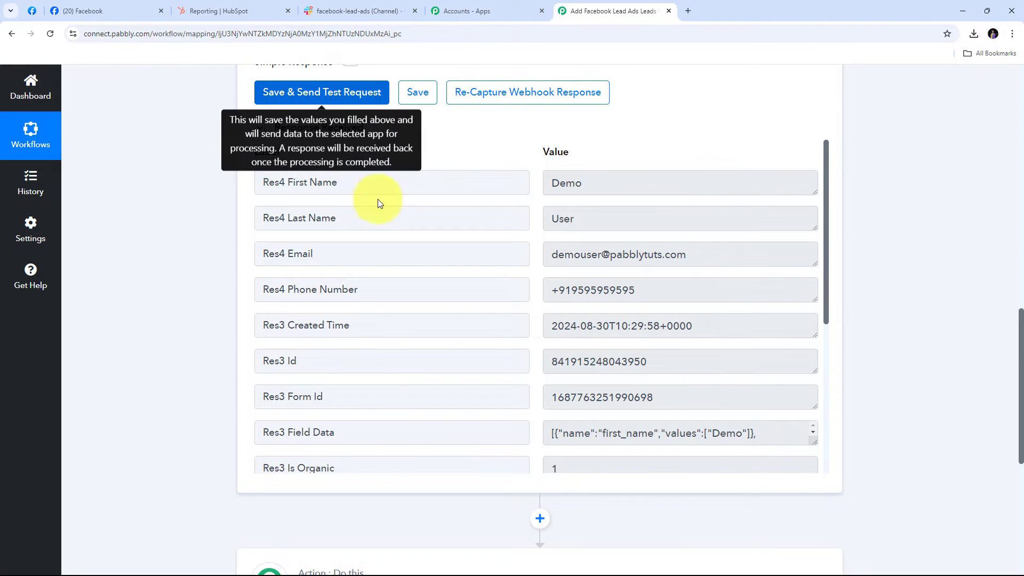
{"action": "left_click_drag", "start_coordinate": [622, 190], "coordinate": [503, 187]}
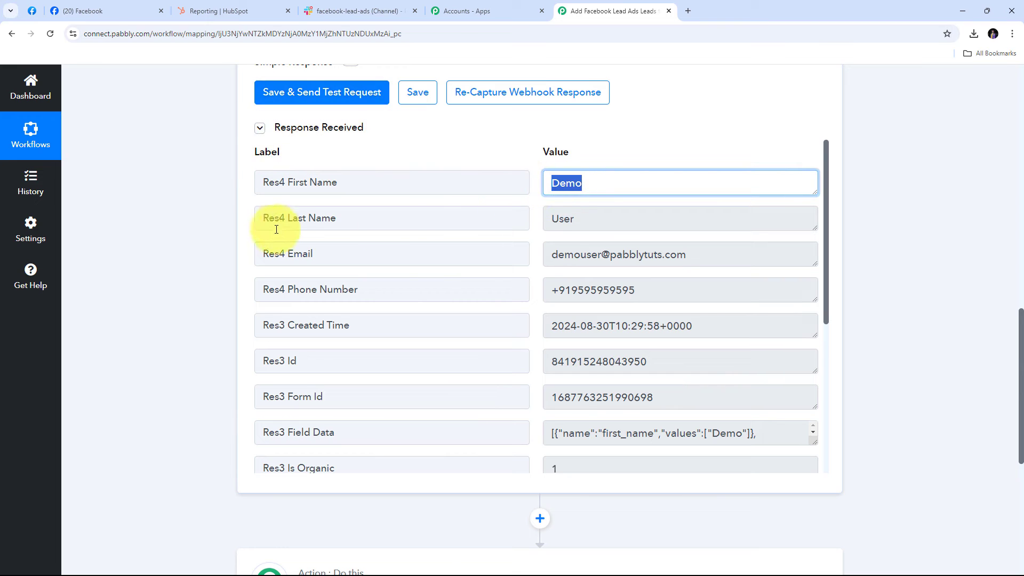
{"action": "left_click_drag", "start_coordinate": [598, 222], "coordinate": [480, 222]}
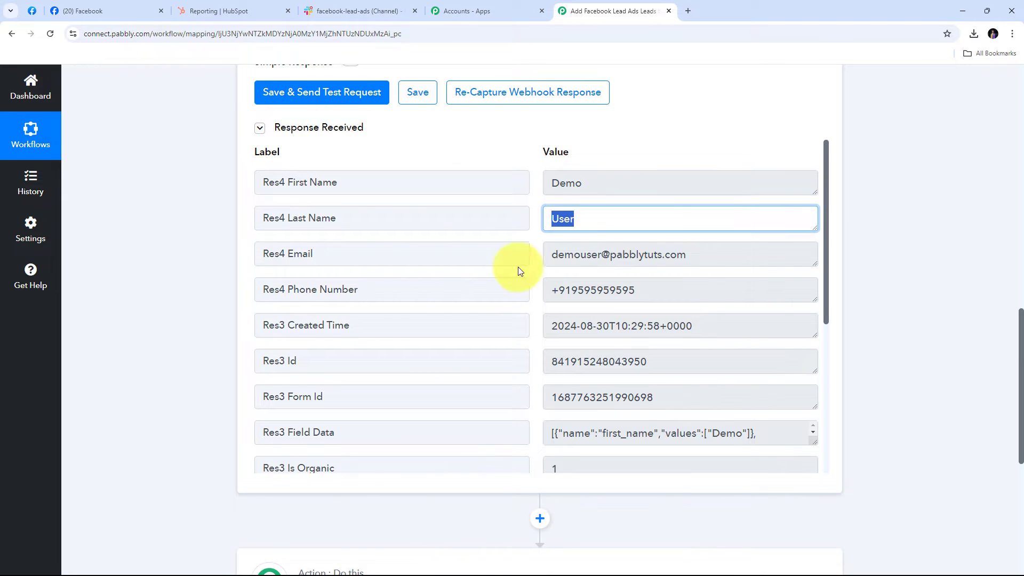
{"action": "left_click_drag", "start_coordinate": [734, 254], "coordinate": [473, 258]}
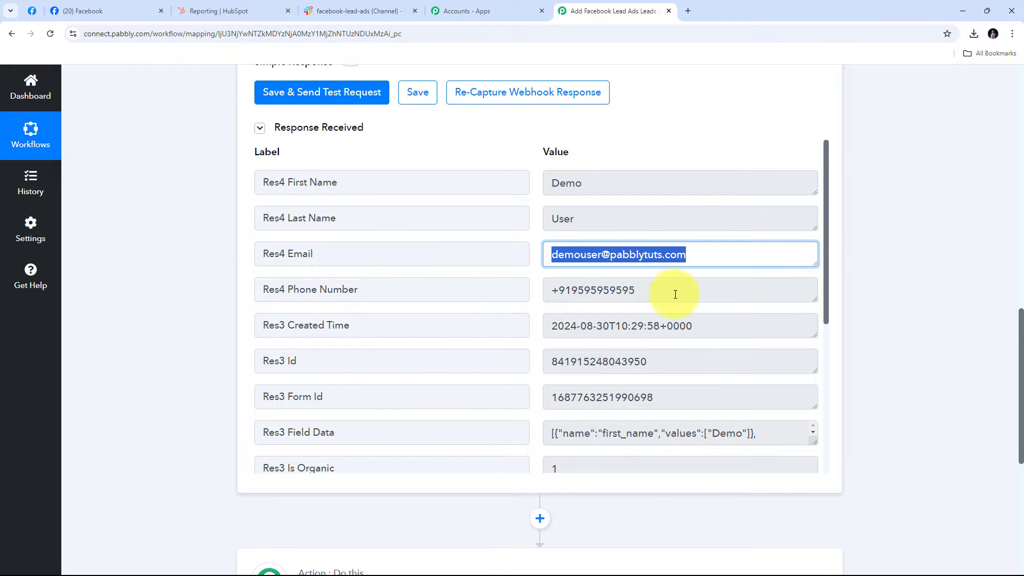
{"action": "left_click_drag", "start_coordinate": [694, 290], "coordinate": [418, 291]}
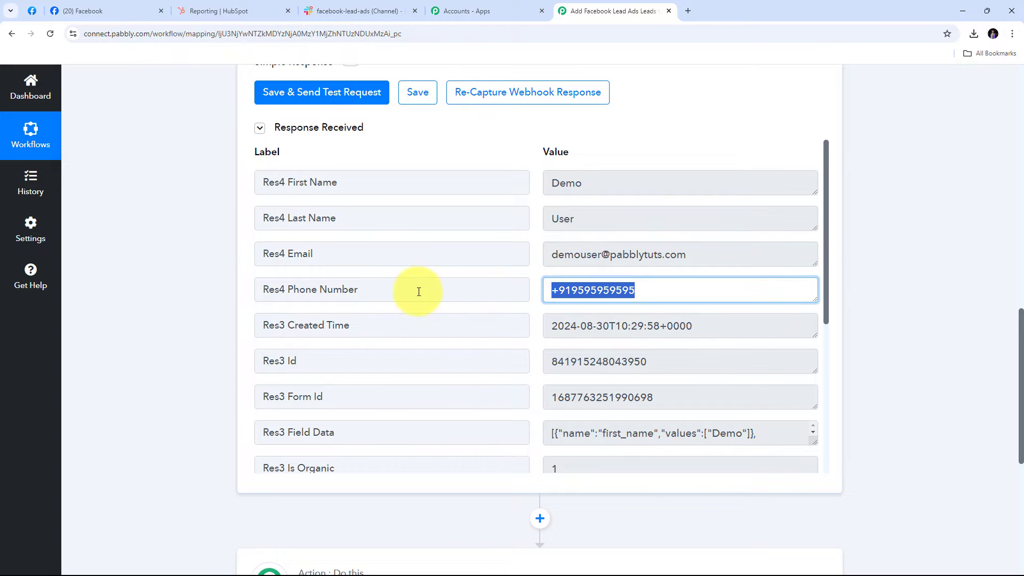
{"action": "left_click", "coordinate": [533, 268]}
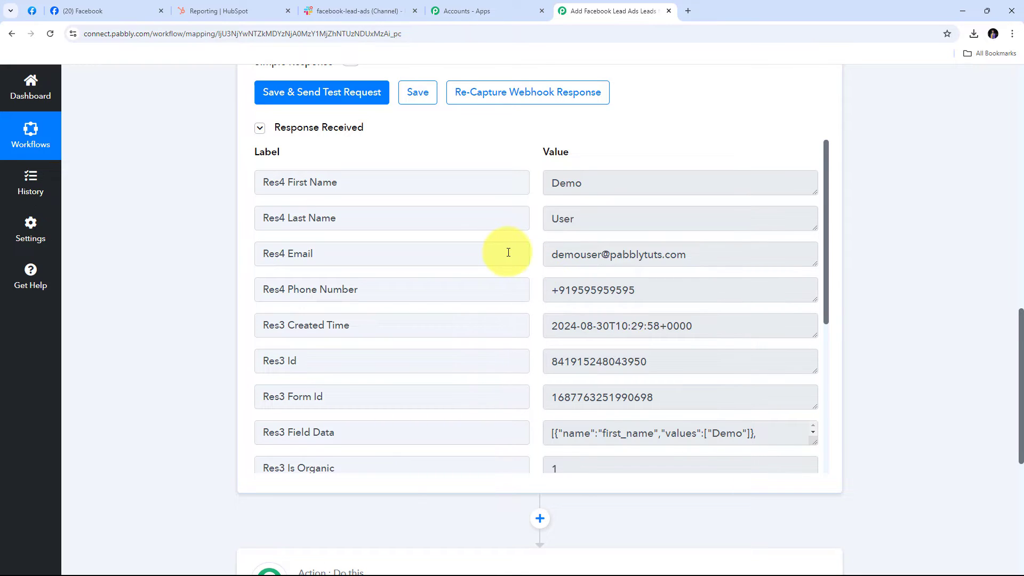
{"action": "scroll", "coordinate": [888, 251], "scroll_direction": "down", "scroll_amount": 4}
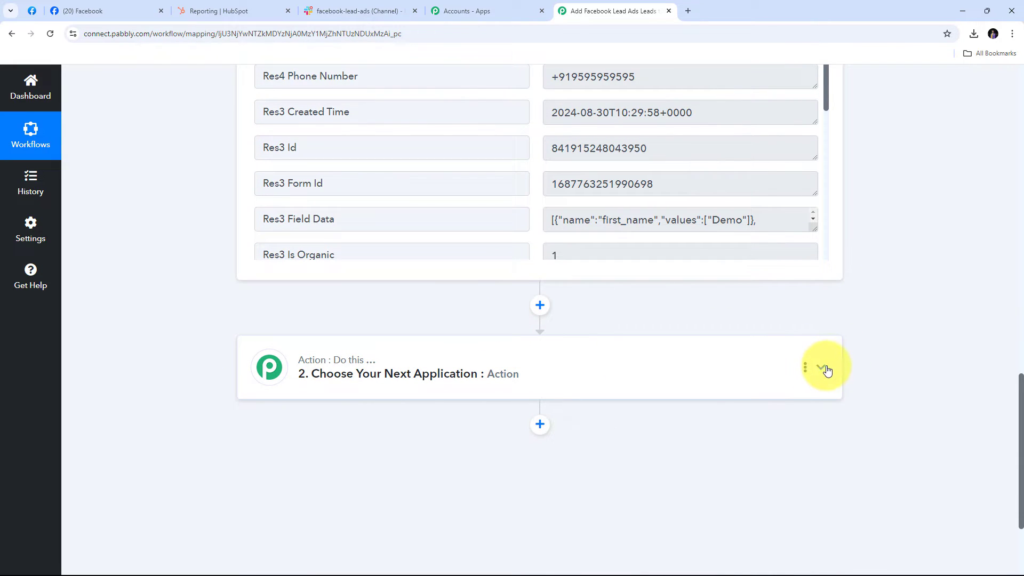
Set the second step's app to HubSpot CRM with the Create a Contact action event.
{"action": "left_click", "coordinate": [822, 368]}
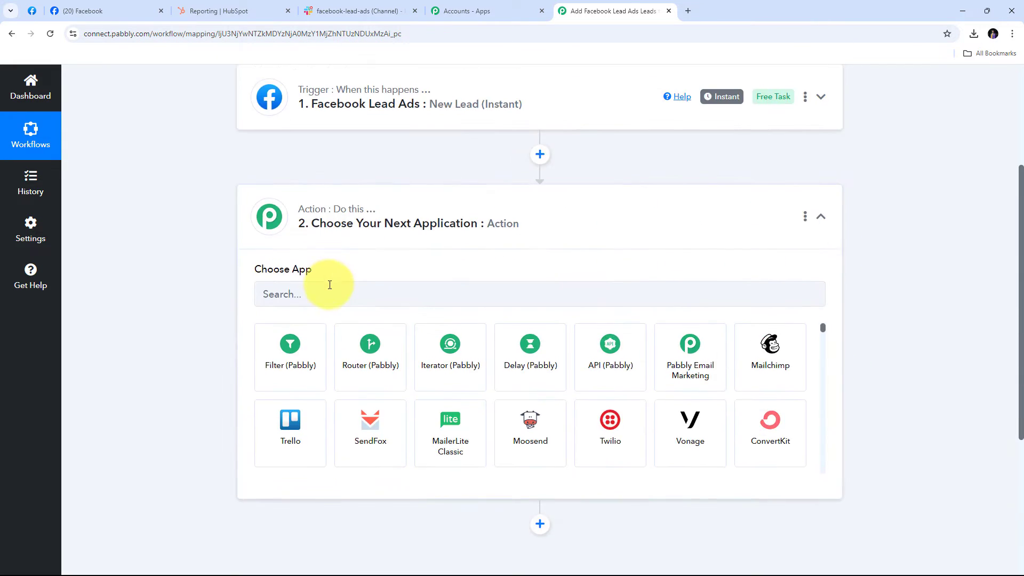
{"action": "left_click", "coordinate": [326, 296]}
{"action": "type", "text": "Hubs"}
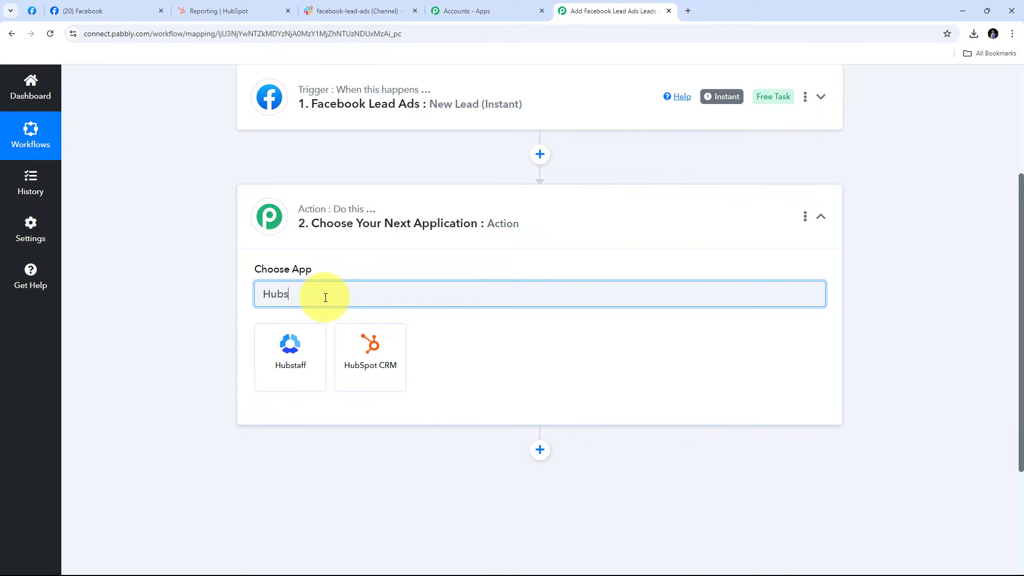
{"action": "type", "text": "pot"}
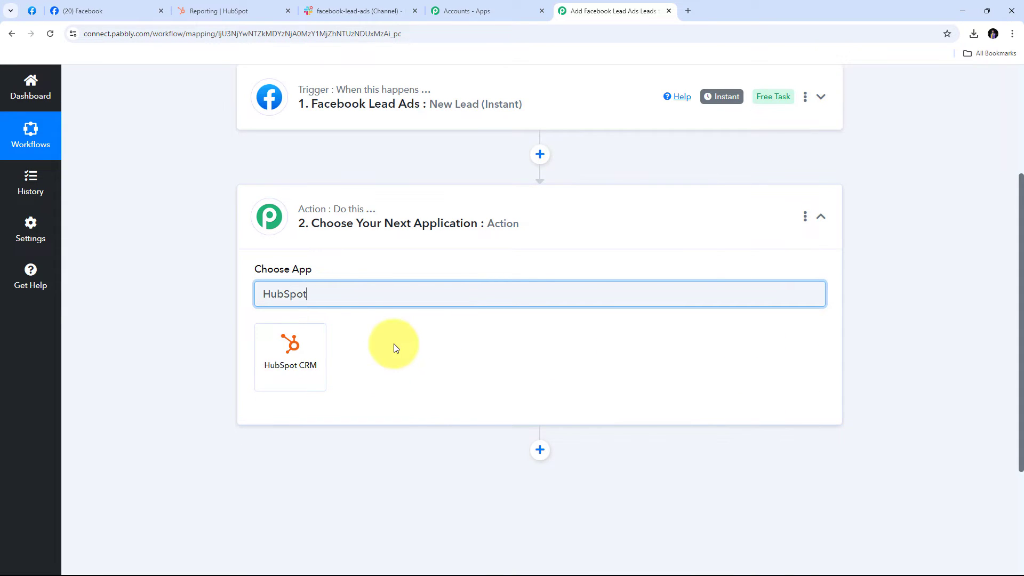
{"action": "left_click", "coordinate": [297, 357]}
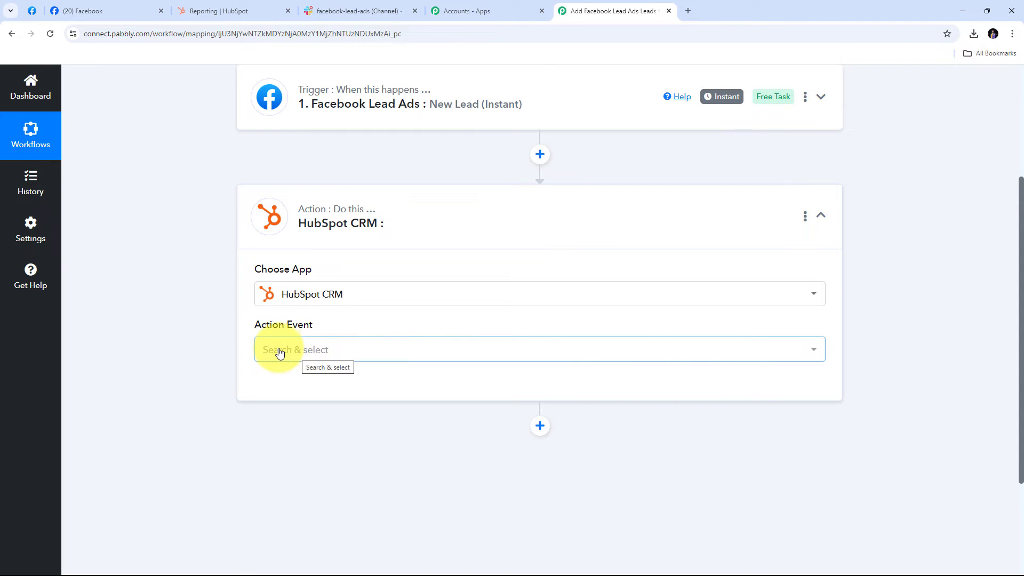
{"action": "left_click", "coordinate": [521, 352]}
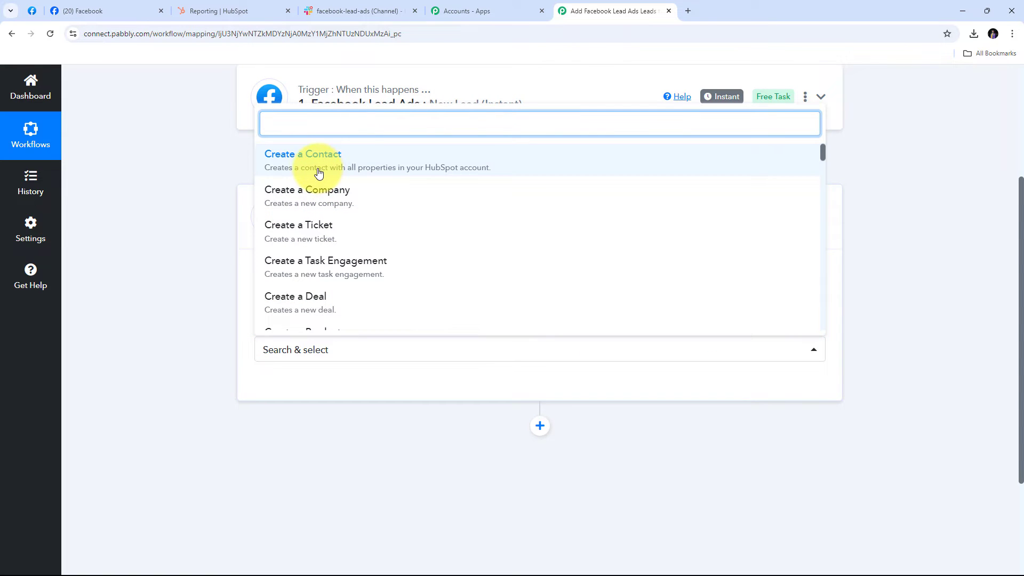
{"action": "left_click", "coordinate": [378, 165]}
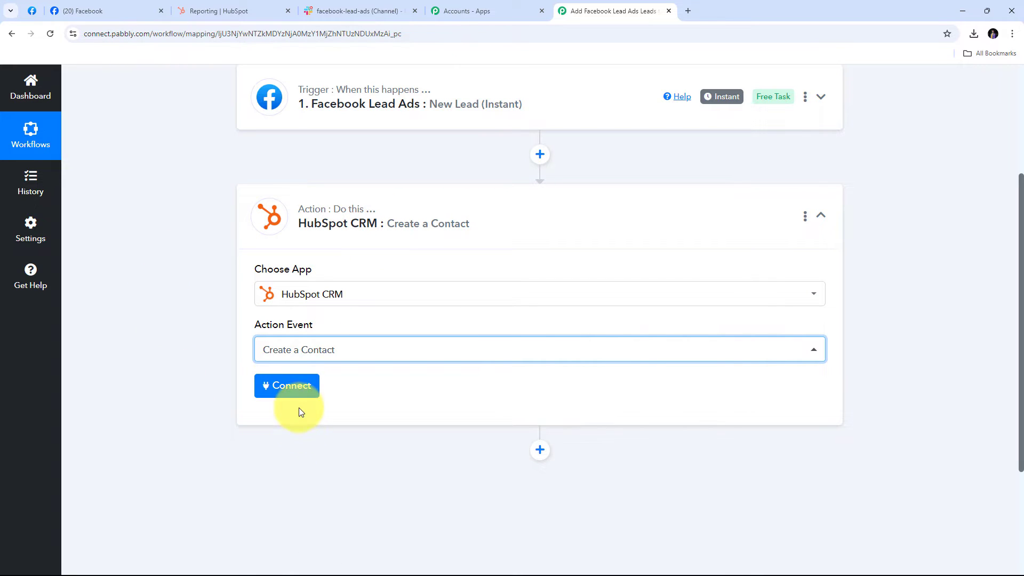
Add a new HubSpot CRM connection and authorize it with the chosen HubSpot account.
{"action": "left_click", "coordinate": [291, 389]}
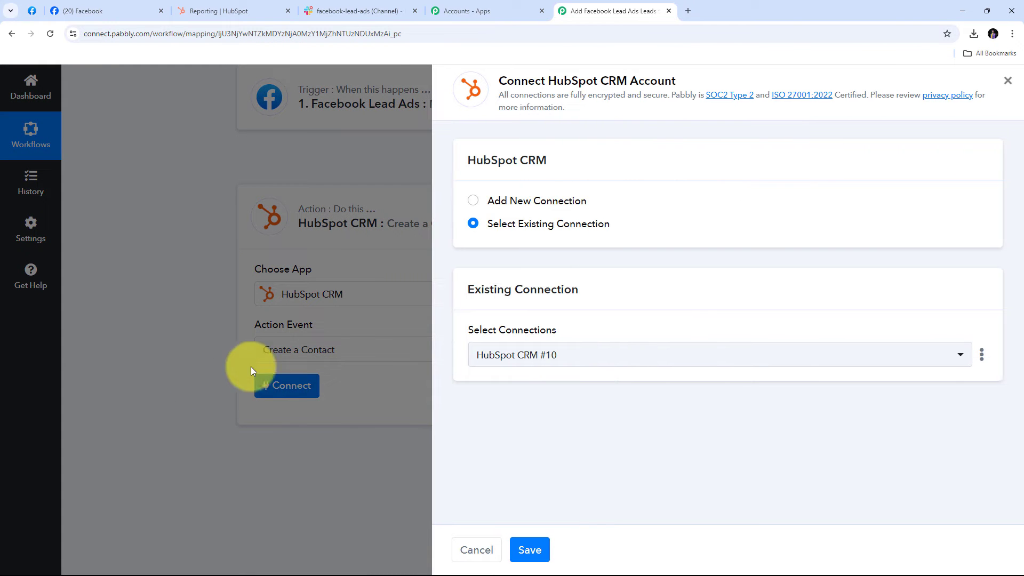
{"action": "left_click", "coordinate": [522, 200]}
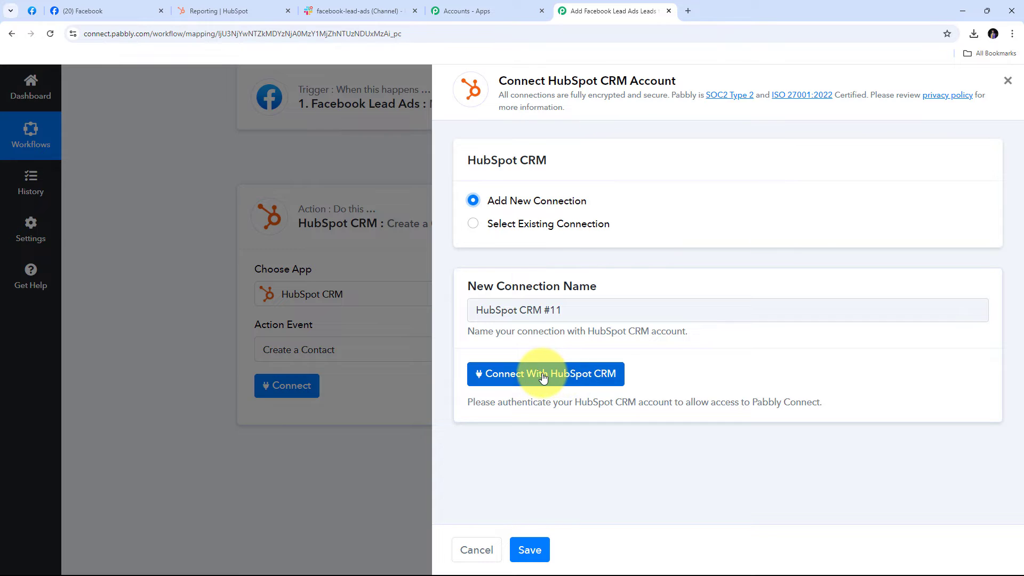
{"action": "left_click", "coordinate": [566, 376]}
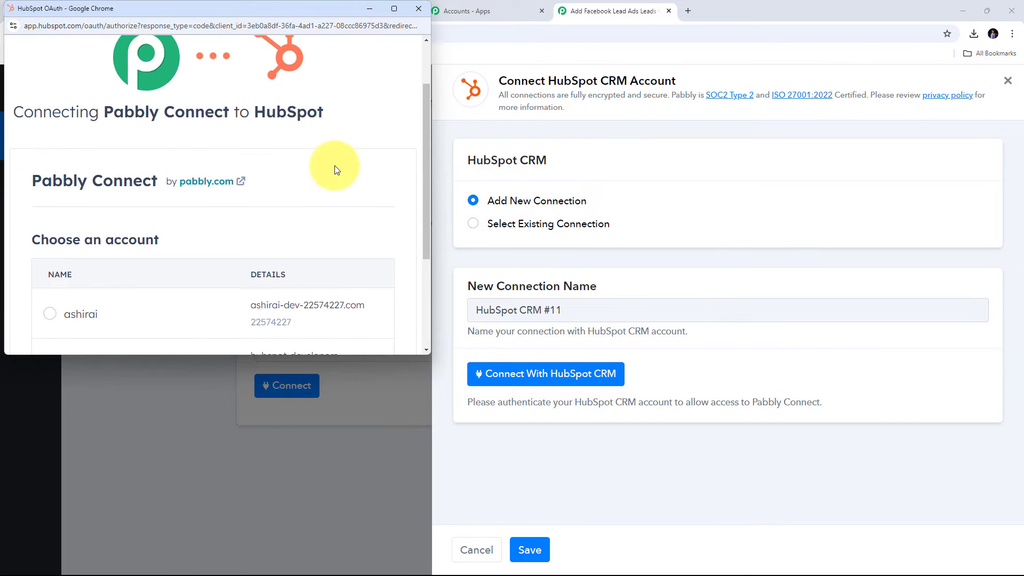
{"action": "scroll", "coordinate": [336, 167], "scroll_direction": "down", "scroll_amount": 3}
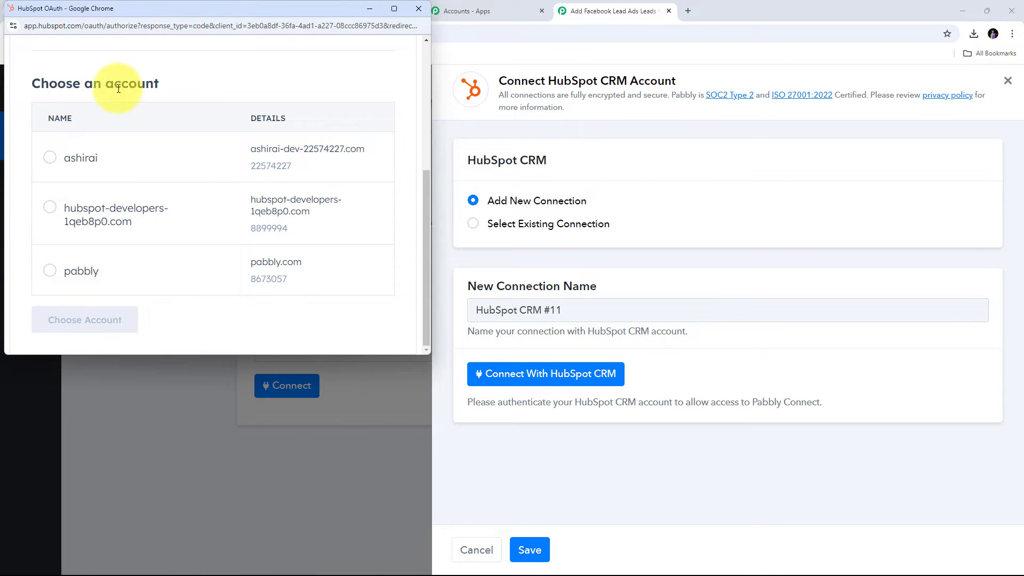
{"action": "left_click", "coordinate": [51, 159]}
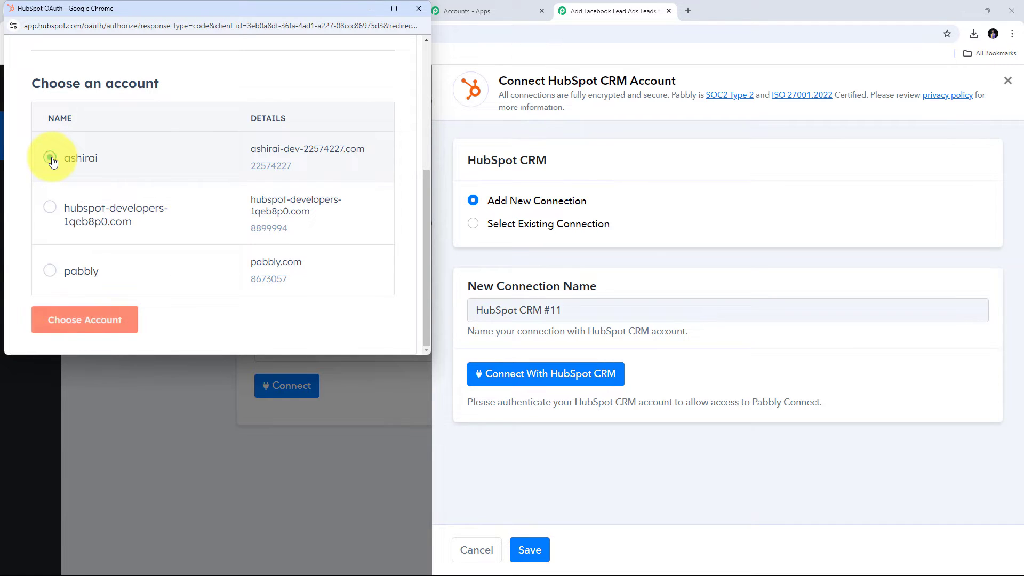
{"action": "left_click", "coordinate": [74, 323]}
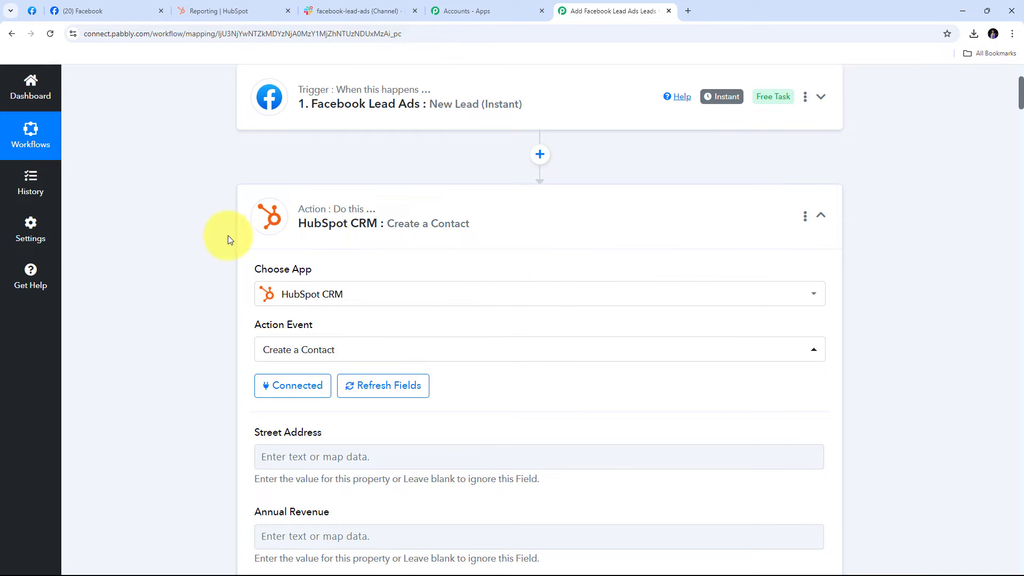
{"action": "scroll", "coordinate": [538, 279], "scroll_direction": "down", "scroll_amount": 5}
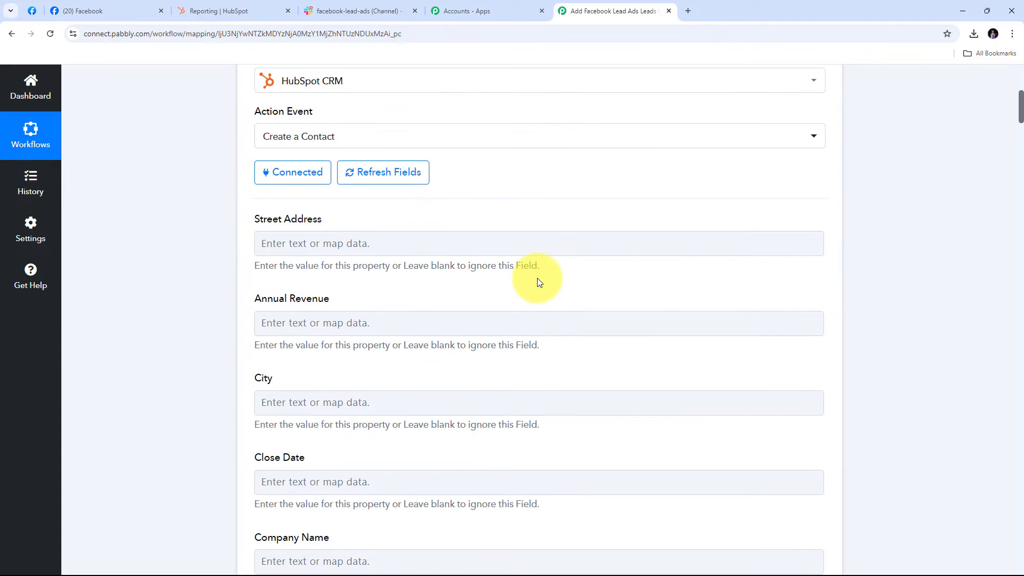
{"action": "scroll", "coordinate": [537, 277], "scroll_direction": "up", "scroll_amount": 2}
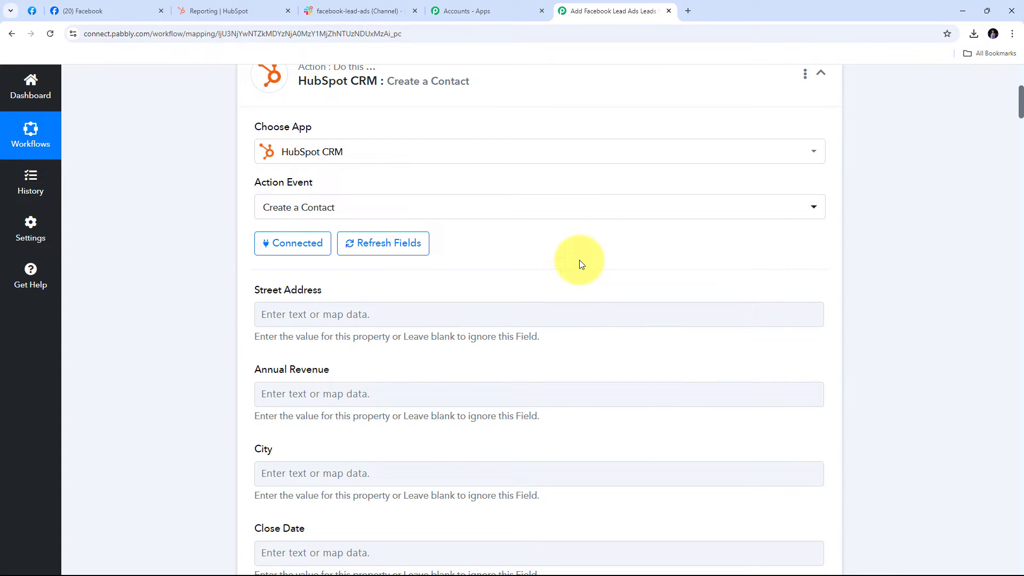
{"action": "scroll", "coordinate": [581, 264], "scroll_direction": "down", "scroll_amount": 9}
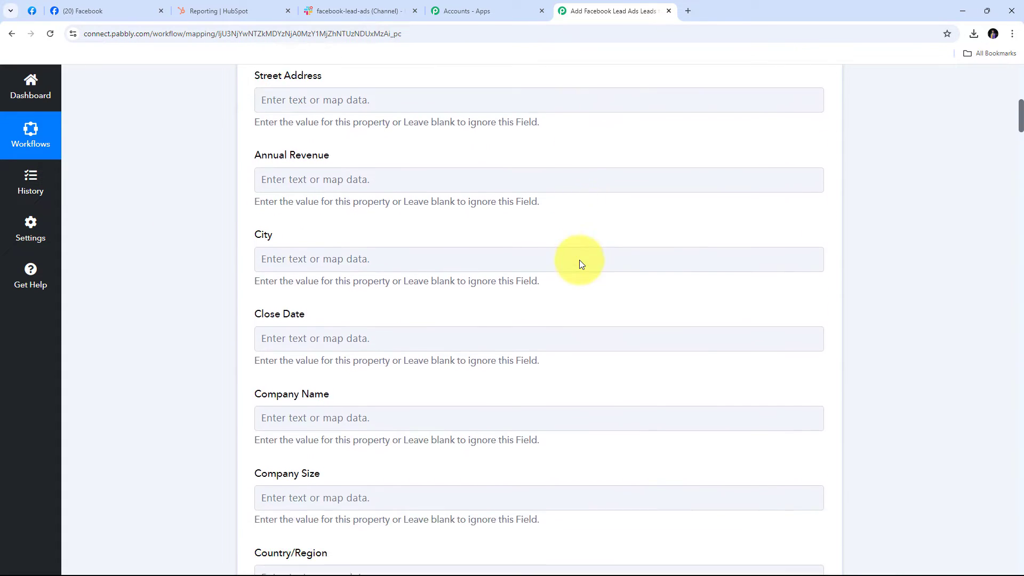
{"action": "scroll", "coordinate": [581, 264], "scroll_direction": "down", "scroll_amount": 15}
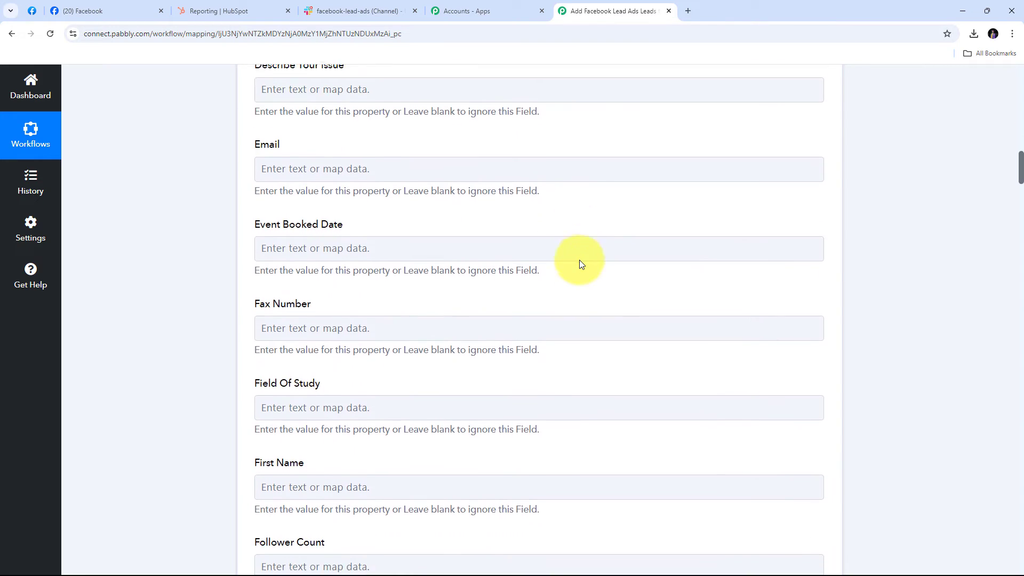
{"action": "scroll", "coordinate": [581, 264], "scroll_direction": "down", "scroll_amount": 8}
{"action": "scroll", "coordinate": [581, 264], "scroll_direction": "up", "scroll_amount": 9}
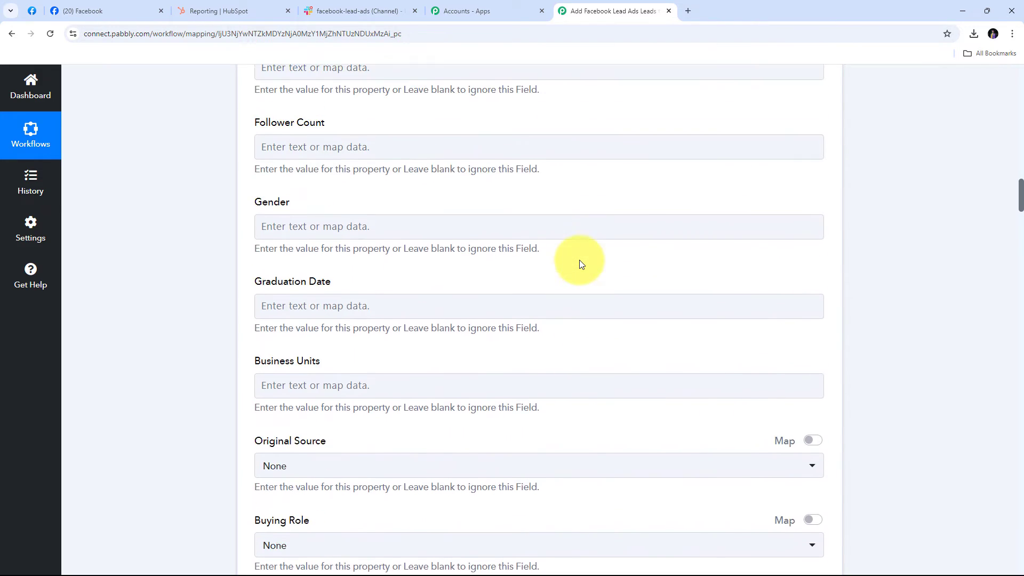
{"action": "scroll", "coordinate": [581, 264], "scroll_direction": "up", "scroll_amount": 17}
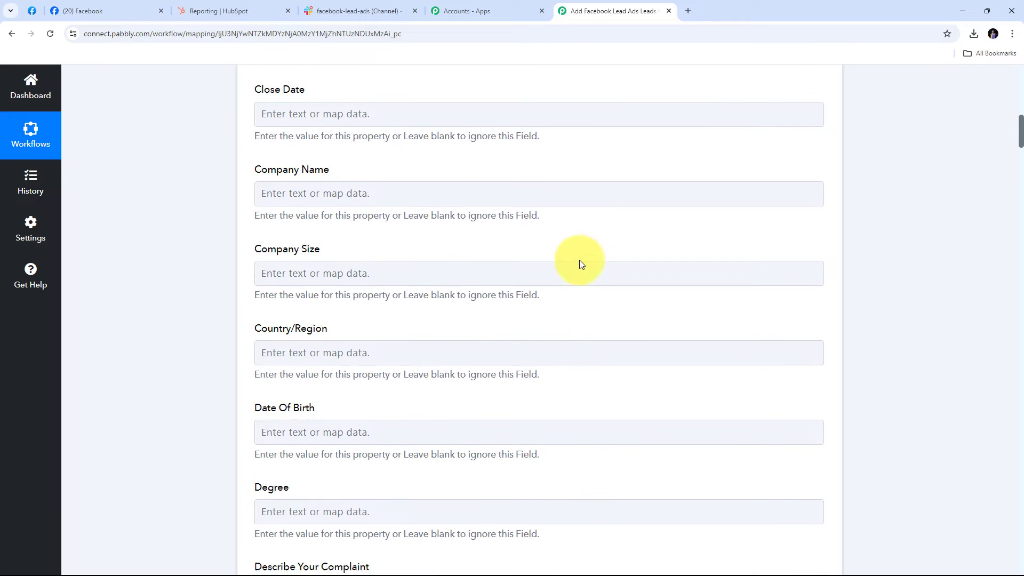
{"action": "scroll", "coordinate": [580, 261], "scroll_direction": "up", "scroll_amount": 8}
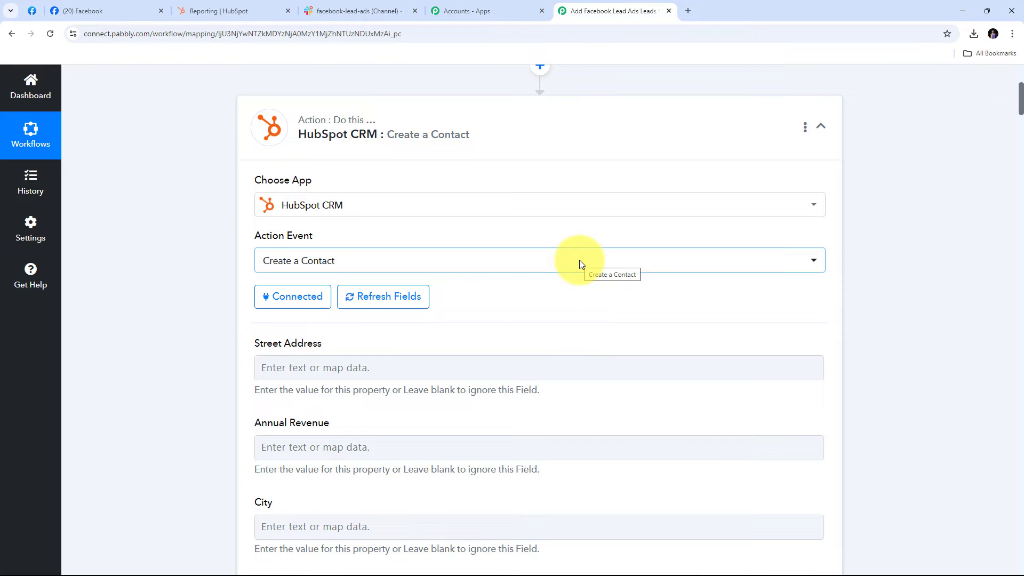
{"action": "scroll", "coordinate": [580, 261], "scroll_direction": "down", "scroll_amount": 12}
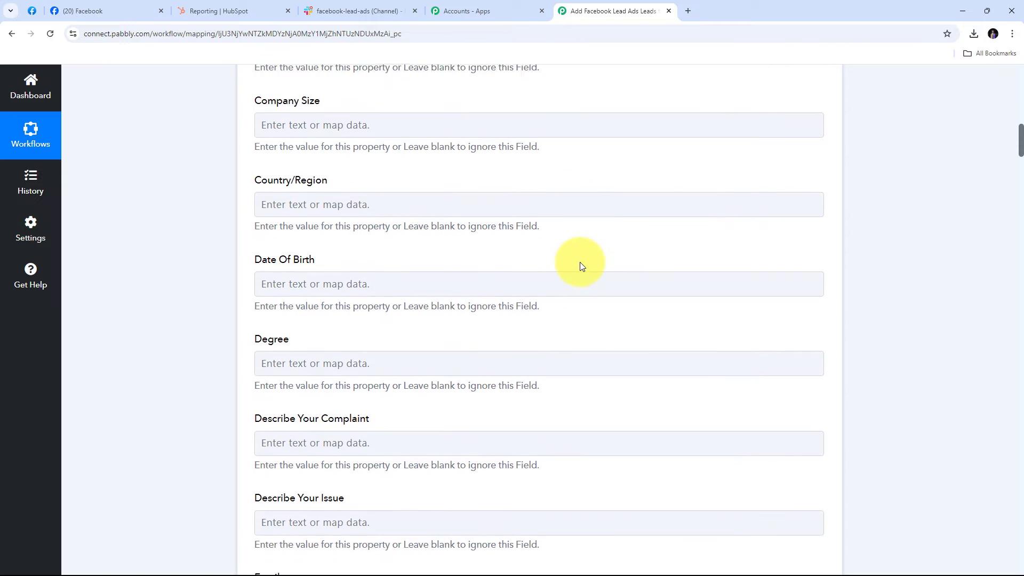
{"action": "scroll", "coordinate": [582, 266], "scroll_direction": "down", "scroll_amount": 14}
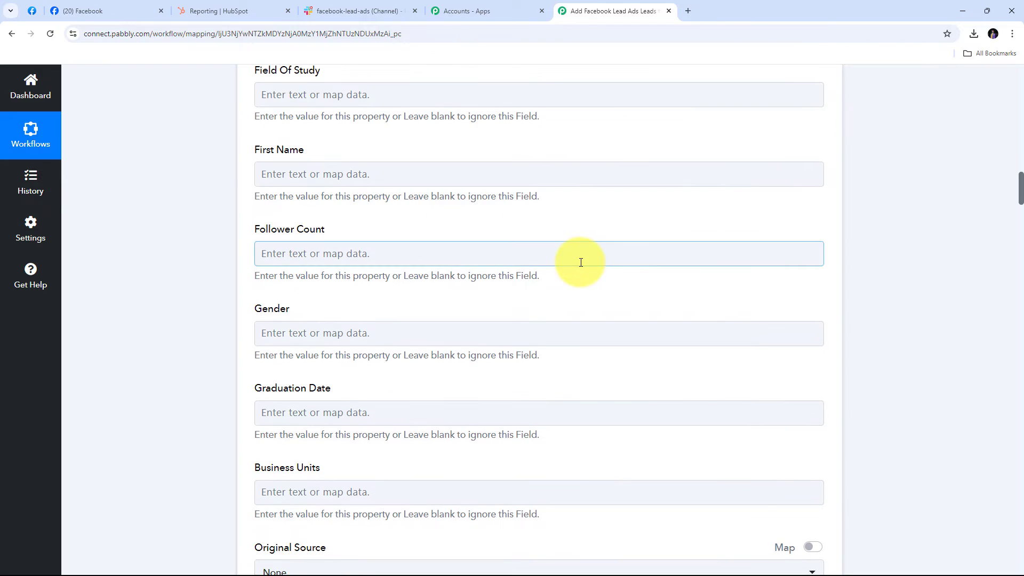
{"action": "scroll", "coordinate": [580, 262], "scroll_direction": "down", "scroll_amount": 1}
{"action": "scroll", "coordinate": [581, 262], "scroll_direction": "up", "scroll_amount": 10}
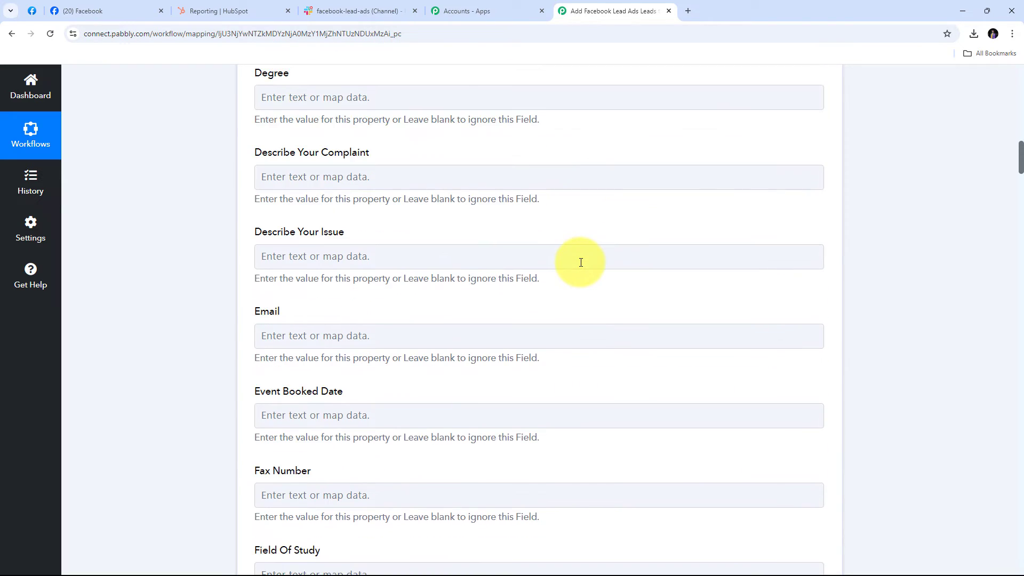
{"action": "scroll", "coordinate": [580, 263], "scroll_direction": "up", "scroll_amount": 1}
{"action": "scroll", "coordinate": [581, 263], "scroll_direction": "down", "scroll_amount": 2}
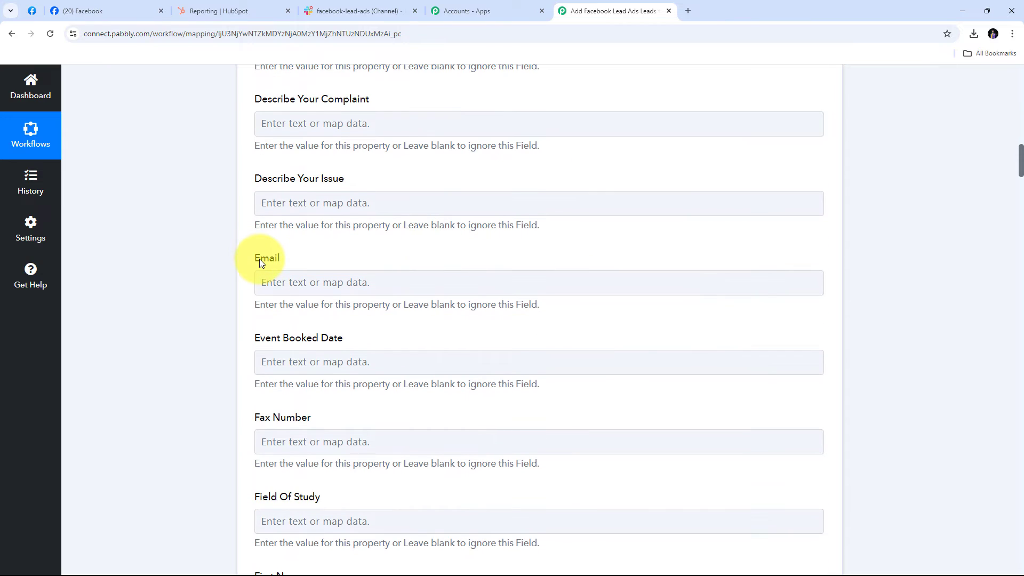
Map the Facebook lead's Res4 Email into the contact's Email field.
{"action": "left_click", "coordinate": [306, 287]}
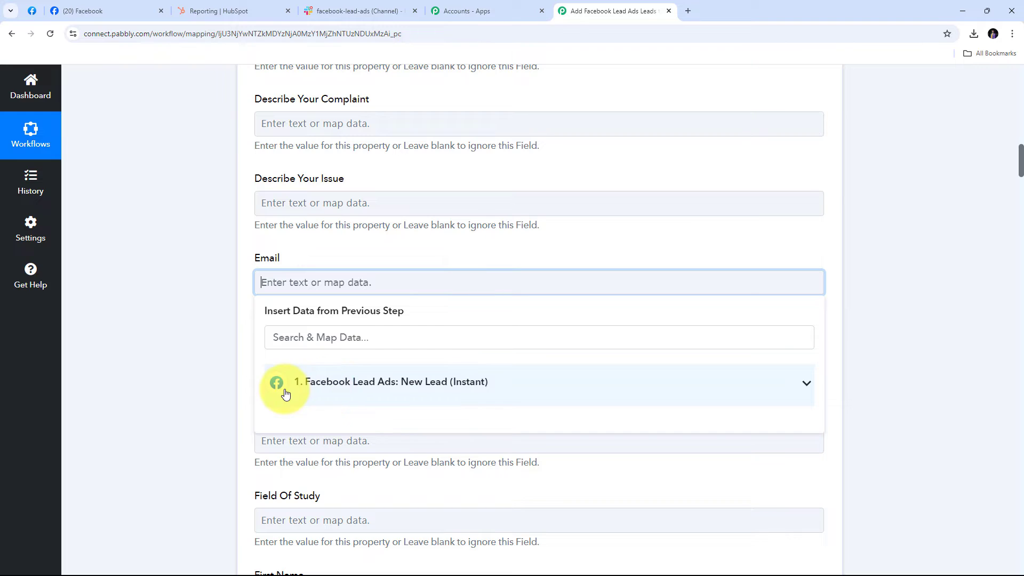
{"action": "left_click", "coordinate": [401, 391]}
{"action": "scroll", "coordinate": [459, 368], "scroll_direction": "down", "scroll_amount": 3}
{"action": "scroll", "coordinate": [434, 384], "scroll_direction": "up", "scroll_amount": 2}
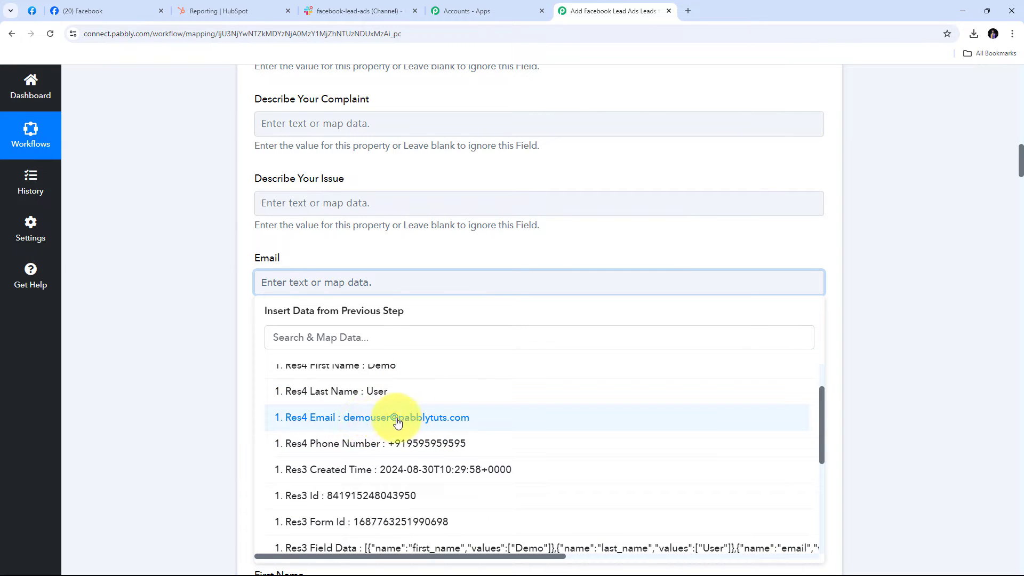
{"action": "left_click", "coordinate": [436, 419]}
{"action": "left_click", "coordinate": [199, 347]}
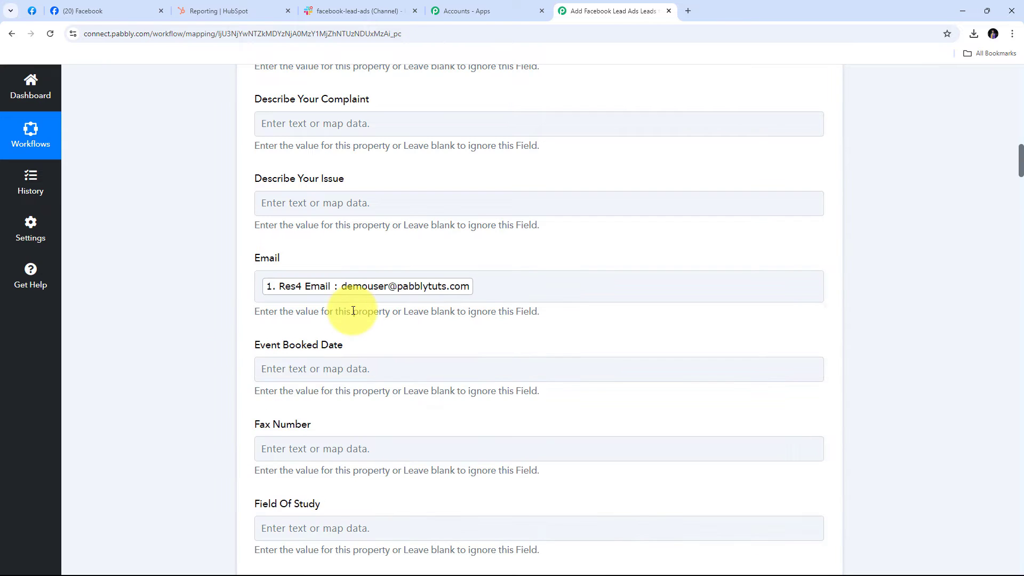
{"action": "scroll", "coordinate": [374, 299], "scroll_direction": "down", "scroll_amount": 6}
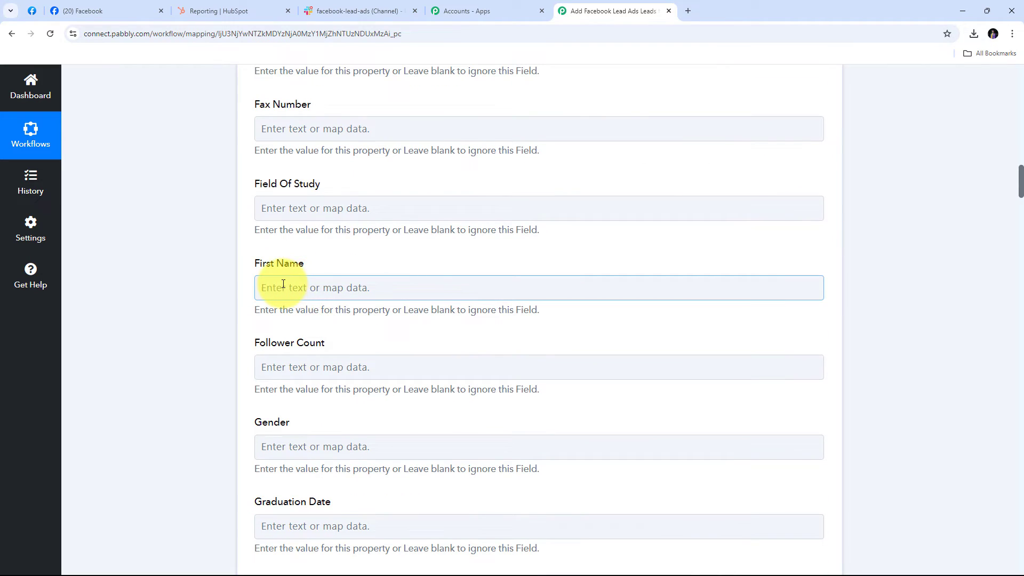
Map the lead's Res4 First Name into the First Name field.
{"action": "left_click", "coordinate": [285, 286]}
{"action": "left_click", "coordinate": [355, 393]}
{"action": "left_click", "coordinate": [280, 284]}
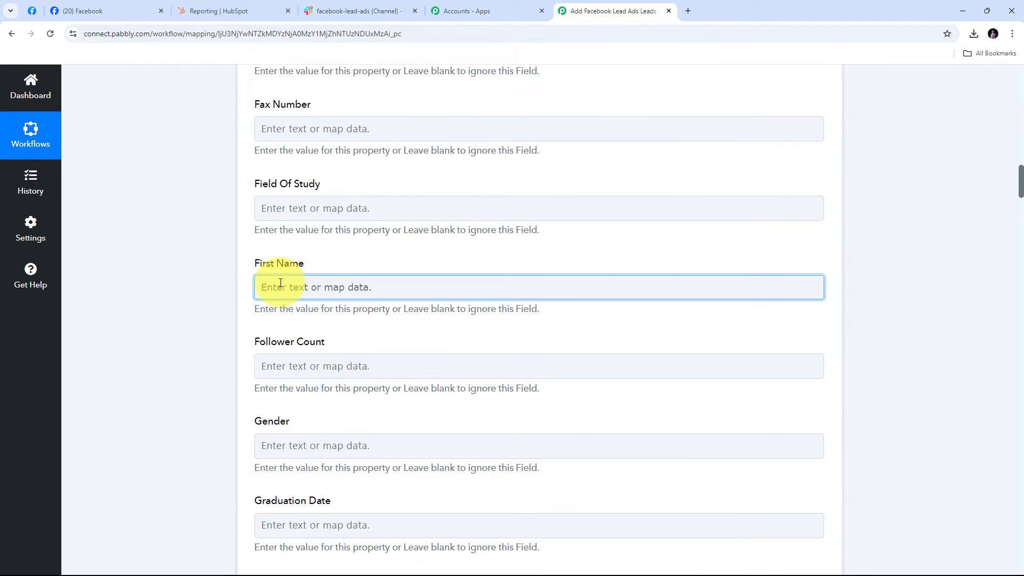
{"action": "left_click", "coordinate": [280, 285]}
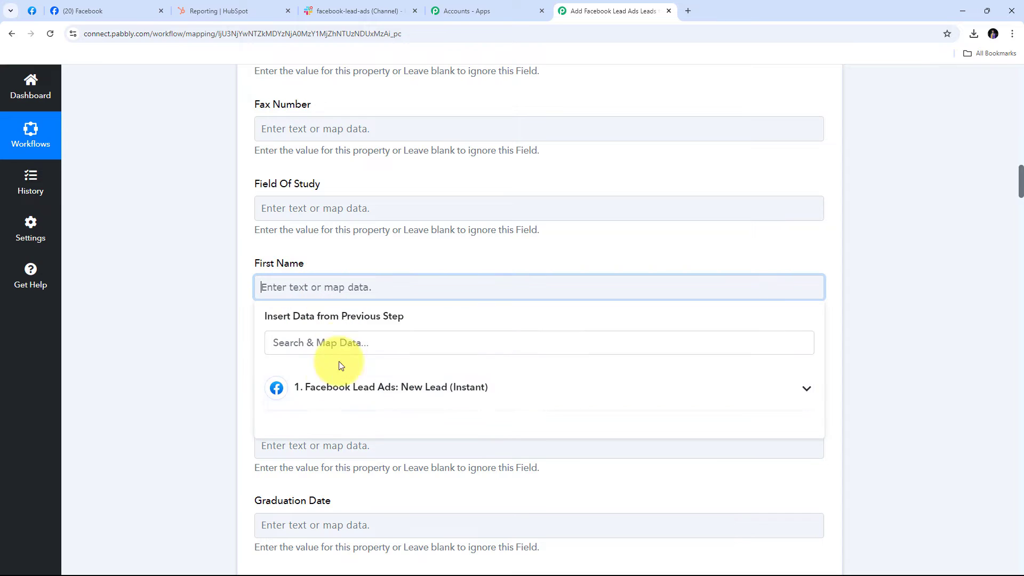
{"action": "left_click", "coordinate": [366, 389]}
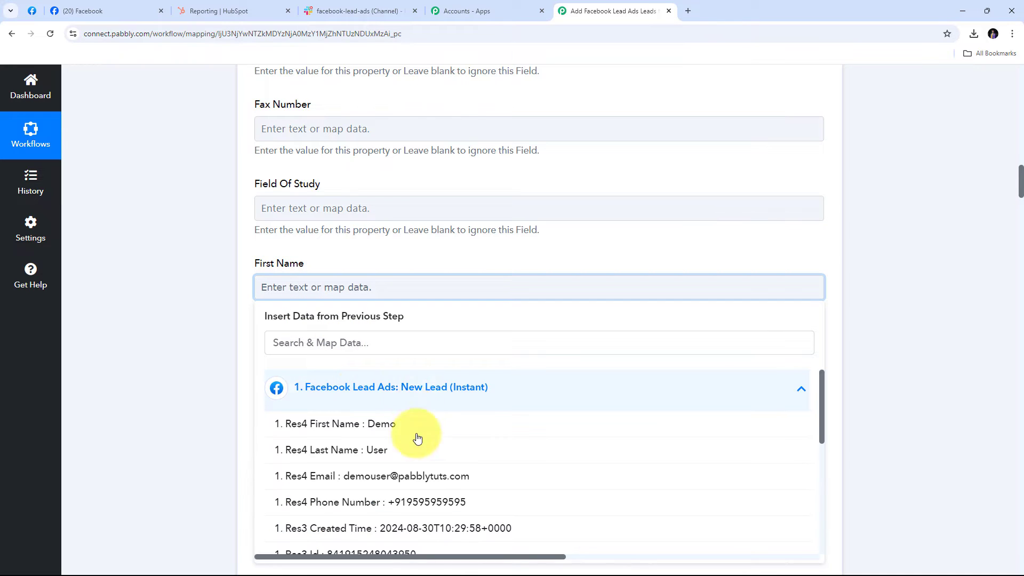
{"action": "left_click", "coordinate": [380, 431]}
{"action": "left_click", "coordinate": [201, 306]}
{"action": "scroll", "coordinate": [408, 296], "scroll_direction": "down", "scroll_amount": 5}
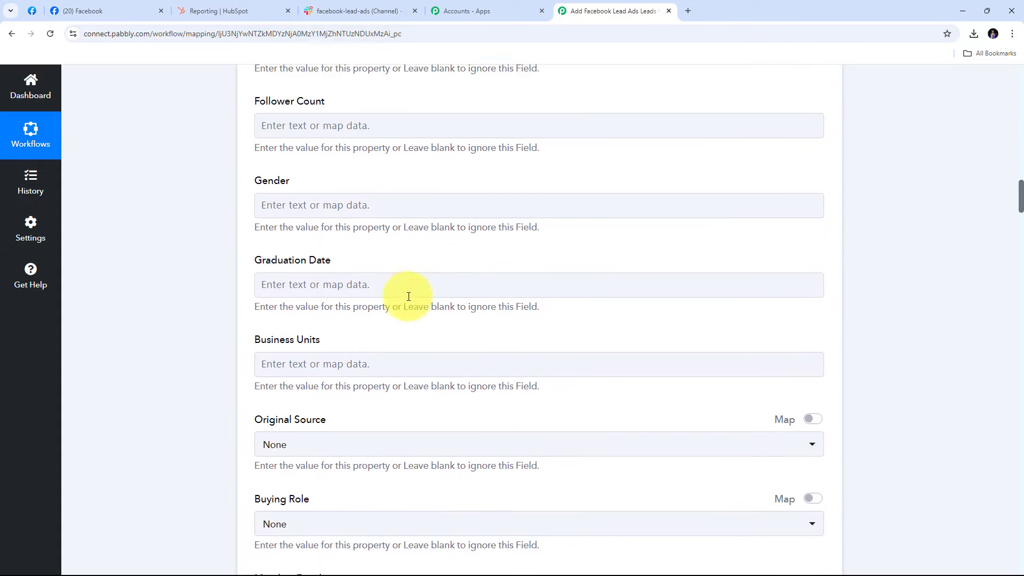
{"action": "scroll", "coordinate": [408, 296], "scroll_direction": "down", "scroll_amount": 15}
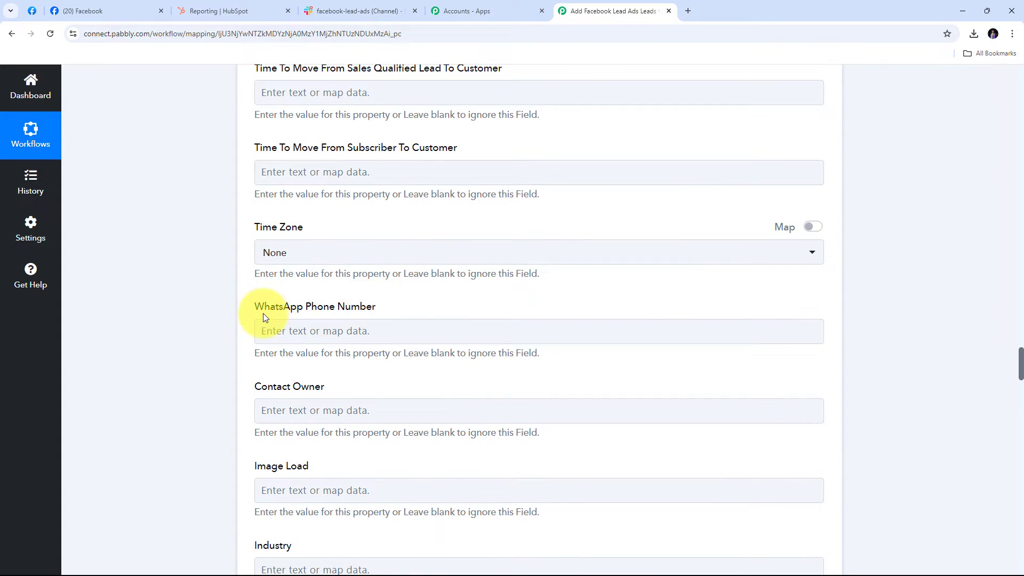
Map the lead's Res4 Phone Number into WhatsApp Phone Number.
{"action": "left_click", "coordinate": [313, 333]}
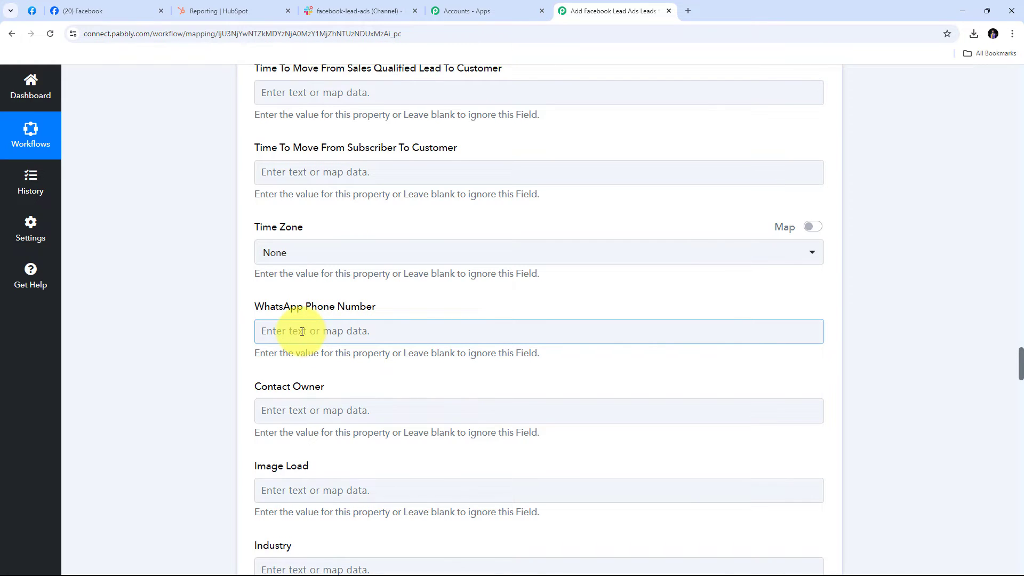
{"action": "left_click", "coordinate": [302, 331]}
{"action": "scroll", "coordinate": [336, 315], "scroll_direction": "down", "scroll_amount": 2}
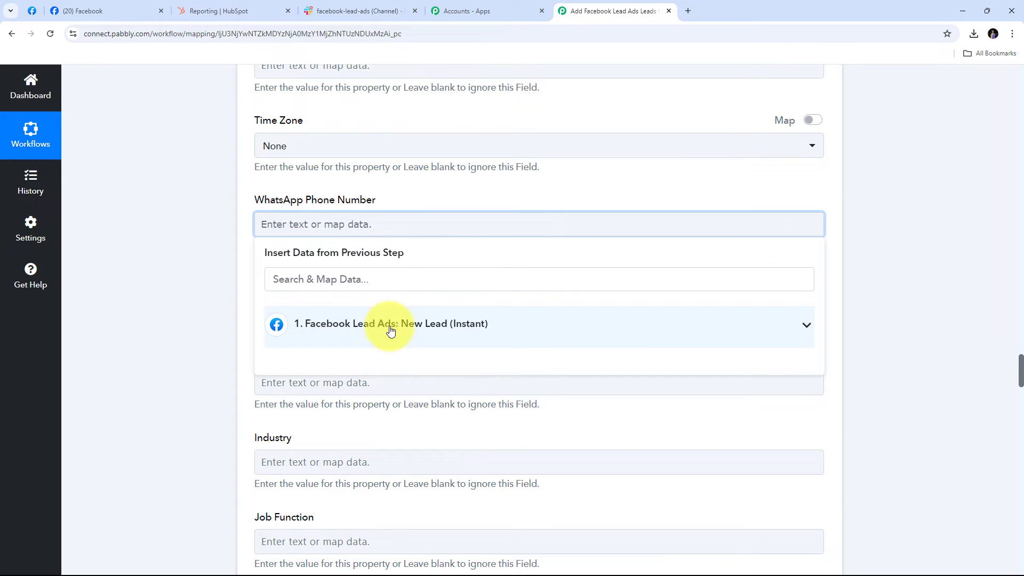
{"action": "left_click", "coordinate": [418, 330]}
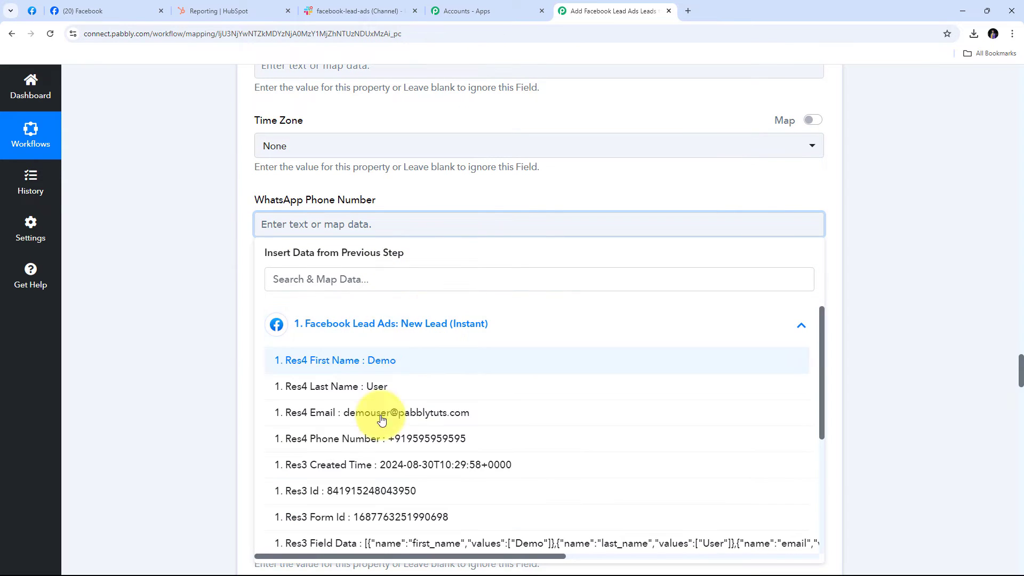
{"action": "left_click", "coordinate": [429, 443]}
{"action": "left_click", "coordinate": [99, 311]}
{"action": "scroll", "coordinate": [402, 266], "scroll_direction": "down", "scroll_amount": 5}
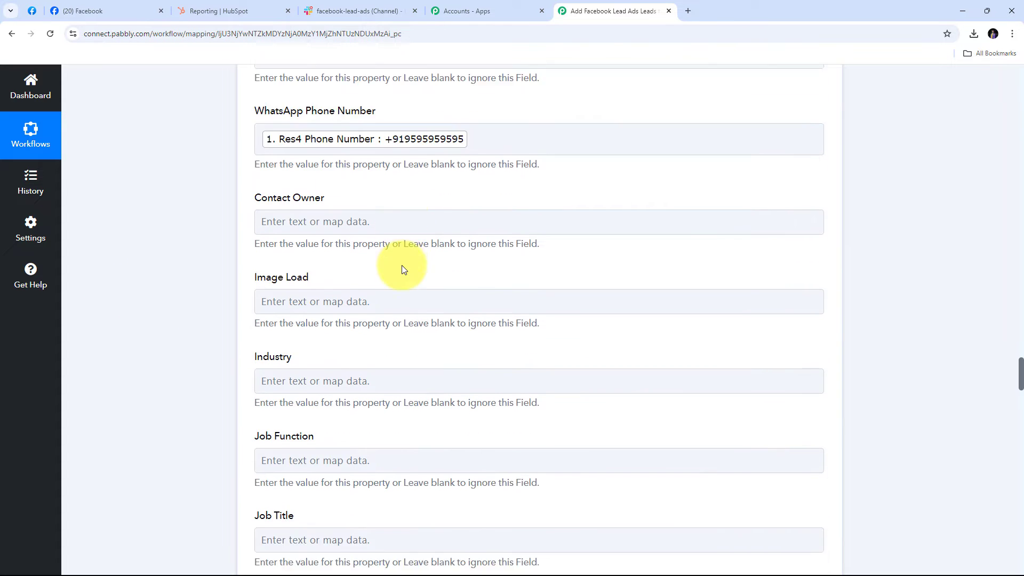
{"action": "scroll", "coordinate": [403, 269], "scroll_direction": "down", "scroll_amount": 5}
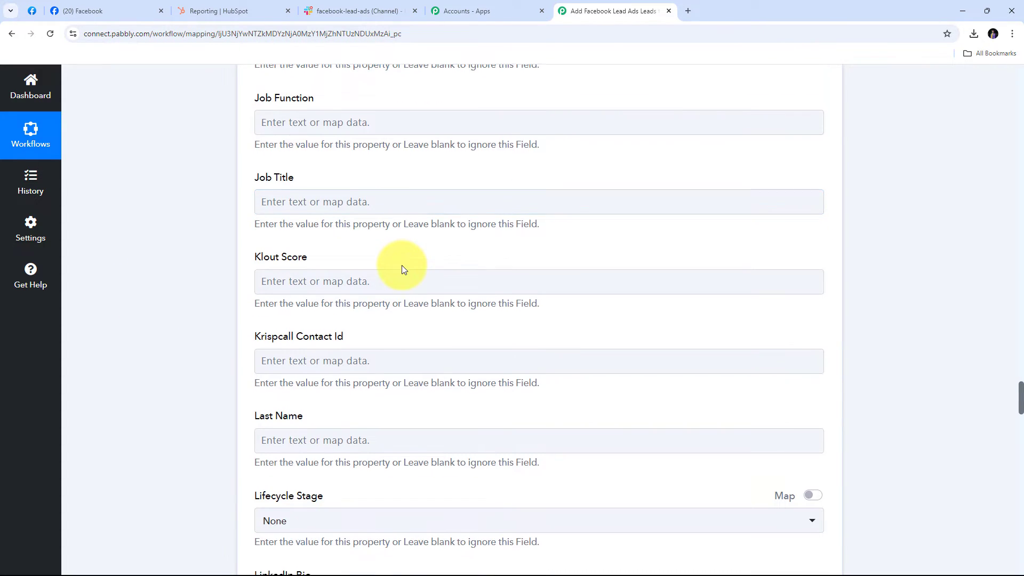
{"action": "scroll", "coordinate": [336, 314], "scroll_direction": "down", "scroll_amount": 1}
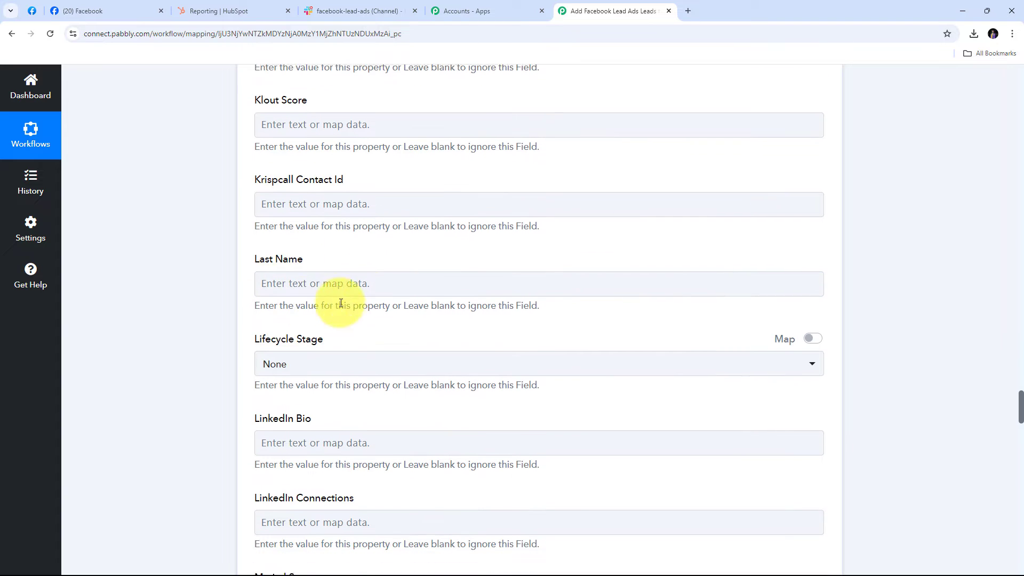
Map the lead's Res4 Phone Number into Mobile Phone Number.
{"action": "left_click", "coordinate": [297, 282]}
{"action": "left_click", "coordinate": [451, 379]}
{"action": "scroll", "coordinate": [320, 310], "scroll_direction": "down", "scroll_amount": 10}
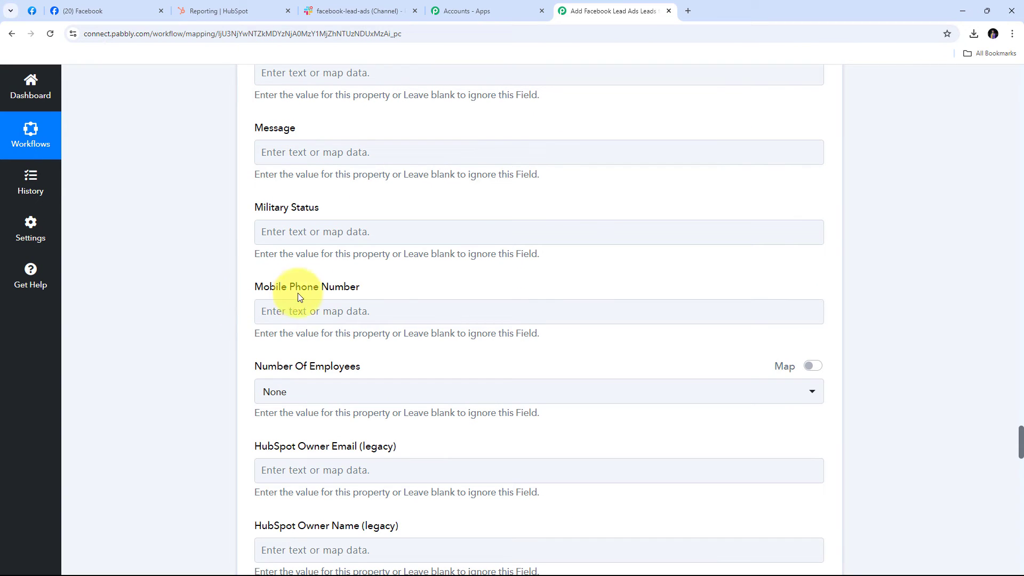
{"action": "left_click", "coordinate": [315, 311]}
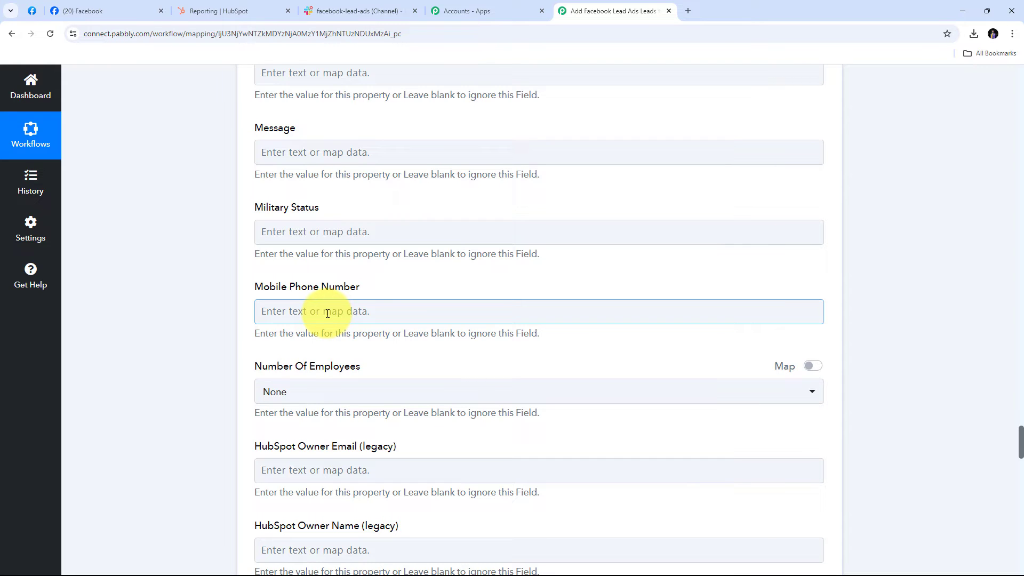
{"action": "left_click", "coordinate": [299, 311]}
{"action": "left_click", "coordinate": [392, 400]}
{"action": "scroll", "coordinate": [392, 400], "scroll_direction": "down", "scroll_amount": 3}
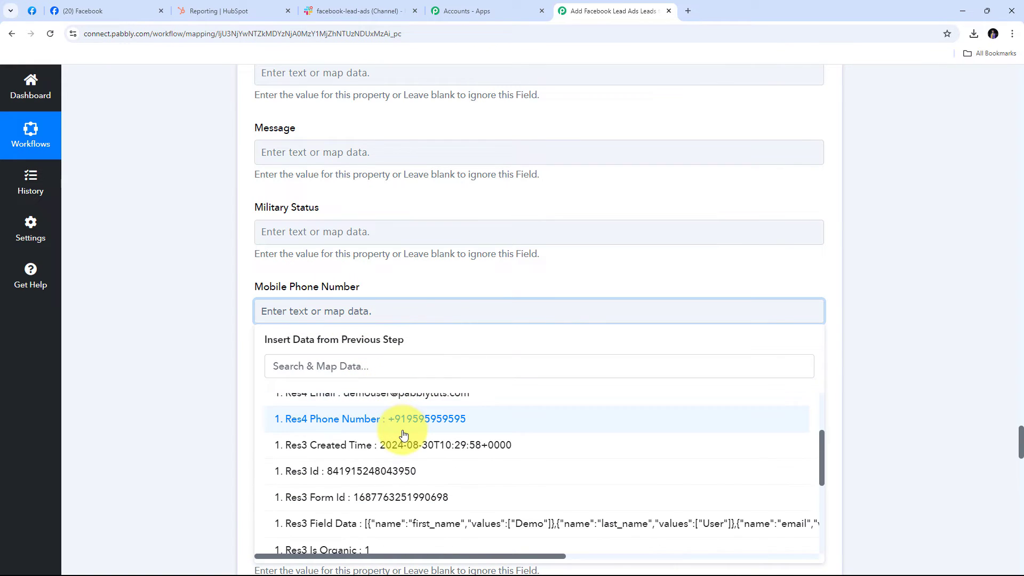
{"action": "left_click", "coordinate": [426, 356]}
{"action": "left_click", "coordinate": [277, 353]}
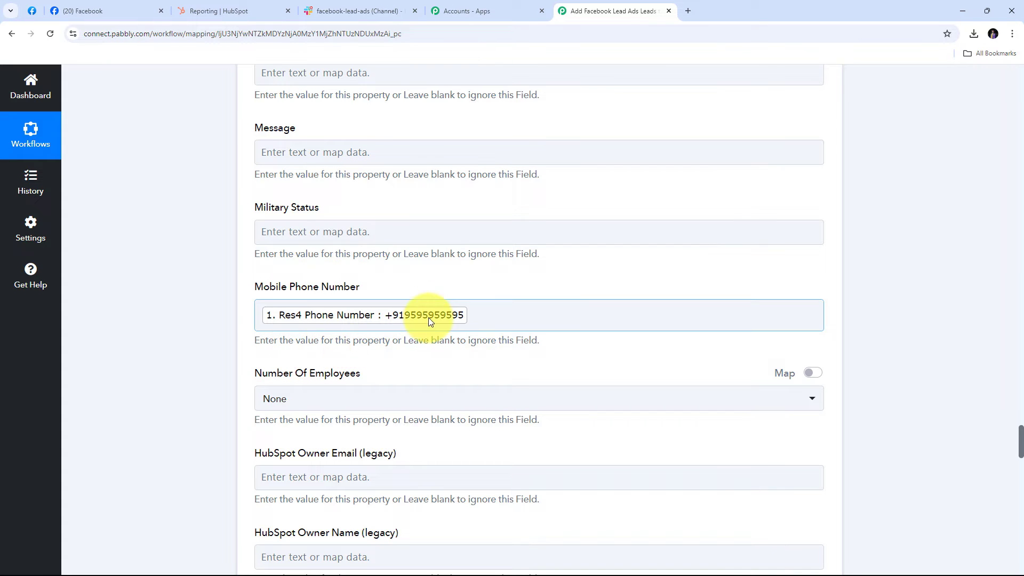
{"action": "scroll", "coordinate": [514, 267], "scroll_direction": "down", "scroll_amount": 6}
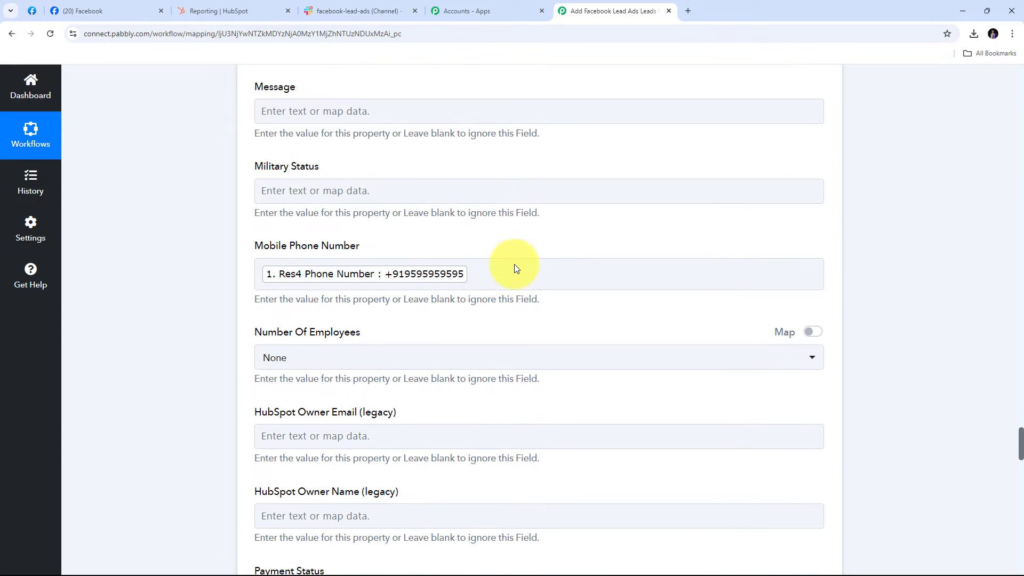
{"action": "scroll", "coordinate": [515, 264], "scroll_direction": "down", "scroll_amount": 3}
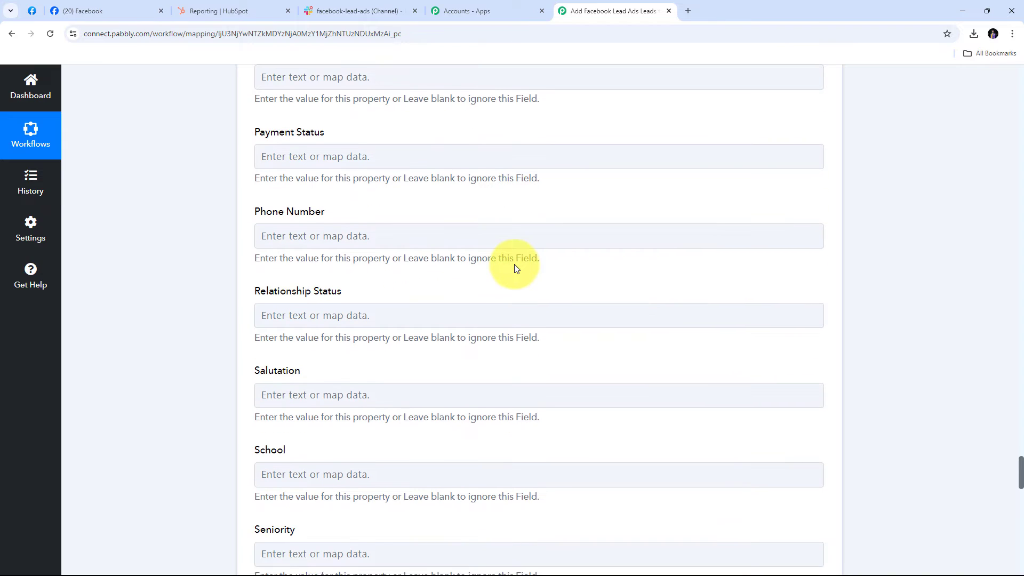
Save the HubSpot Create a Contact step with a test request and review the returned contact.
{"action": "scroll", "coordinate": [514, 264], "scroll_direction": "up", "scroll_amount": 9}
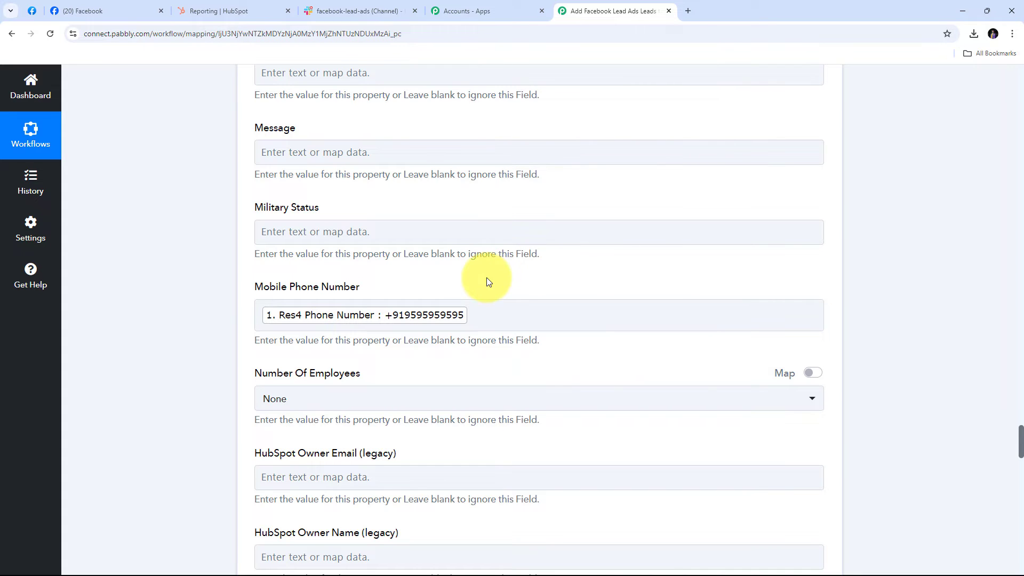
{"action": "scroll", "coordinate": [550, 264], "scroll_direction": "down", "scroll_amount": 8}
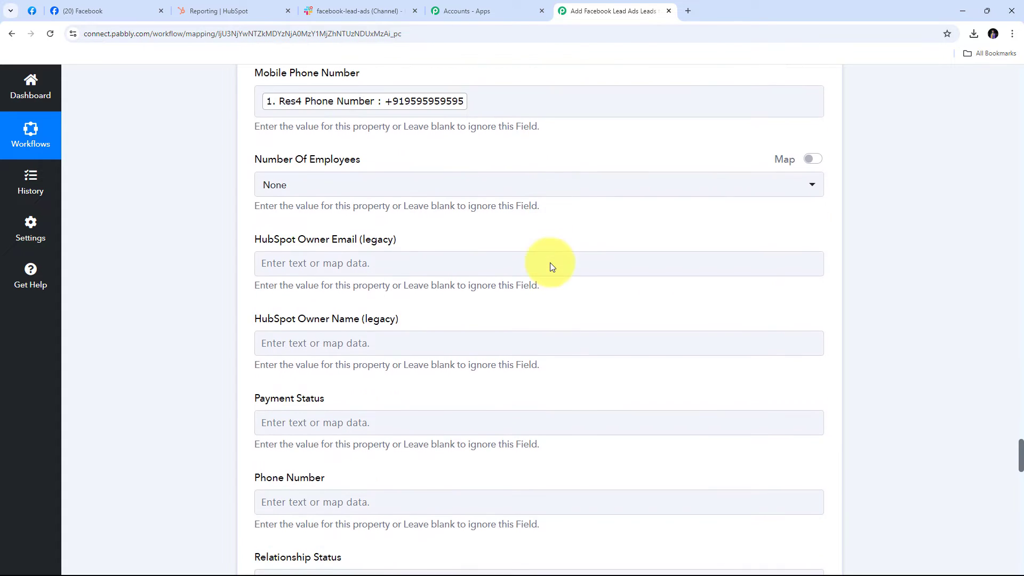
{"action": "scroll", "coordinate": [550, 262], "scroll_direction": "down", "scroll_amount": 11}
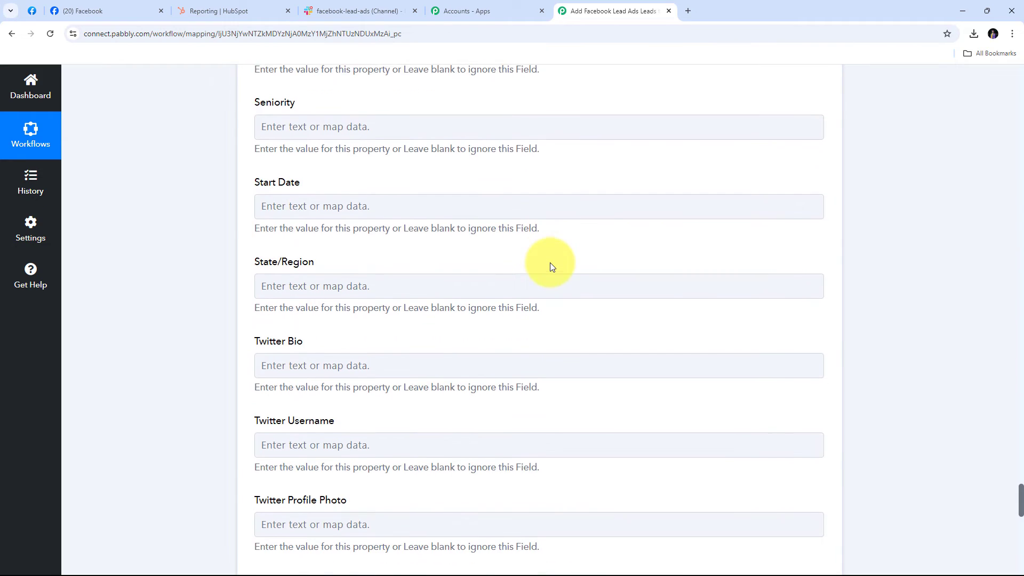
{"action": "scroll", "coordinate": [552, 266], "scroll_direction": "down", "scroll_amount": 12}
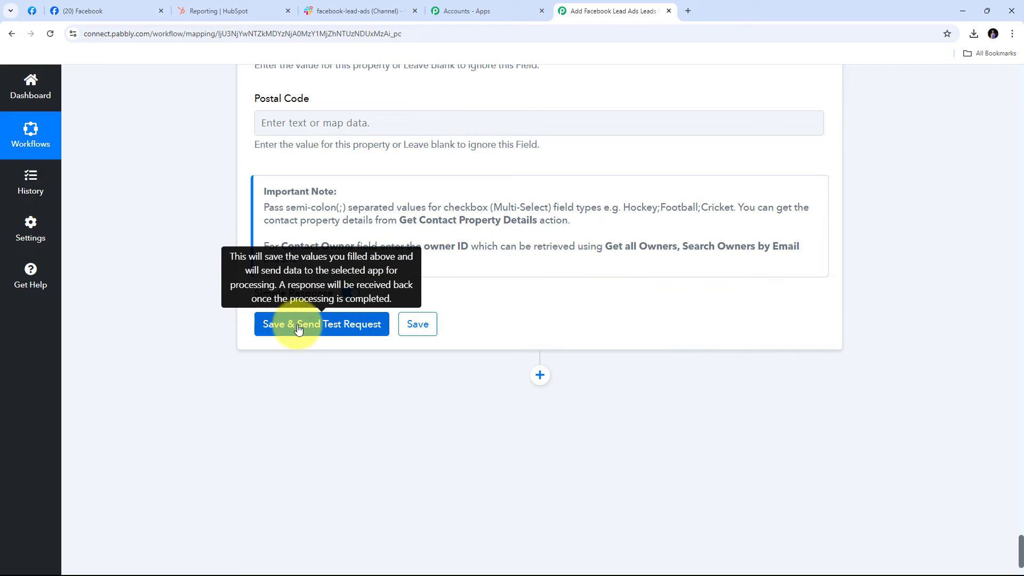
{"action": "left_click", "coordinate": [328, 331]}
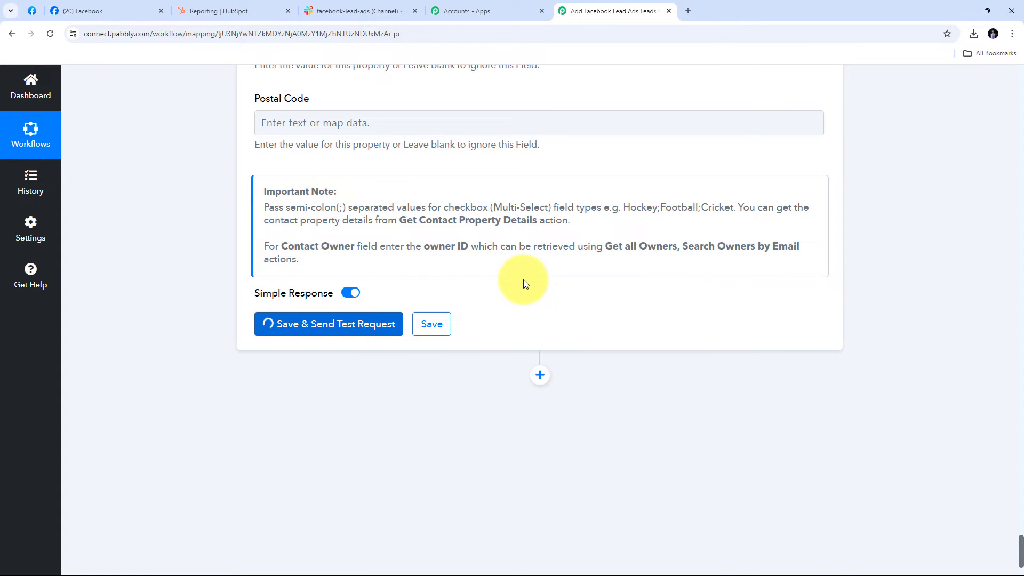
{"action": "scroll", "coordinate": [846, 281], "scroll_direction": "down", "scroll_amount": 3}
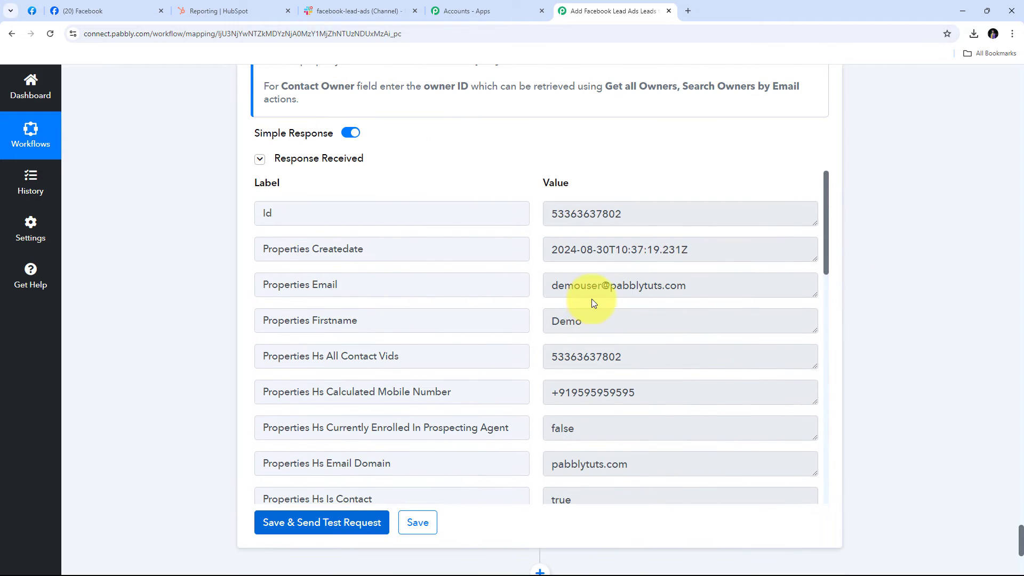
{"action": "scroll", "coordinate": [592, 300], "scroll_direction": "down", "scroll_amount": 3}
{"action": "scroll", "coordinate": [592, 301], "scroll_direction": "up", "scroll_amount": 3}
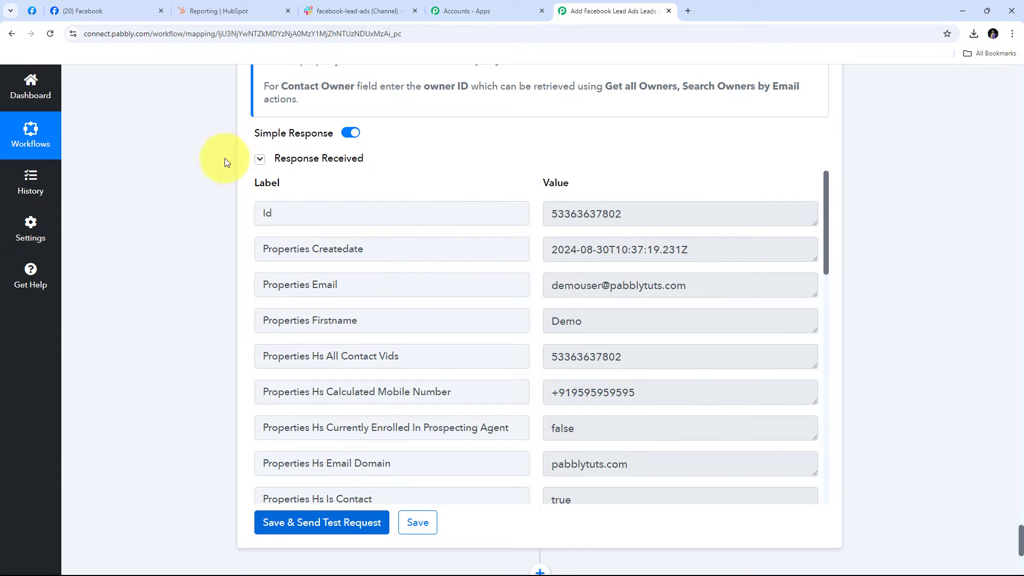
Open HubSpot's Contacts list and check the demo contact's stored phone number.
{"action": "left_click", "coordinate": [202, 1]}
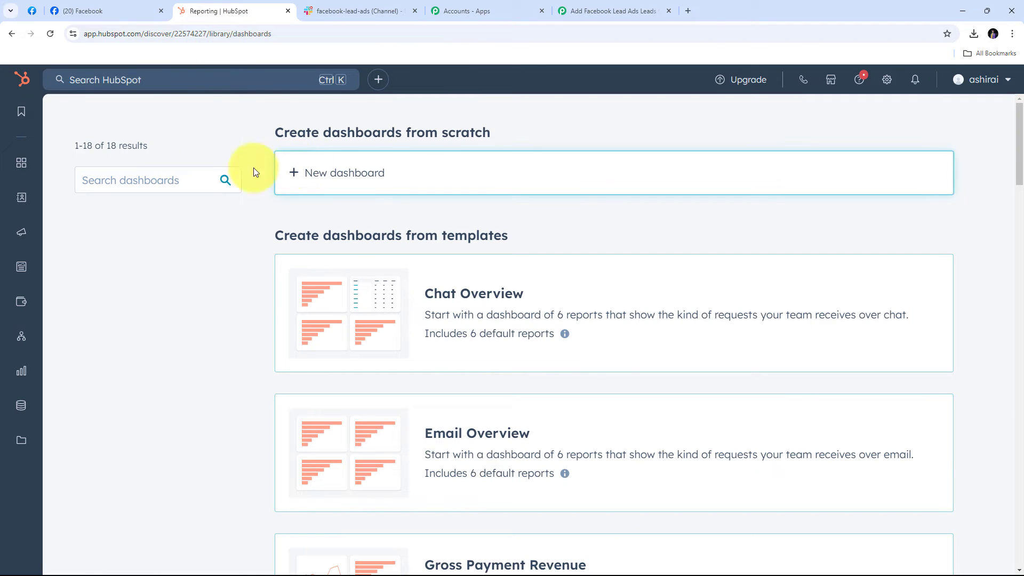
{"action": "mouse_move", "coordinate": [18, 202]}
{"action": "mouse_move", "coordinate": [51, 199]}
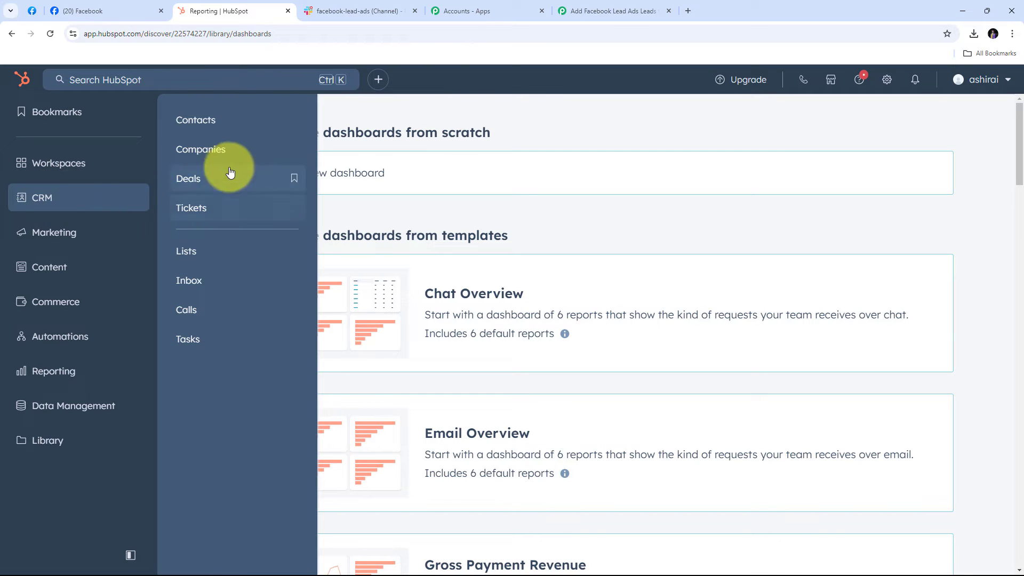
{"action": "left_click", "coordinate": [207, 128]}
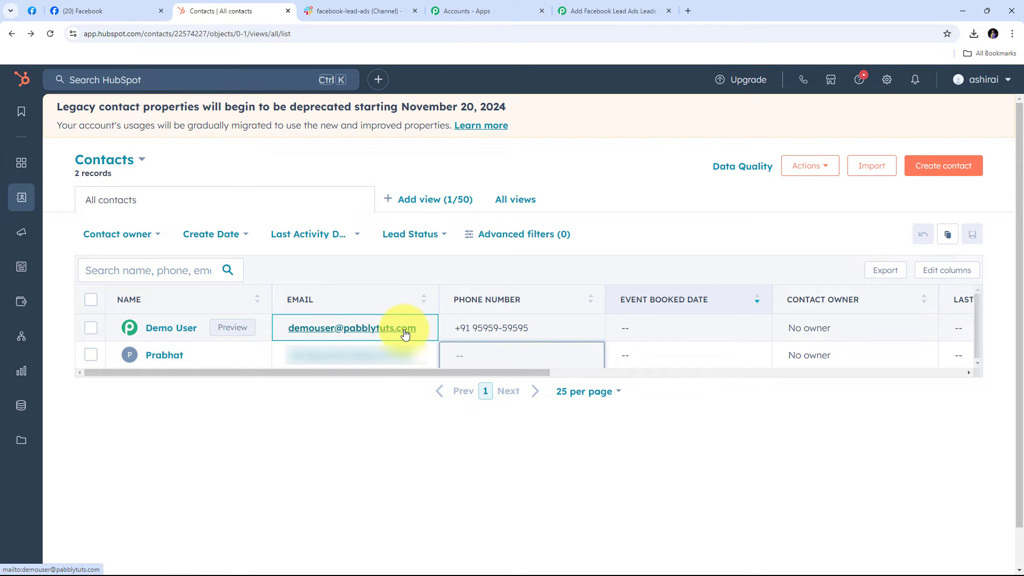
{"action": "left_click", "coordinate": [470, 327]}
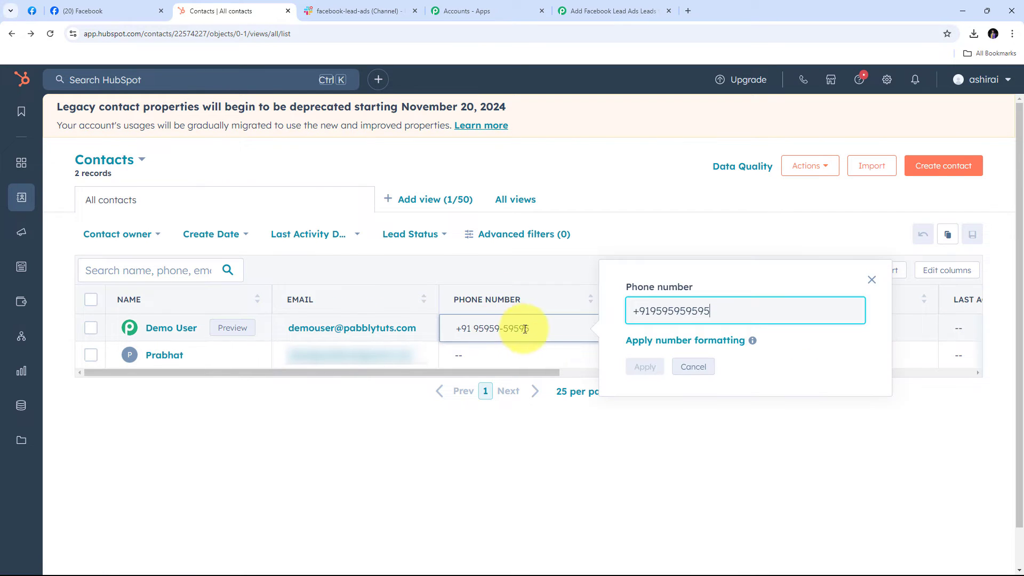
{"action": "left_click", "coordinate": [522, 261]}
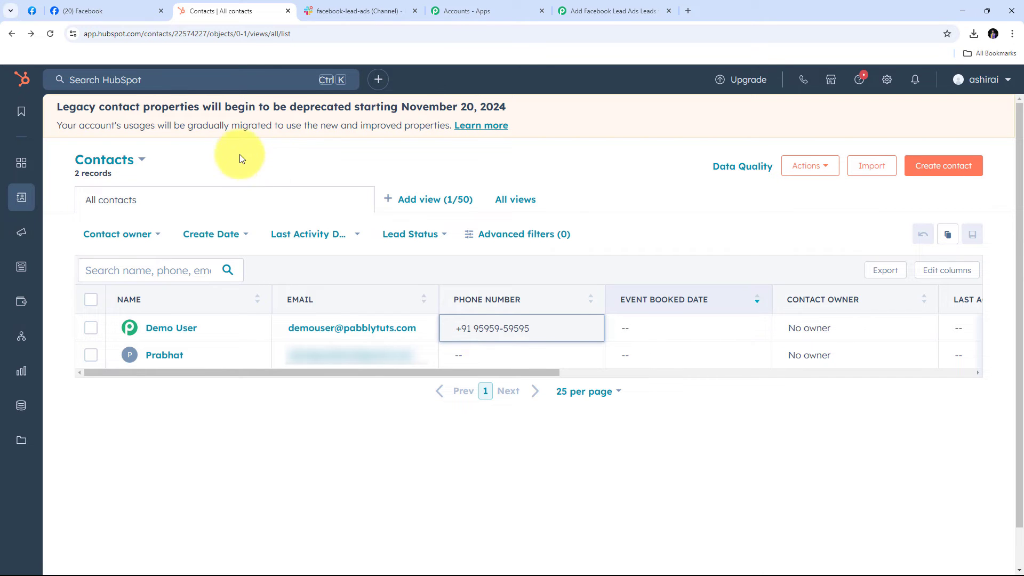
Add a Slack step after HubSpot using the Send Channel Message action event.
{"action": "left_click", "coordinate": [588, 10]}
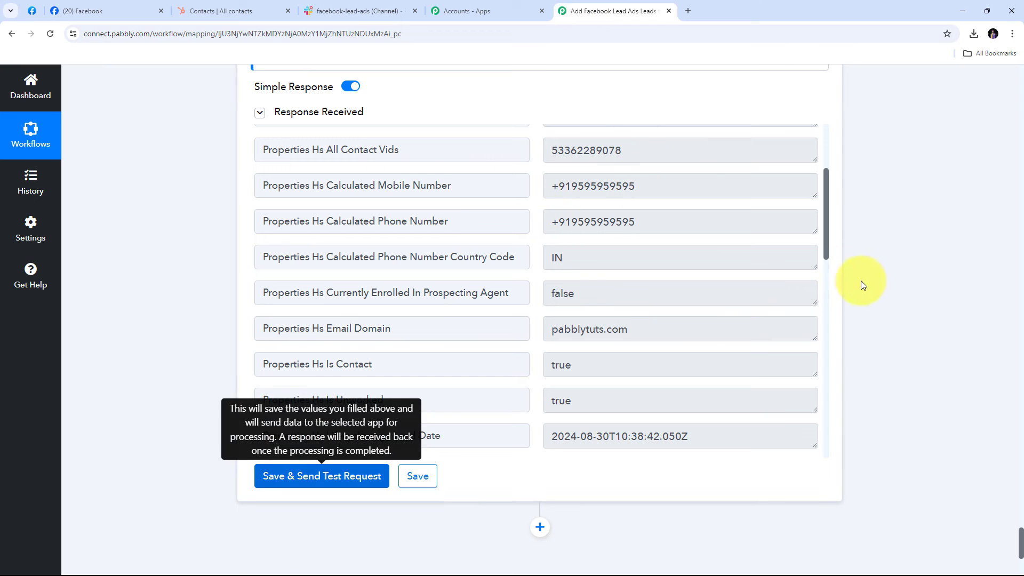
{"action": "scroll", "coordinate": [920, 206], "scroll_direction": "down", "scroll_amount": 5}
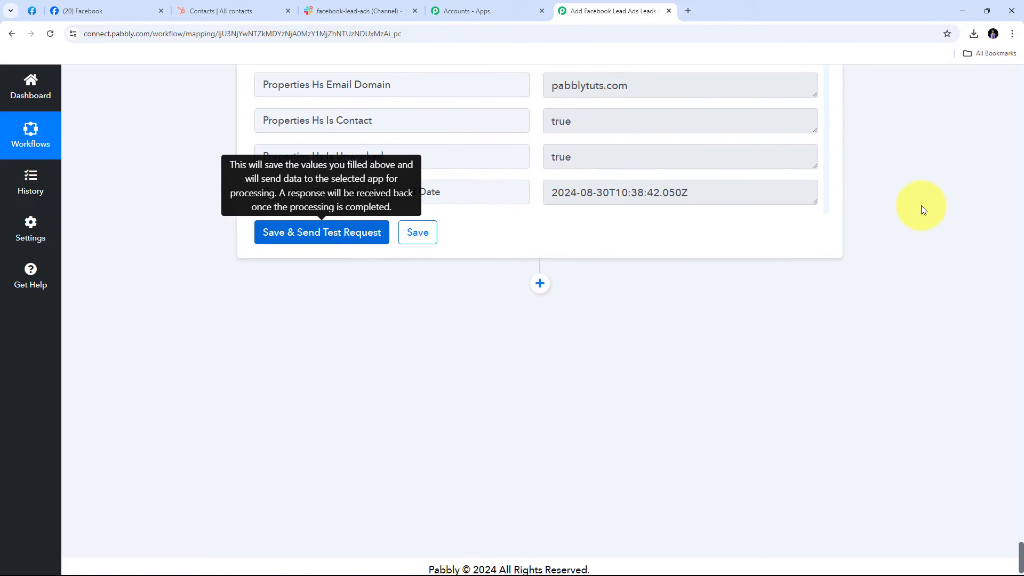
{"action": "left_click", "coordinate": [540, 276]}
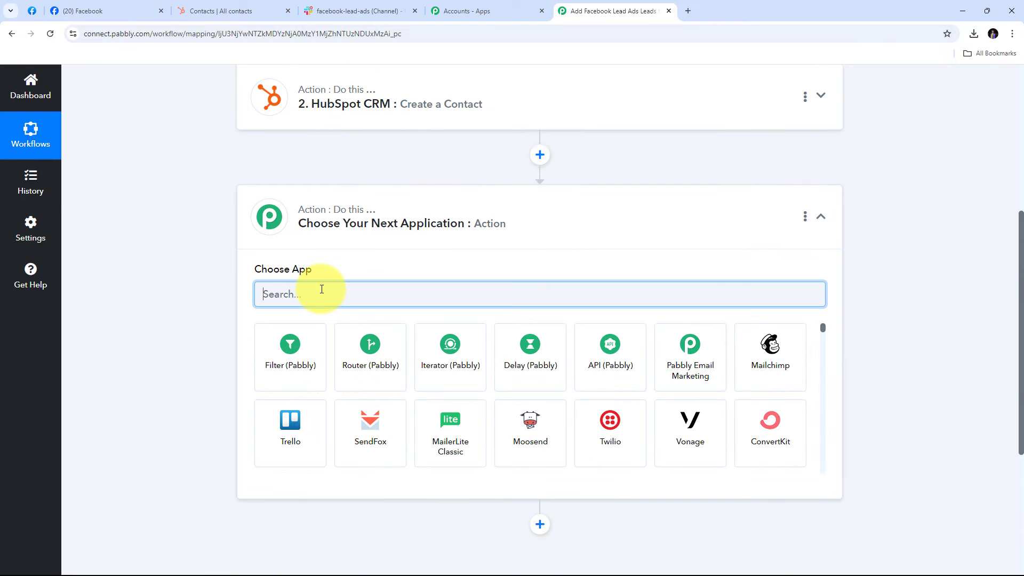
{"action": "type", "text": "Slack"}
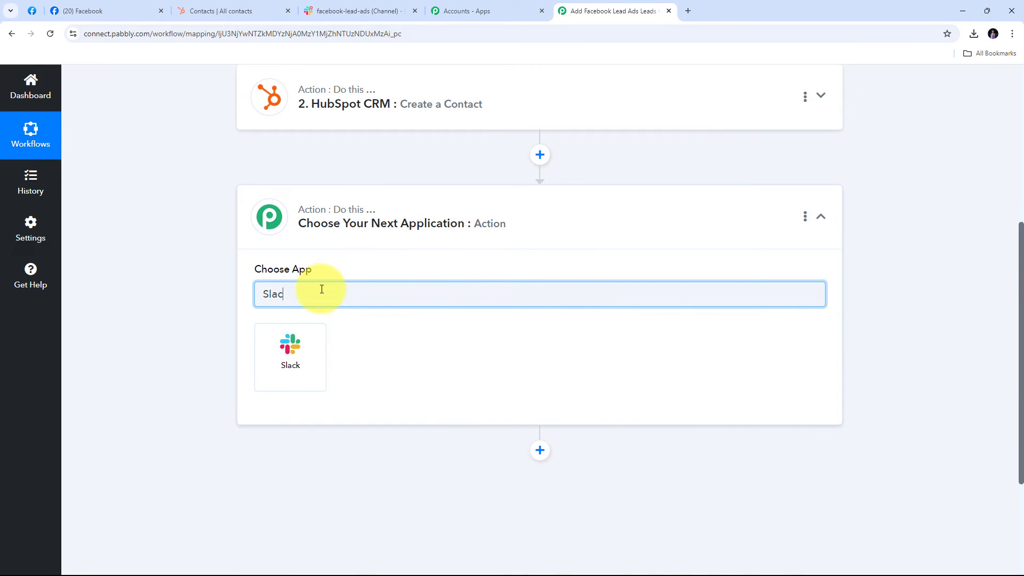
{"action": "left_click", "coordinate": [299, 362]}
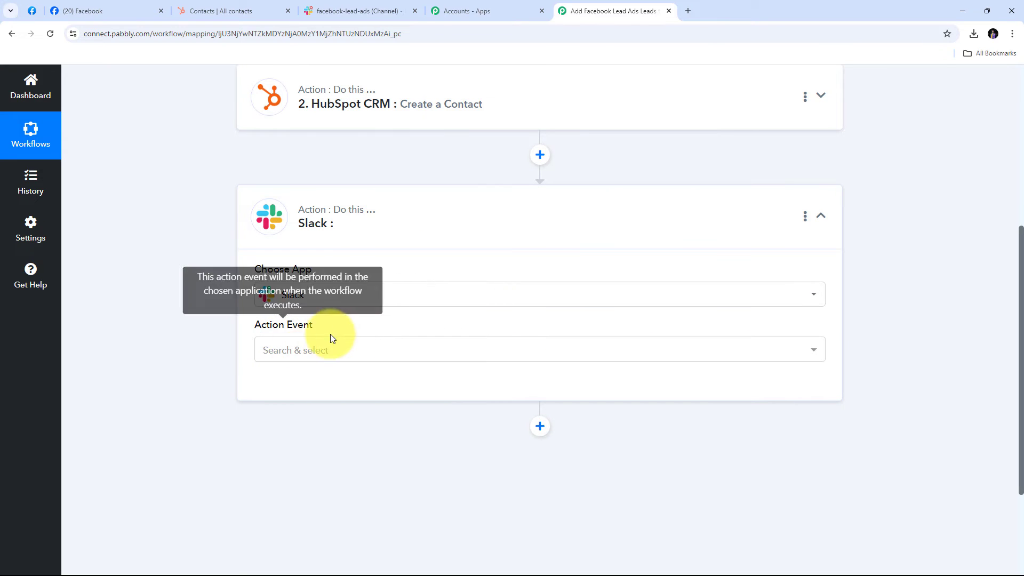
{"action": "left_click", "coordinate": [650, 352]}
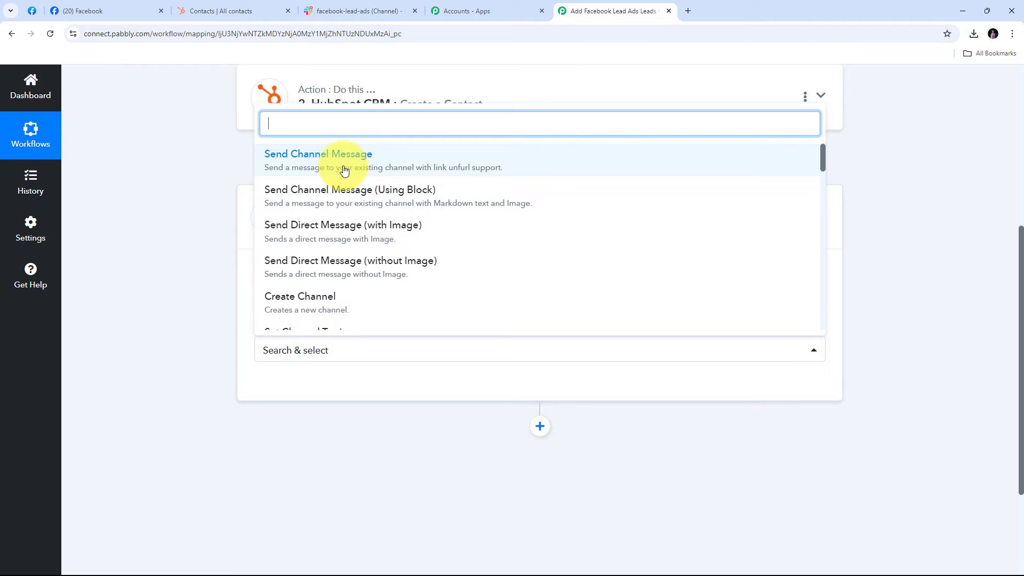
{"action": "left_click", "coordinate": [373, 170]}
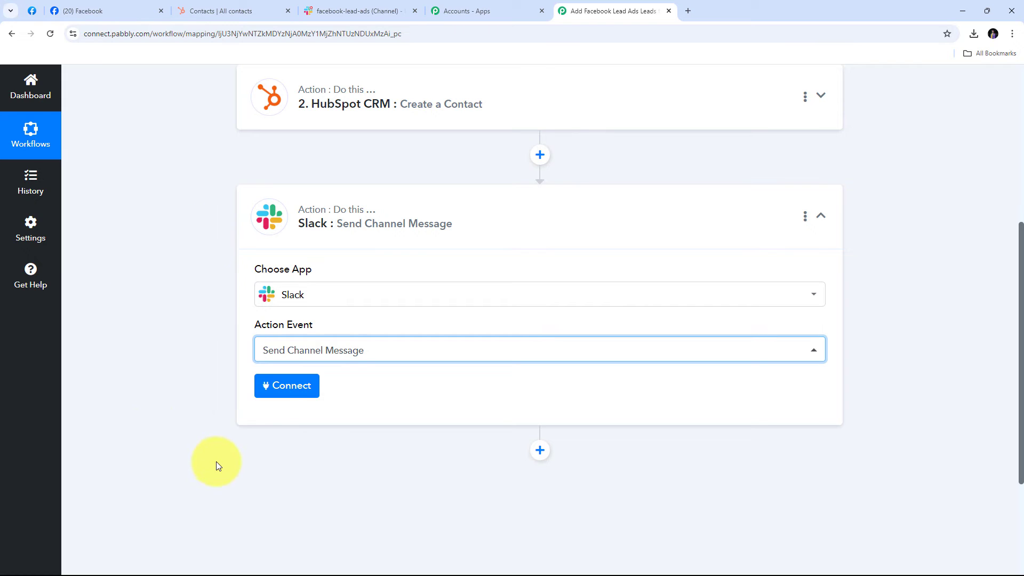
Create a new Slack connection with token type 'User'.
{"action": "left_click", "coordinate": [290, 394]}
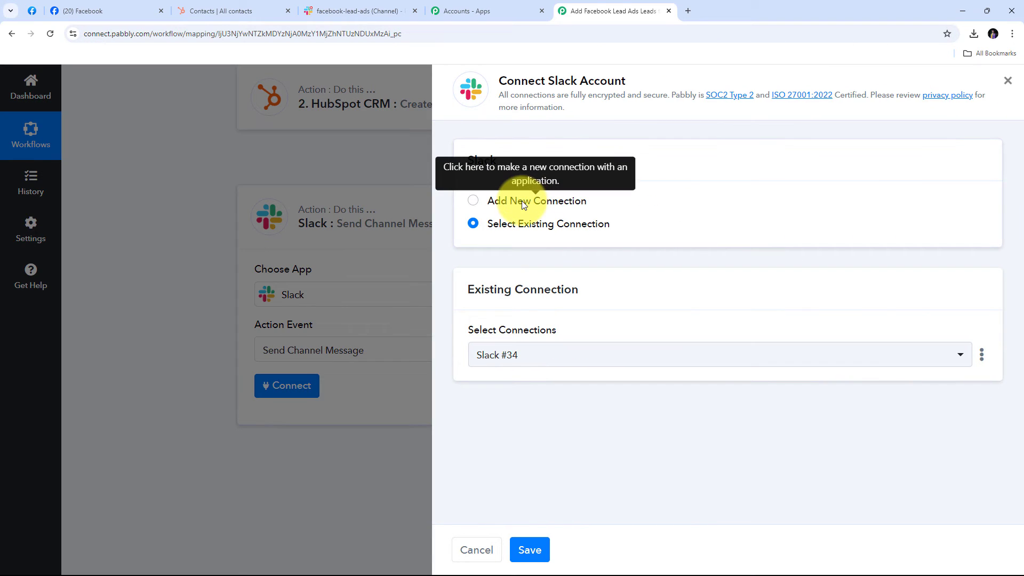
{"action": "left_click", "coordinate": [521, 201]}
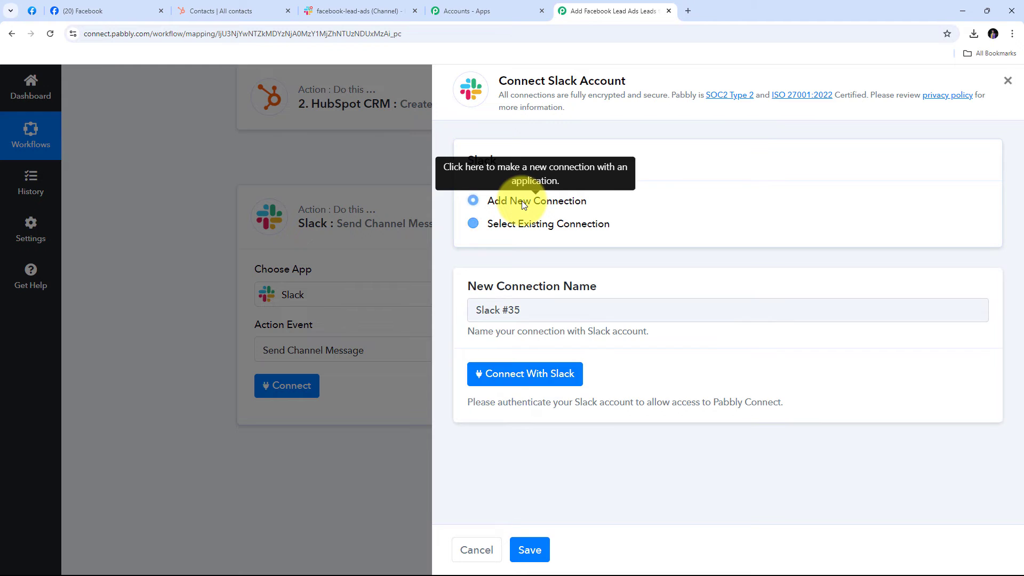
{"action": "left_click", "coordinate": [522, 375]}
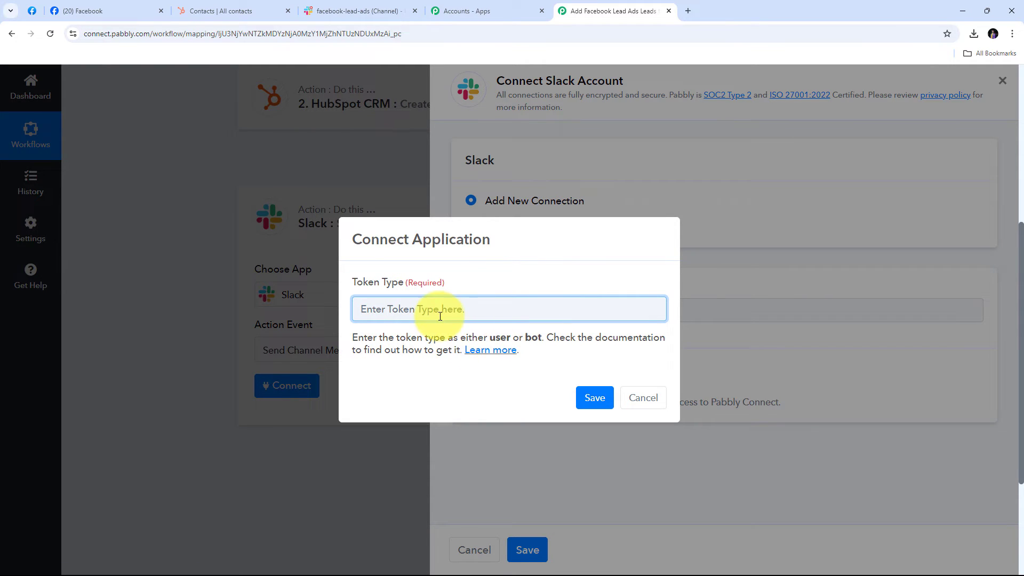
{"action": "type", "text": "User"}
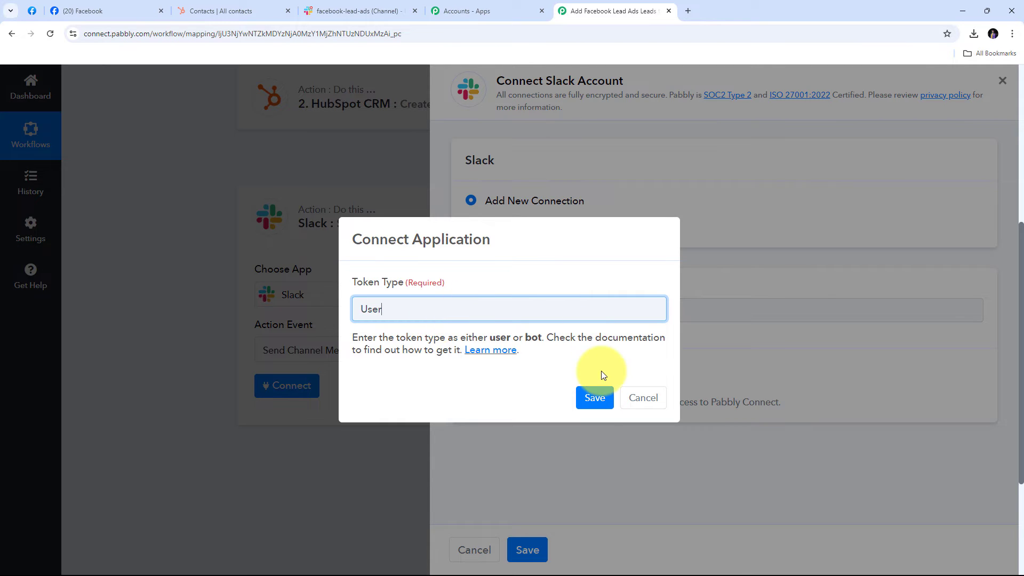
{"action": "left_click", "coordinate": [596, 399]}
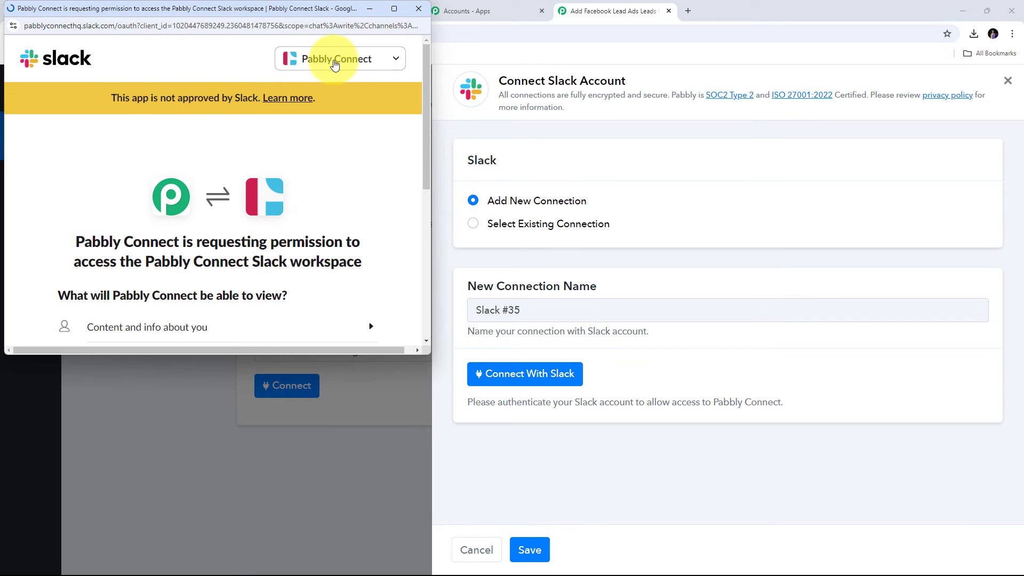
Allow Pabbly Connect access to the Slack workspace and view the facebook-lead-ads channel.
{"action": "left_click", "coordinate": [356, 62]}
{"action": "left_click", "coordinate": [357, 61]}
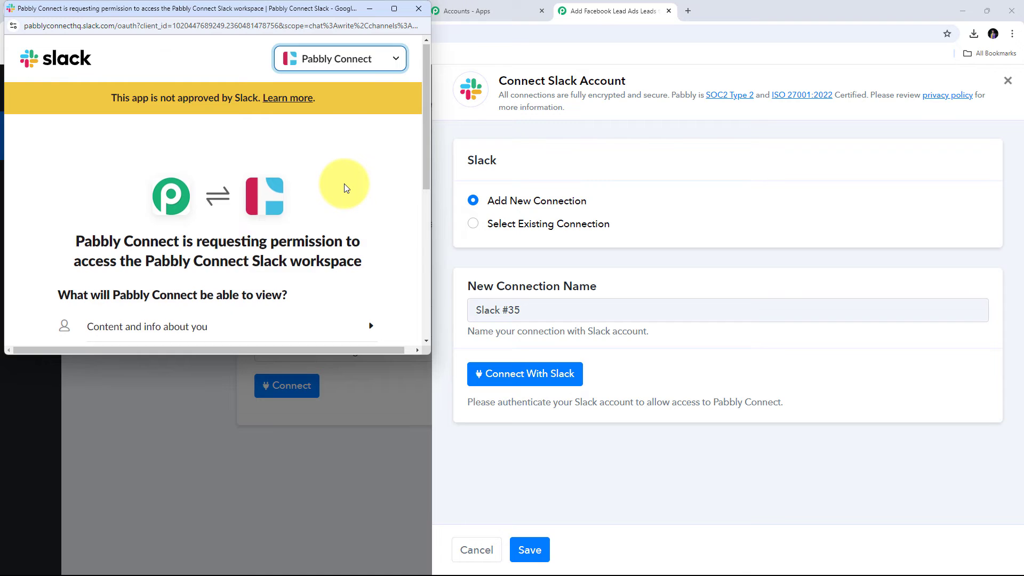
{"action": "scroll", "coordinate": [344, 183], "scroll_direction": "down", "scroll_amount": 5}
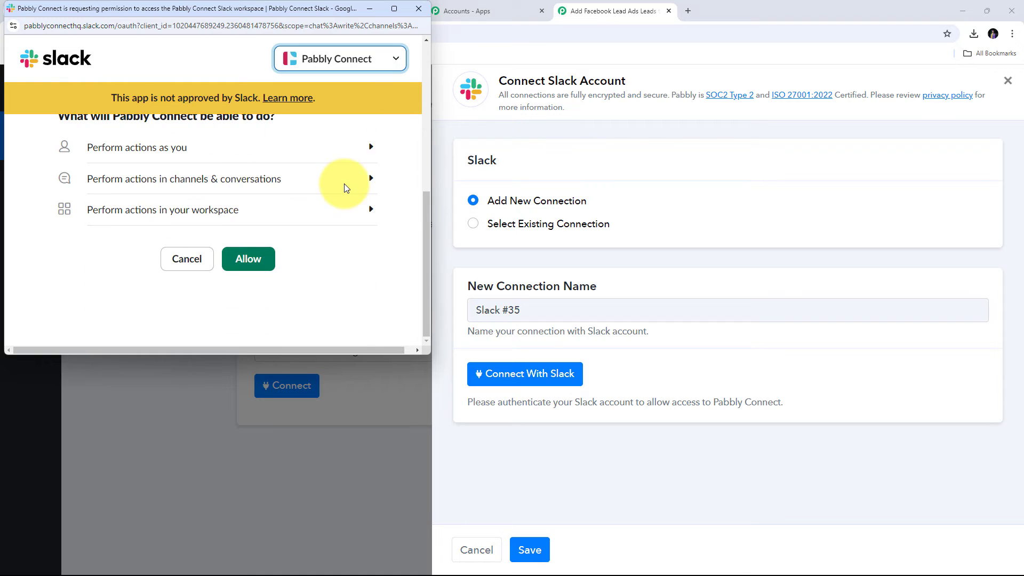
{"action": "left_click", "coordinate": [251, 260]}
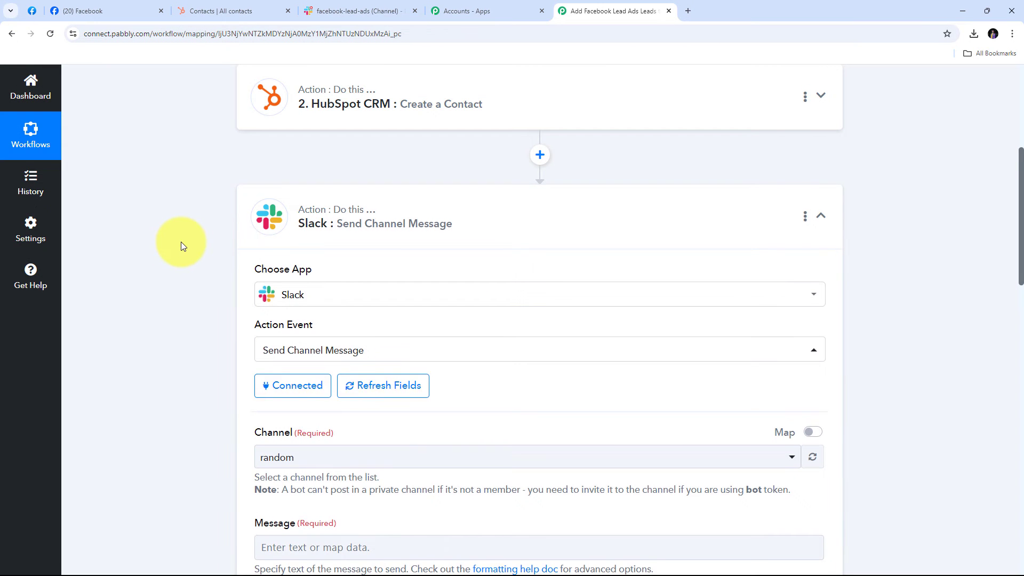
{"action": "scroll", "coordinate": [181, 242], "scroll_direction": "down", "scroll_amount": 3}
{"action": "scroll", "coordinate": [431, 212], "scroll_direction": "up", "scroll_amount": 1}
{"action": "scroll", "coordinate": [468, 210], "scroll_direction": "down", "scroll_amount": 2}
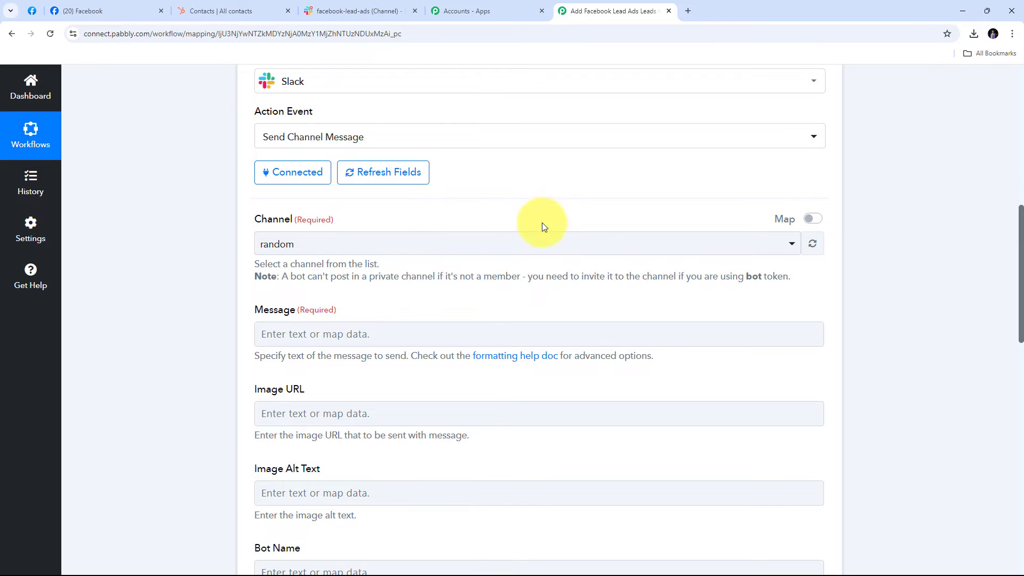
{"action": "left_click", "coordinate": [347, 11]}
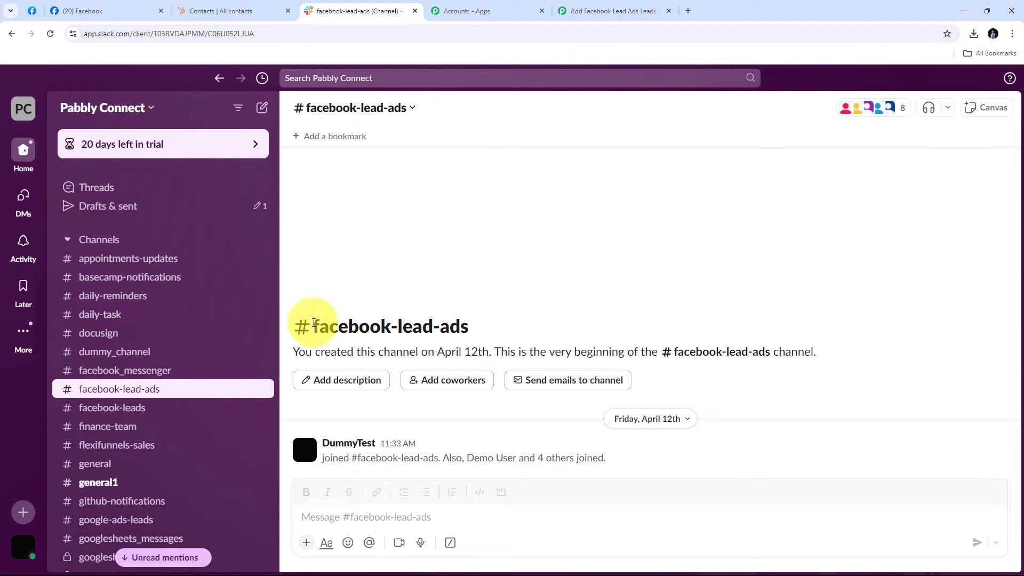
Select the 'facebook-lead-ads' channel name in Slack and return to the Slack step's channel list.
{"action": "left_click_drag", "start_coordinate": [313, 326], "coordinate": [492, 320]}
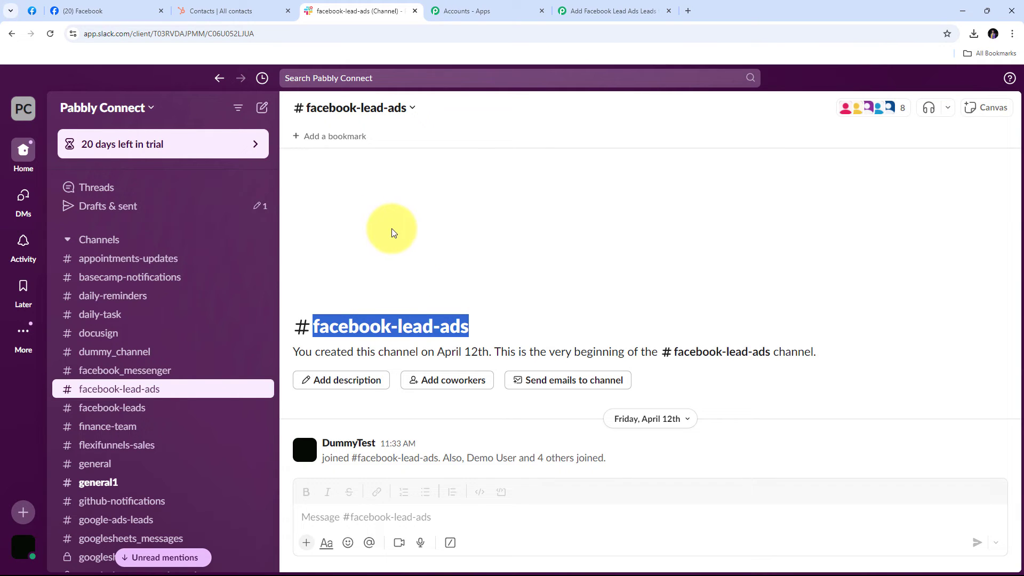
{"action": "left_click", "coordinate": [590, 7]}
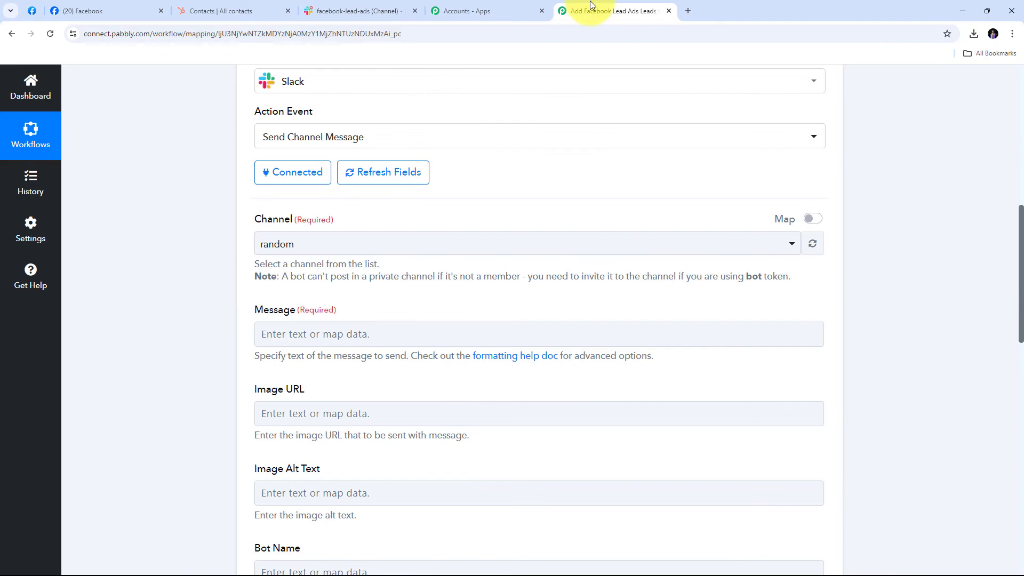
{"action": "left_click", "coordinate": [617, 251]}
Search 'facebook' in the Channel list and select facebook-lead-ads.
{"action": "scroll", "coordinate": [555, 352], "scroll_direction": "down", "scroll_amount": 4}
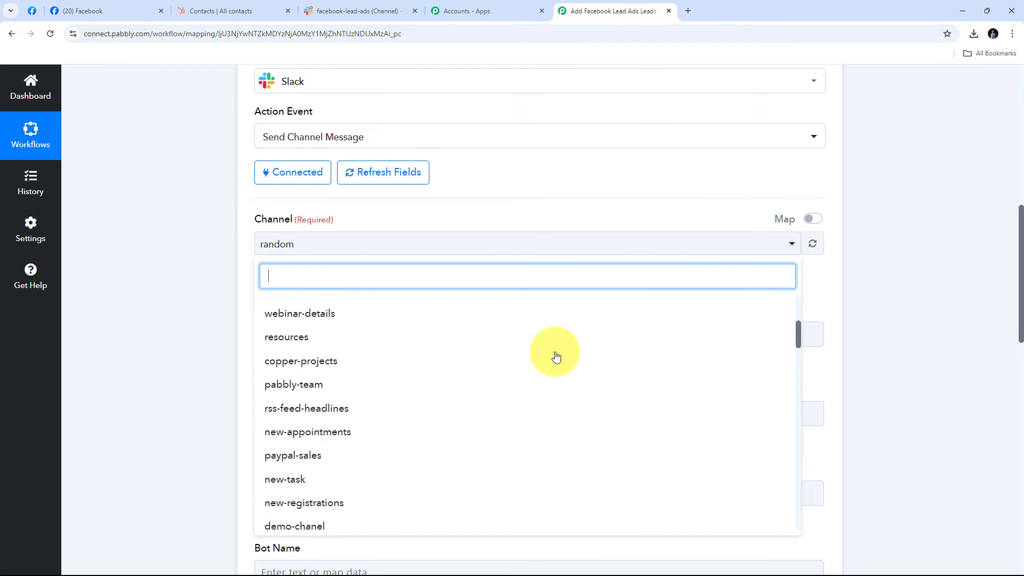
{"action": "scroll", "coordinate": [555, 356], "scroll_direction": "down", "scroll_amount": 3}
{"action": "scroll", "coordinate": [555, 354], "scroll_direction": "up", "scroll_amount": 7}
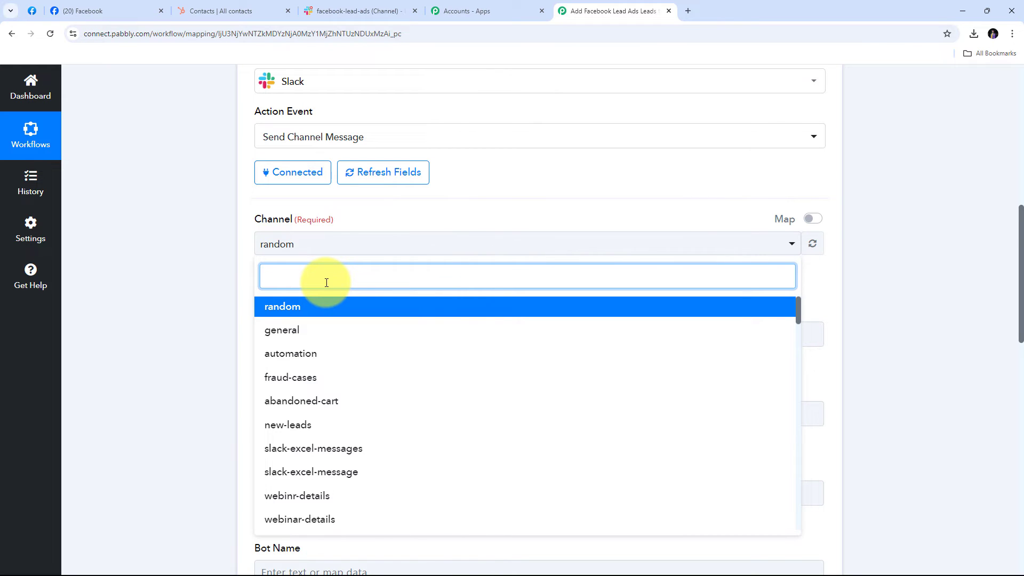
{"action": "type", "text": "faceboo"}
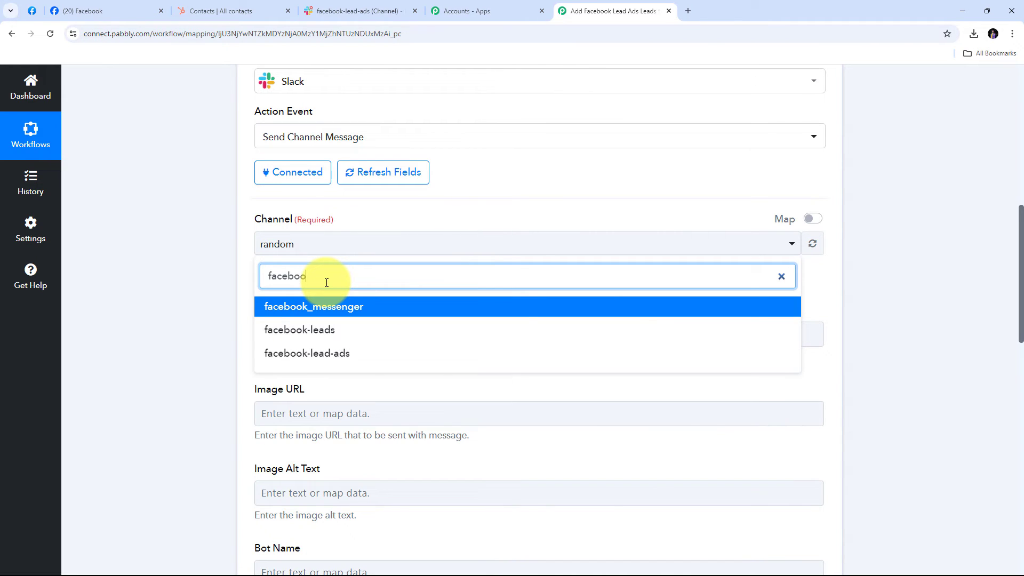
{"action": "type", "text": "k"}
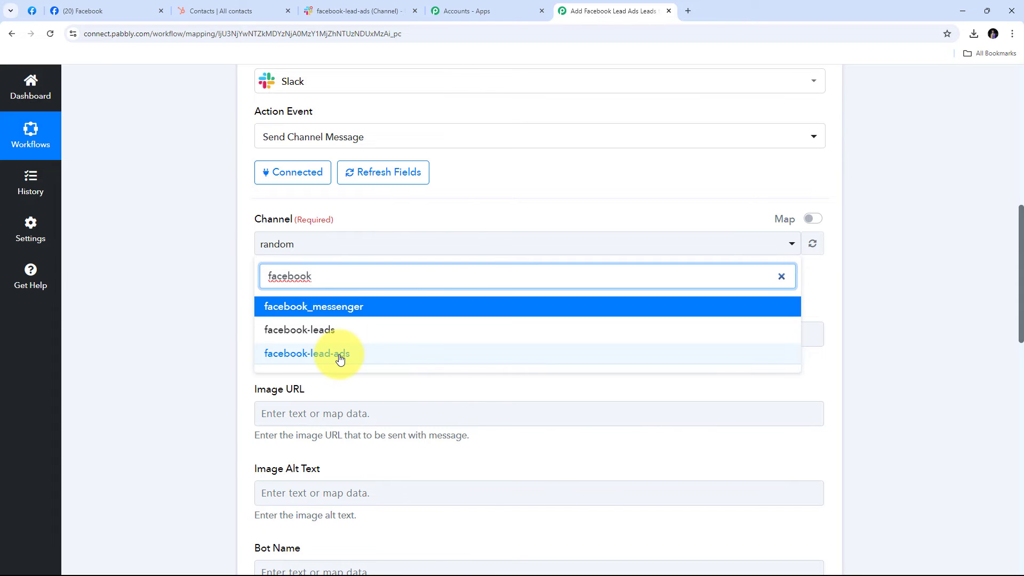
{"action": "left_click", "coordinate": [339, 358]}
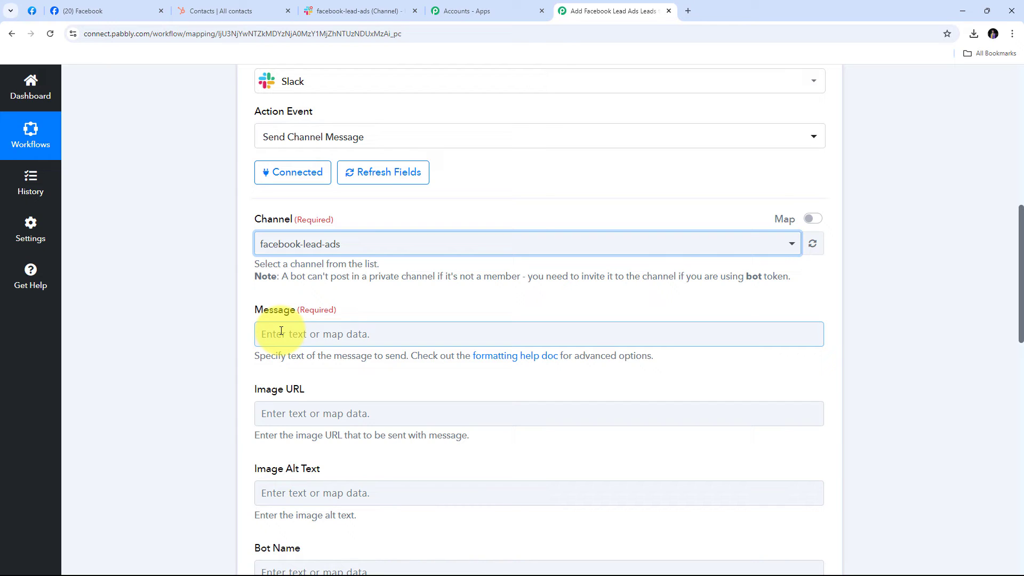
Paste the New Lead Alert text into Message and insert the lead's first and last name after Name.
{"action": "left_click", "coordinate": [334, 338]}
{"action": "type", "text": ":tada: New Lead Alert! - Name: - Email: - Phone:  Please follow up promptly!"}
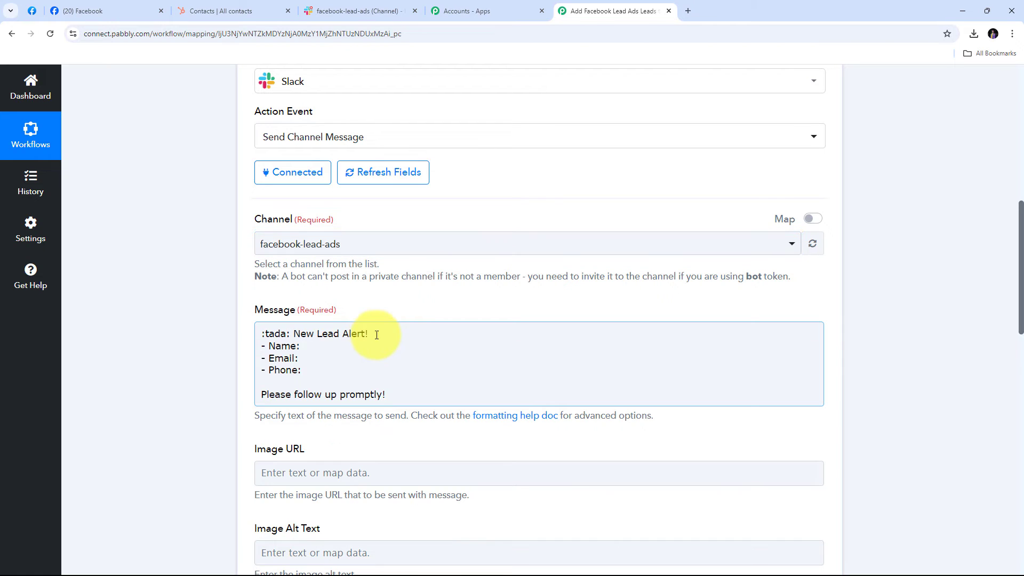
{"action": "left_click_drag", "start_coordinate": [282, 338], "coordinate": [260, 338]}
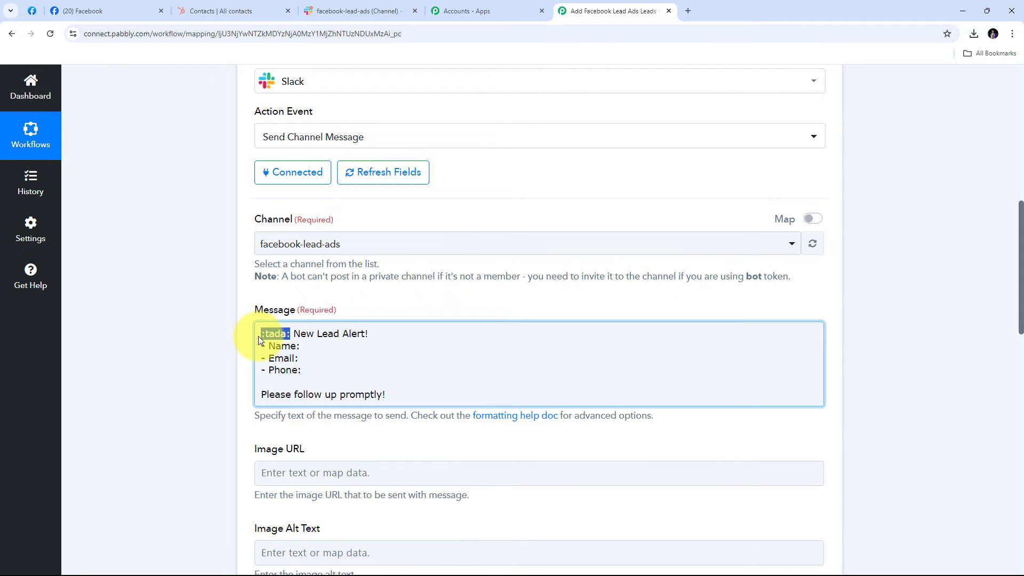
{"action": "left_click", "coordinate": [328, 348]}
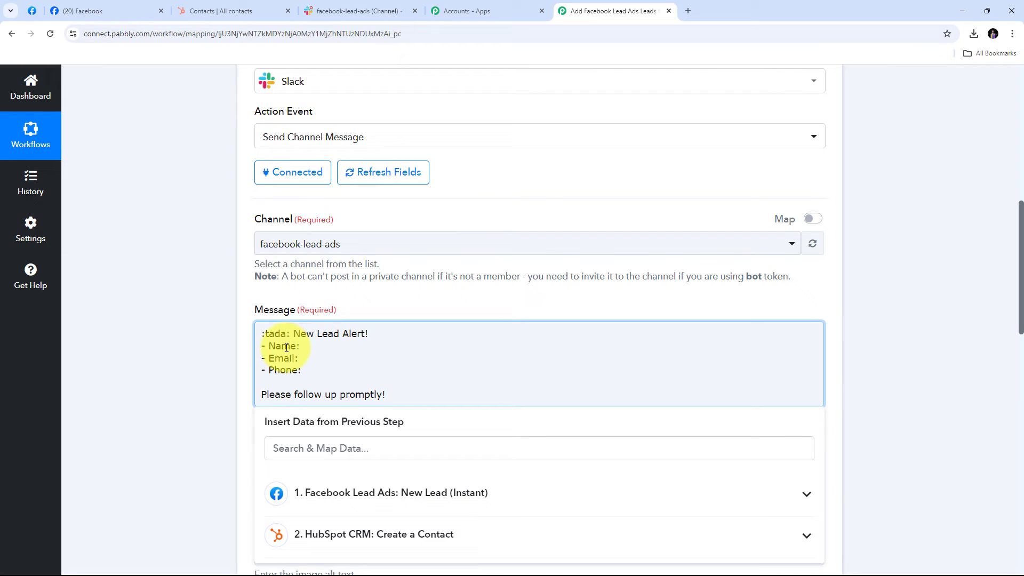
{"action": "left_click", "coordinate": [286, 370]}
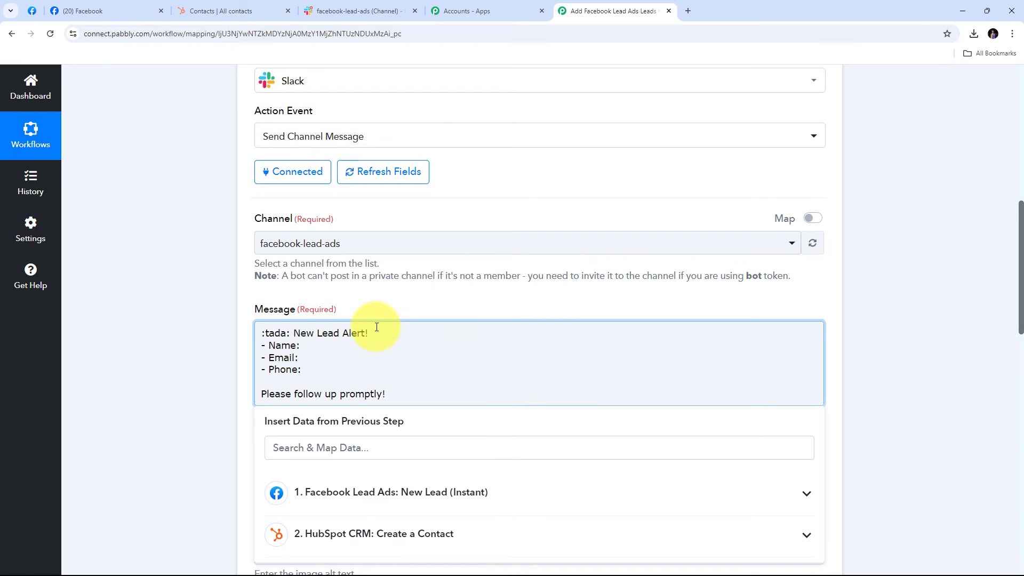
{"action": "scroll", "coordinate": [362, 341], "scroll_direction": "down", "scroll_amount": 1}
{"action": "left_click", "coordinate": [383, 441]}
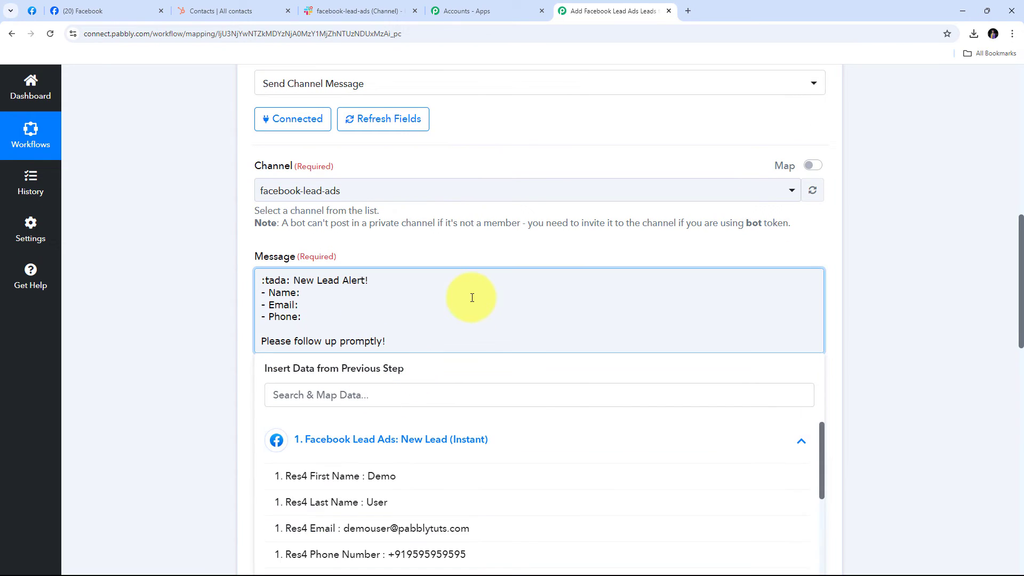
{"action": "scroll", "coordinate": [471, 297], "scroll_direction": "down", "scroll_amount": 2}
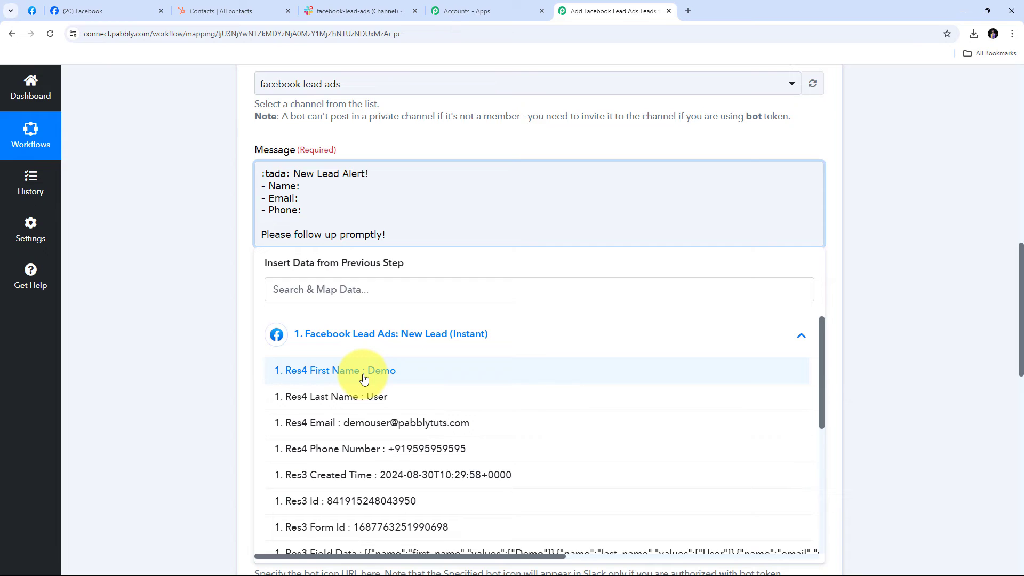
{"action": "left_click", "coordinate": [364, 378]}
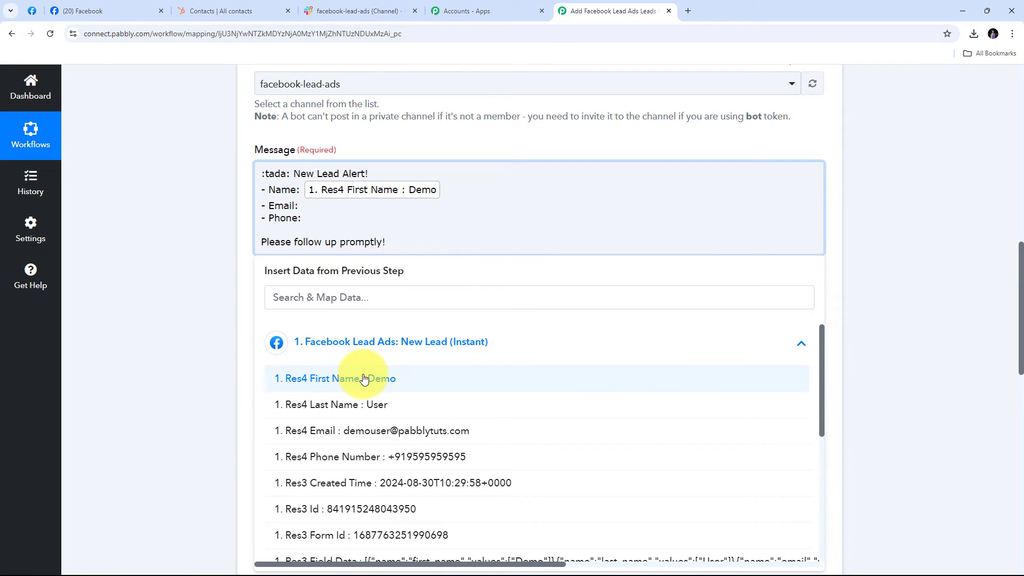
{"action": "left_click", "coordinate": [362, 405]}
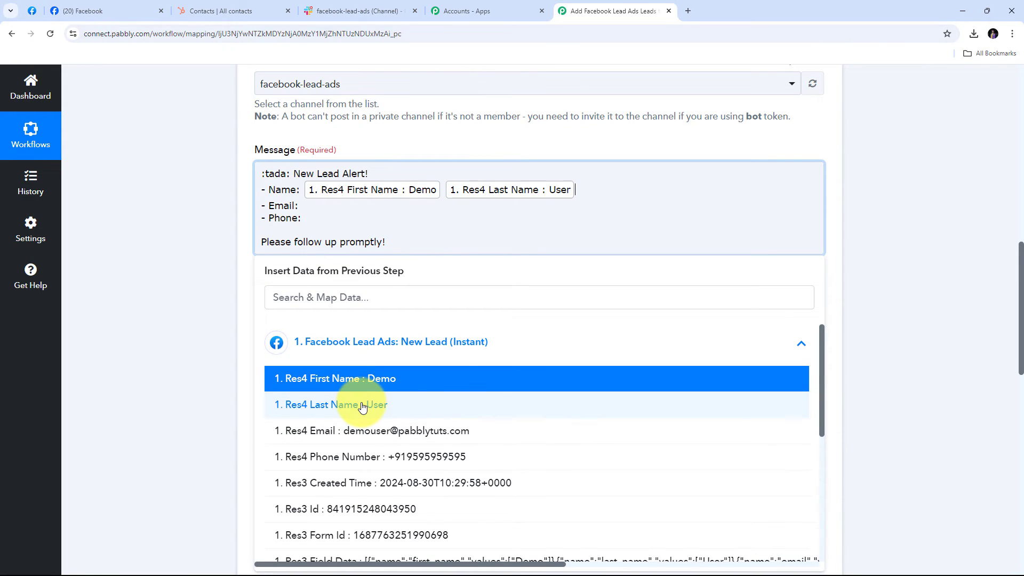
Insert the lead's Res4 Email and Phone Number after the Email and Phone labels.
{"action": "left_click", "coordinate": [299, 206]}
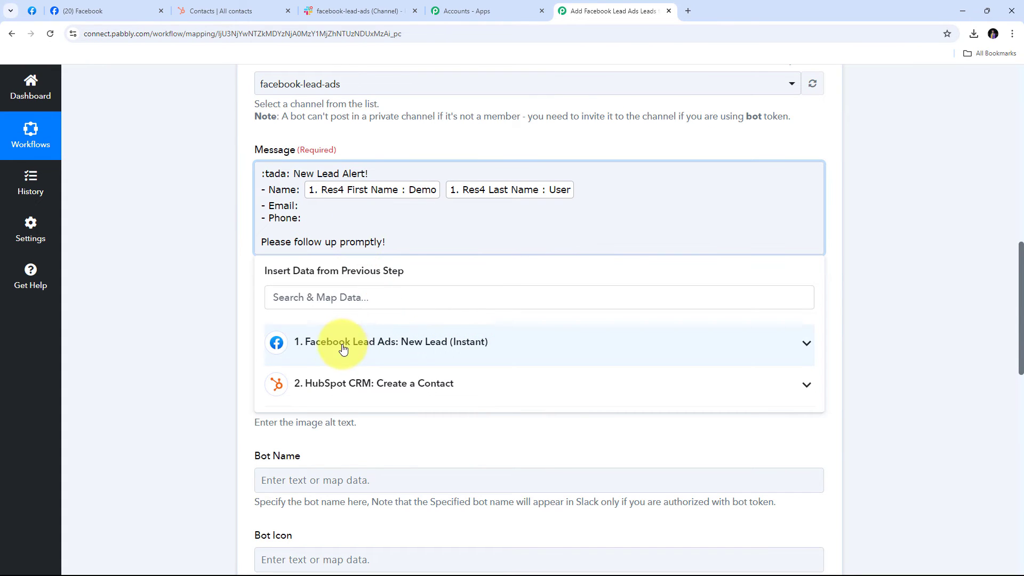
{"action": "left_click", "coordinate": [366, 349]}
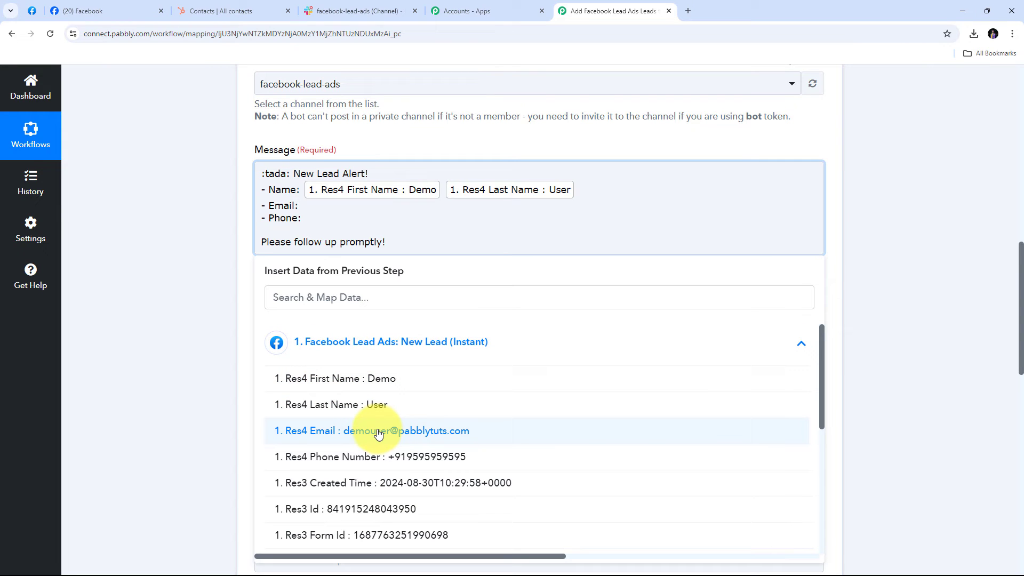
{"action": "left_click", "coordinate": [410, 436]}
{"action": "left_click", "coordinate": [299, 223]}
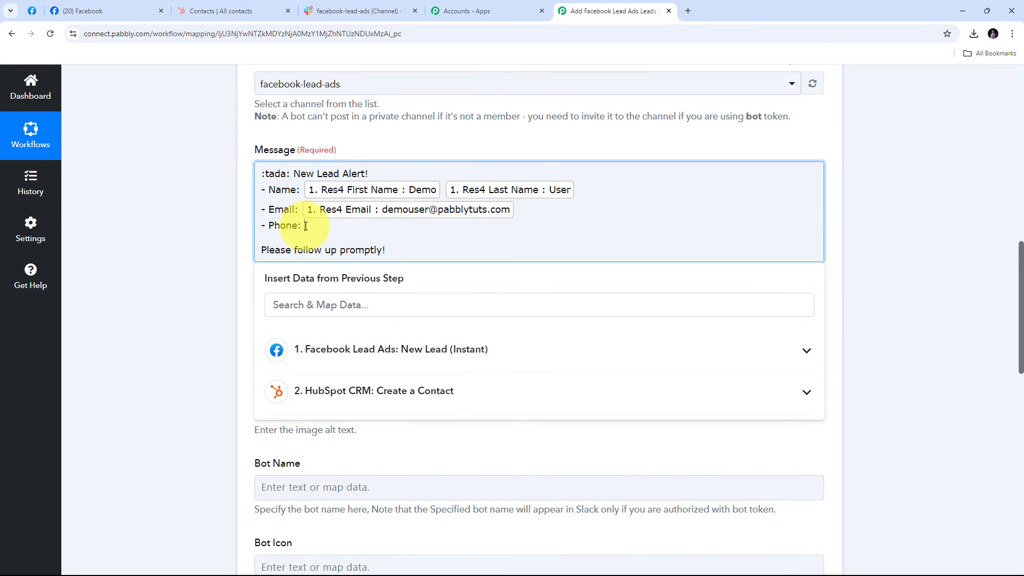
{"action": "left_click", "coordinate": [352, 352]}
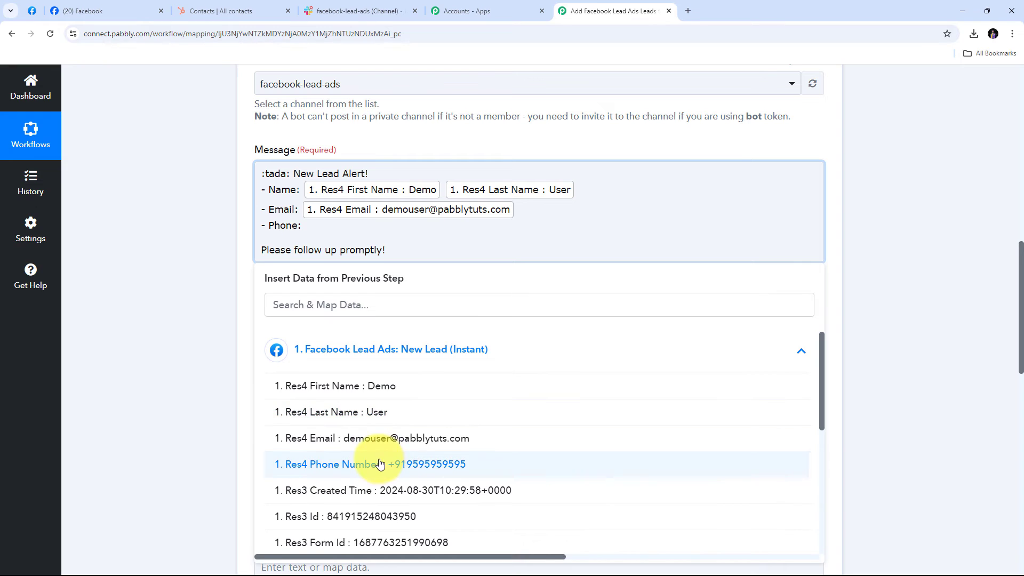
{"action": "left_click", "coordinate": [384, 459]}
{"action": "left_click", "coordinate": [152, 141]}
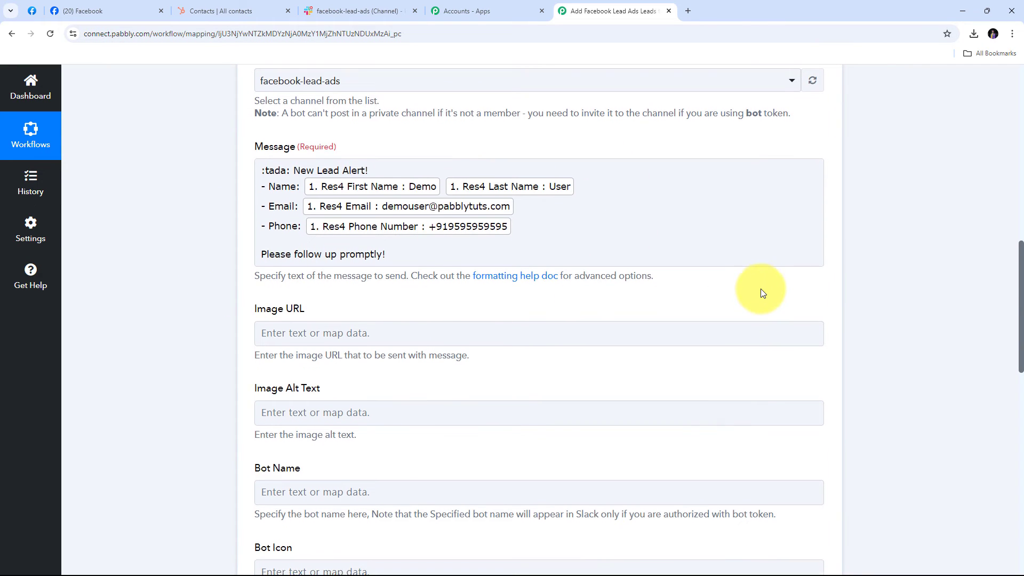
{"action": "scroll", "coordinate": [761, 284], "scroll_direction": "down", "scroll_amount": 12}
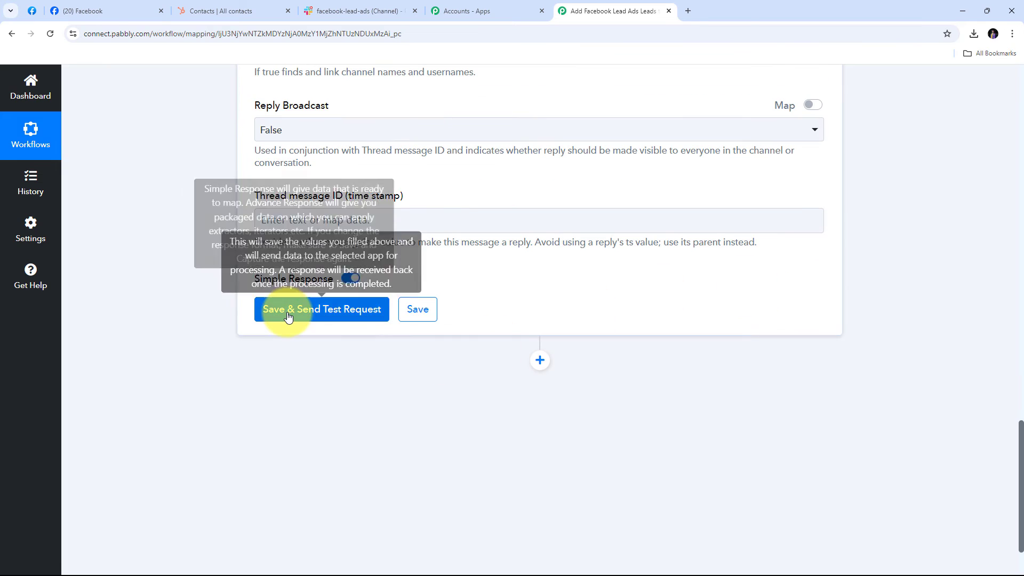
{"action": "left_click", "coordinate": [314, 315]}
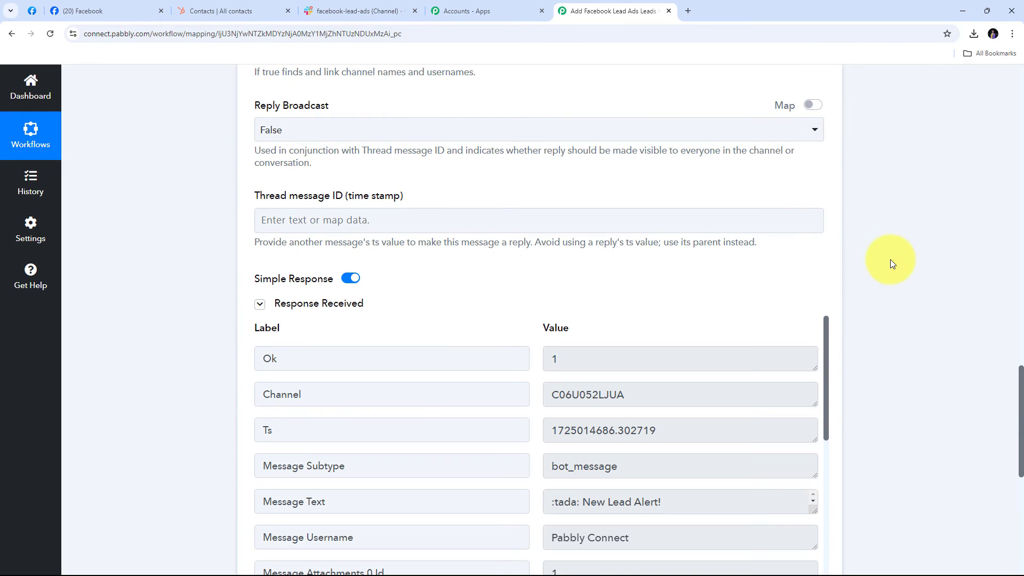
{"action": "scroll", "coordinate": [891, 259], "scroll_direction": "down", "scroll_amount": 2}
{"action": "scroll", "coordinate": [630, 313], "scroll_direction": "down", "scroll_amount": 2}
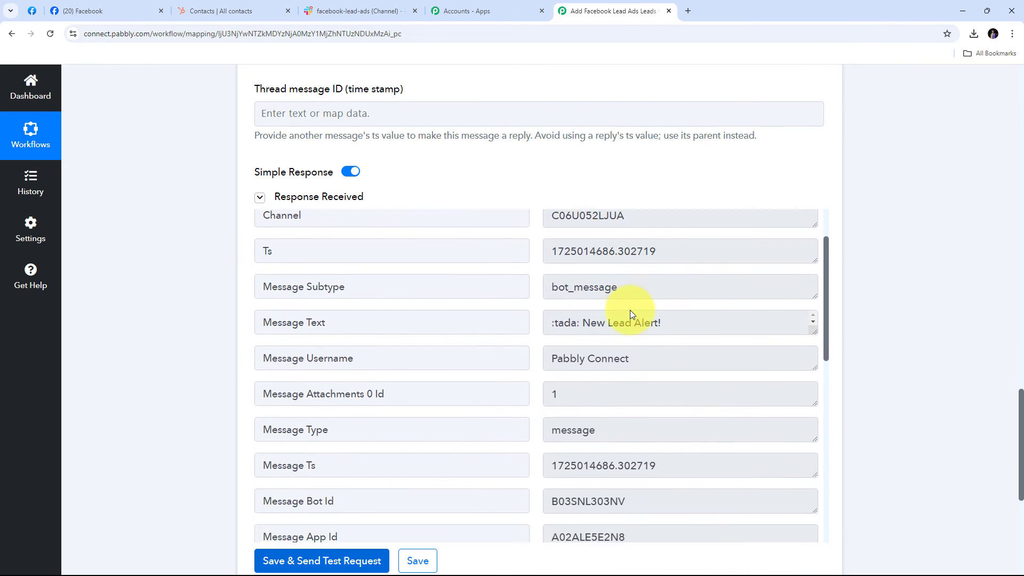
{"action": "scroll", "coordinate": [630, 313], "scroll_direction": "up", "scroll_amount": 2}
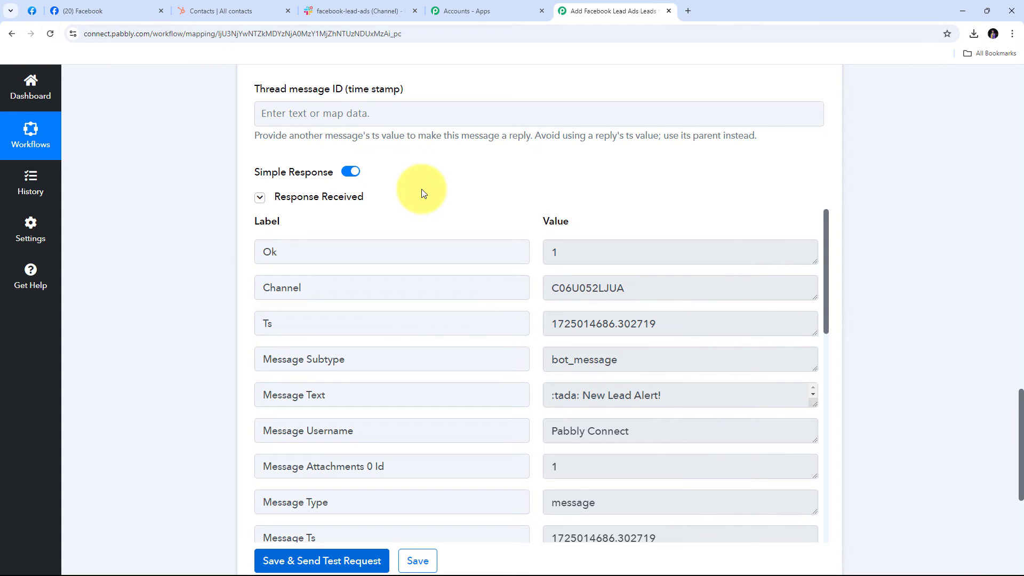
In #facebook-lead-ads, highlight the New Lead Alert's heading, lead name and phone number lines.
{"action": "left_click", "coordinate": [349, 15]}
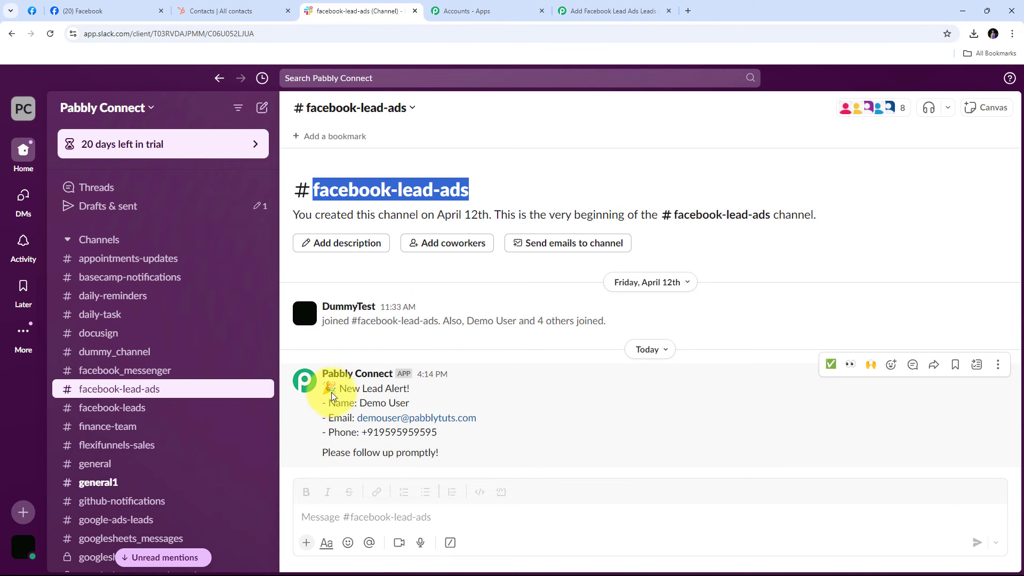
{"action": "left_click_drag", "start_coordinate": [337, 389], "coordinate": [539, 400]}
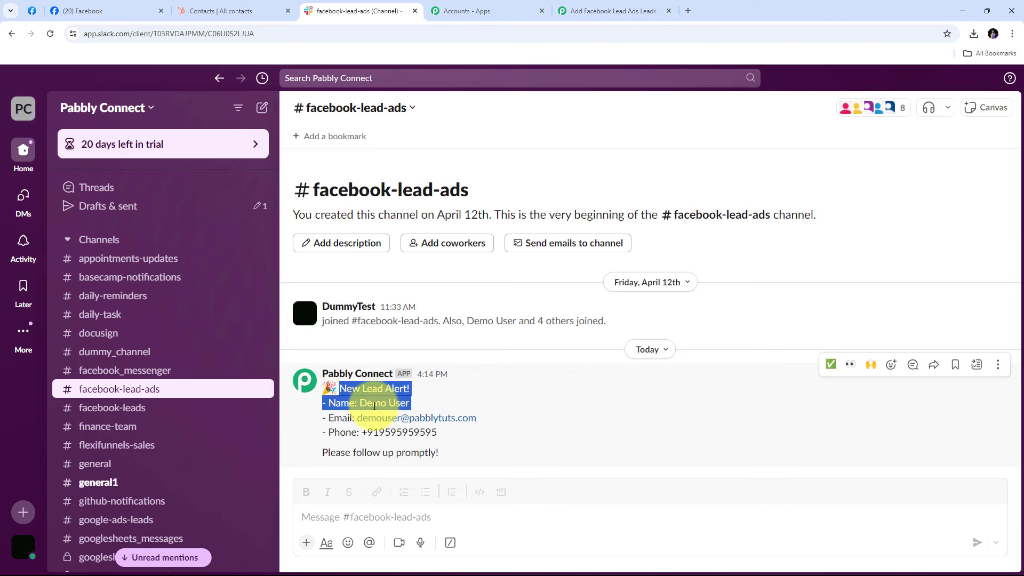
{"action": "left_click", "coordinate": [369, 406]}
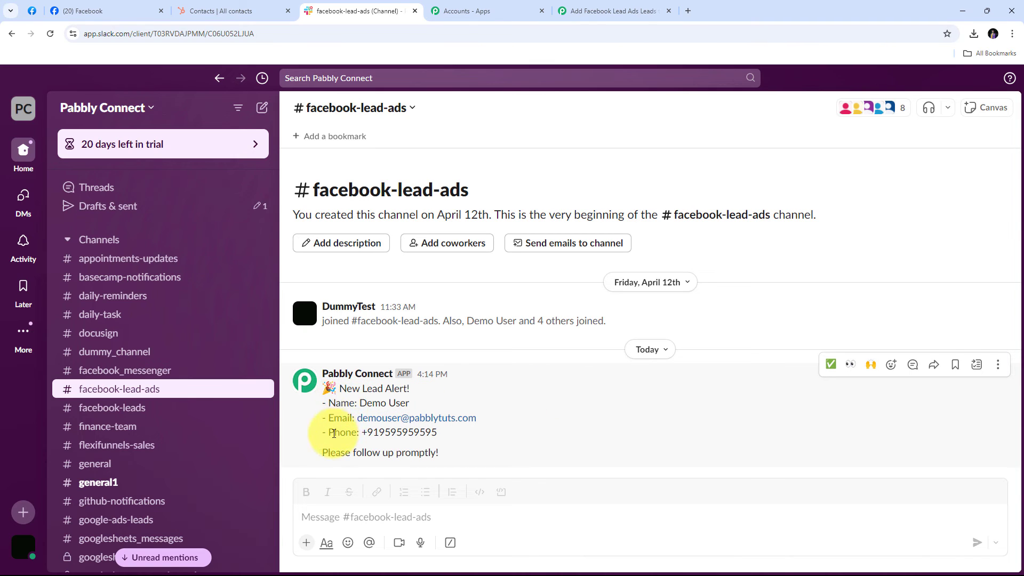
{"action": "left_click_drag", "start_coordinate": [360, 403], "coordinate": [410, 404]}
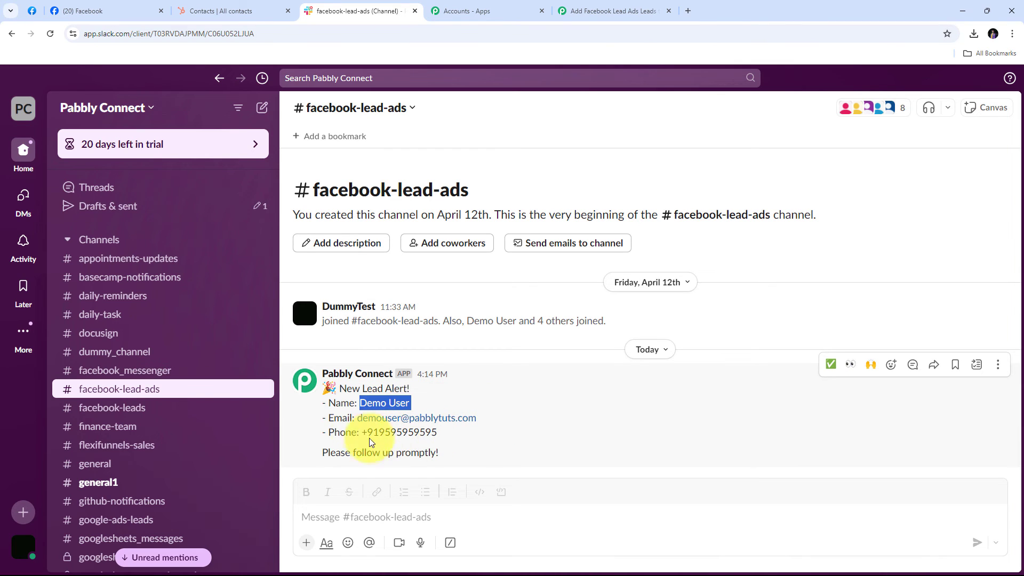
{"action": "left_click_drag", "start_coordinate": [360, 433], "coordinate": [450, 430]}
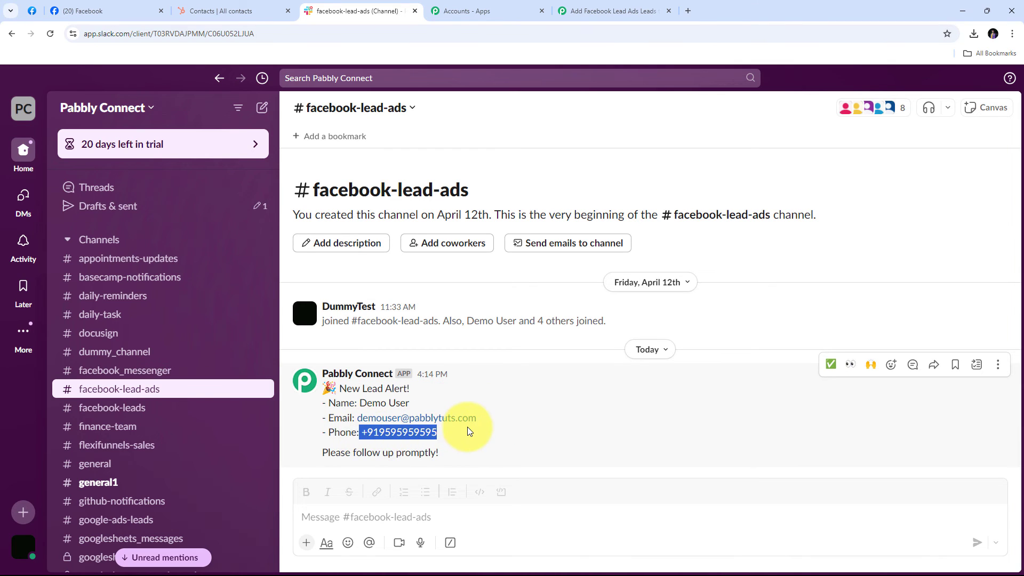
{"action": "left_click", "coordinate": [516, 427]}
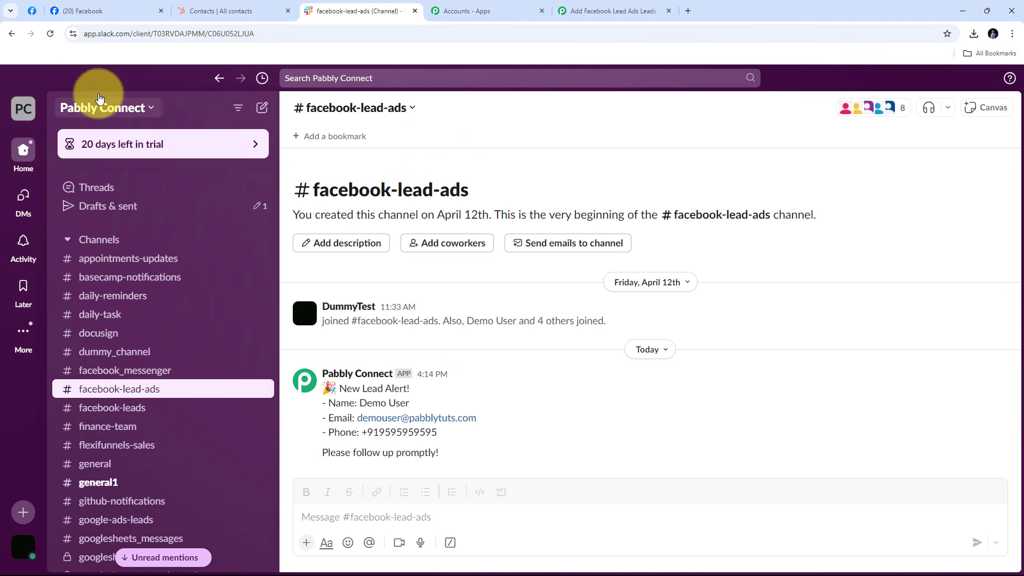
{"action": "left_click", "coordinate": [33, 15]}
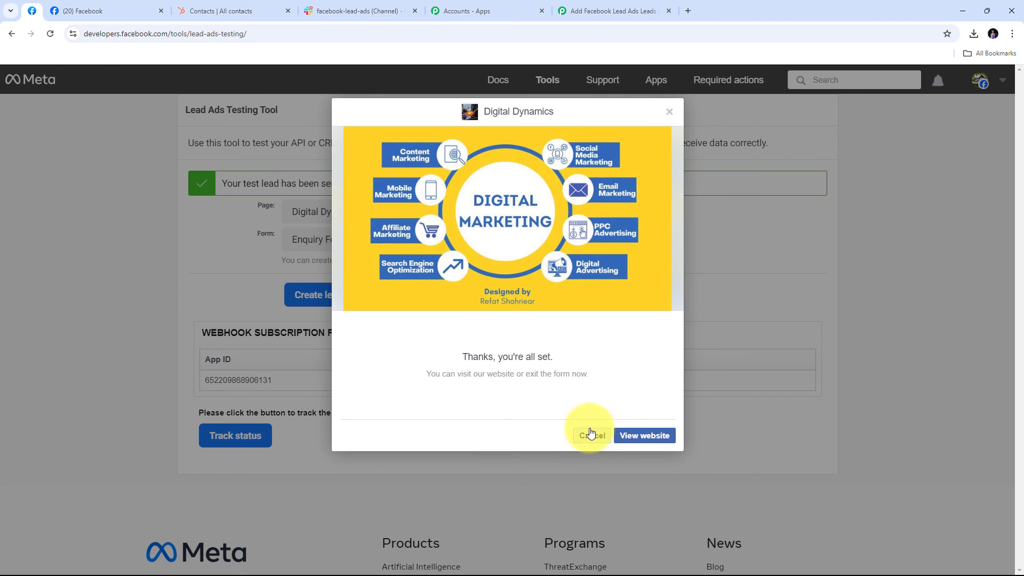
Close the form preview, delete the existing test lead and bring up the Enquiry Form.
{"action": "left_click", "coordinate": [670, 110]}
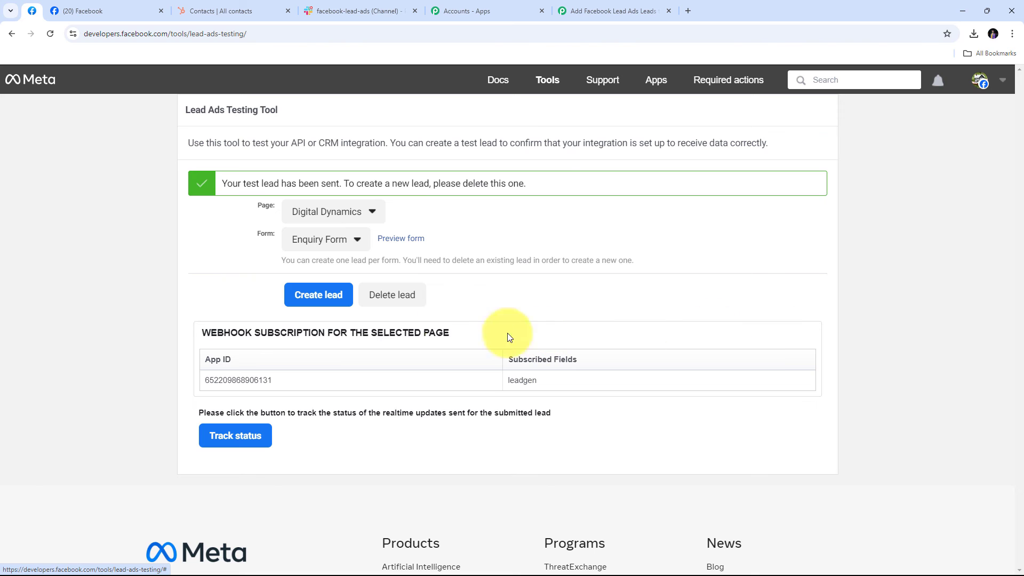
{"action": "left_click", "coordinate": [389, 297]}
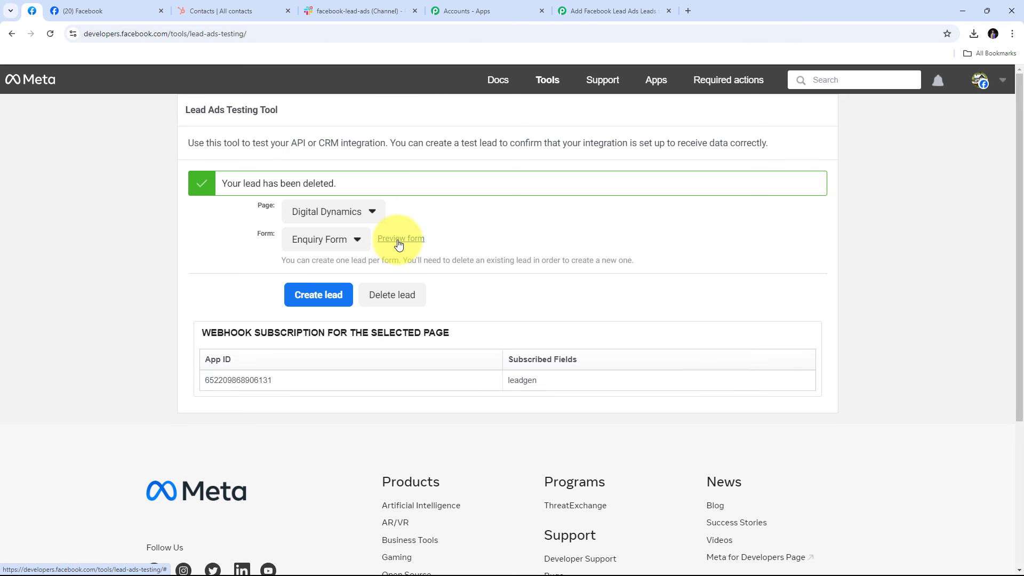
{"action": "left_click", "coordinate": [399, 244]}
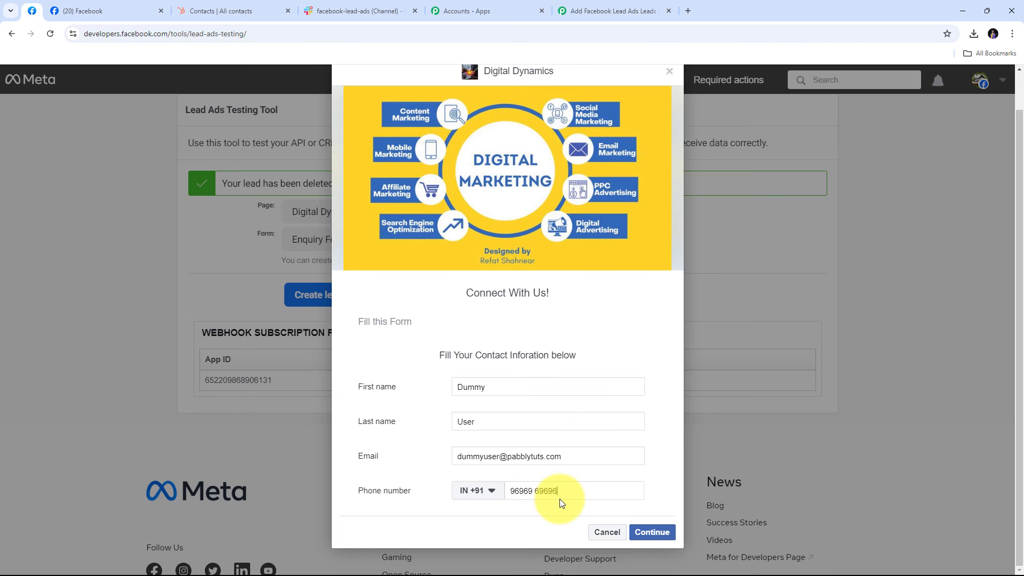
Submit the filled test lead, then confirm it reached HubSpot Contacts and the Slack channel.
{"action": "left_click", "coordinate": [651, 532]}
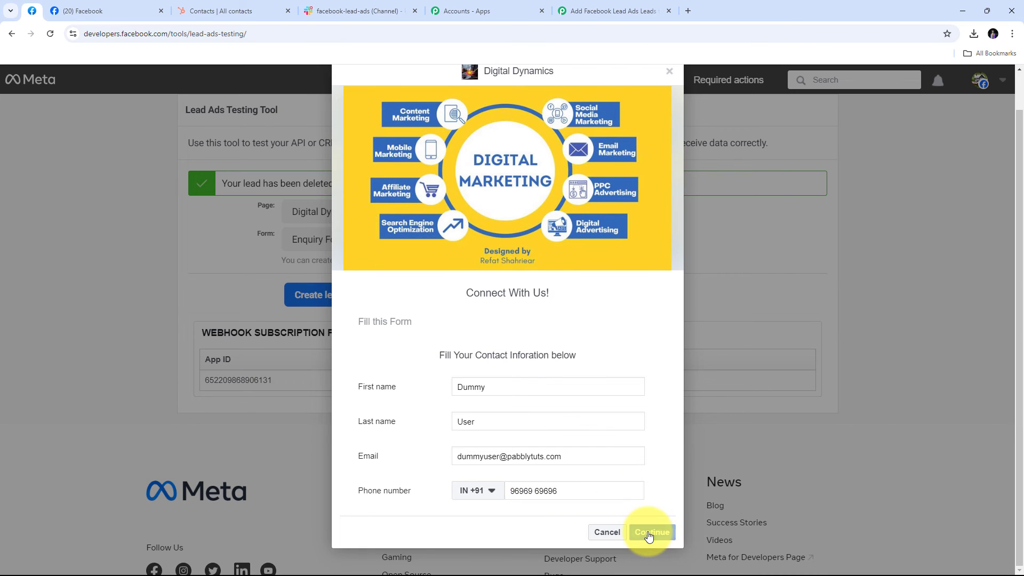
{"action": "left_click", "coordinate": [658, 427]}
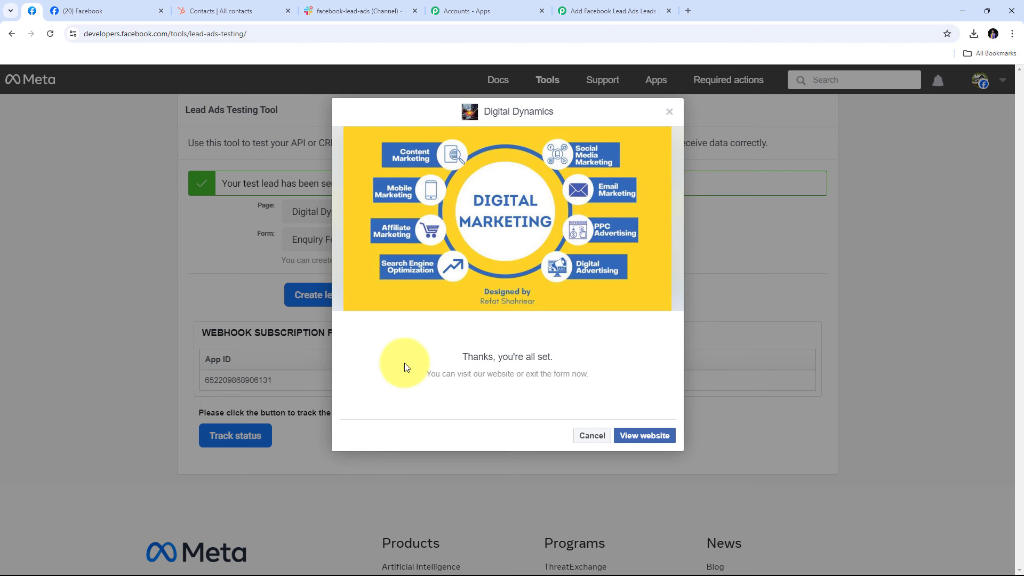
{"action": "left_click", "coordinate": [219, 11]}
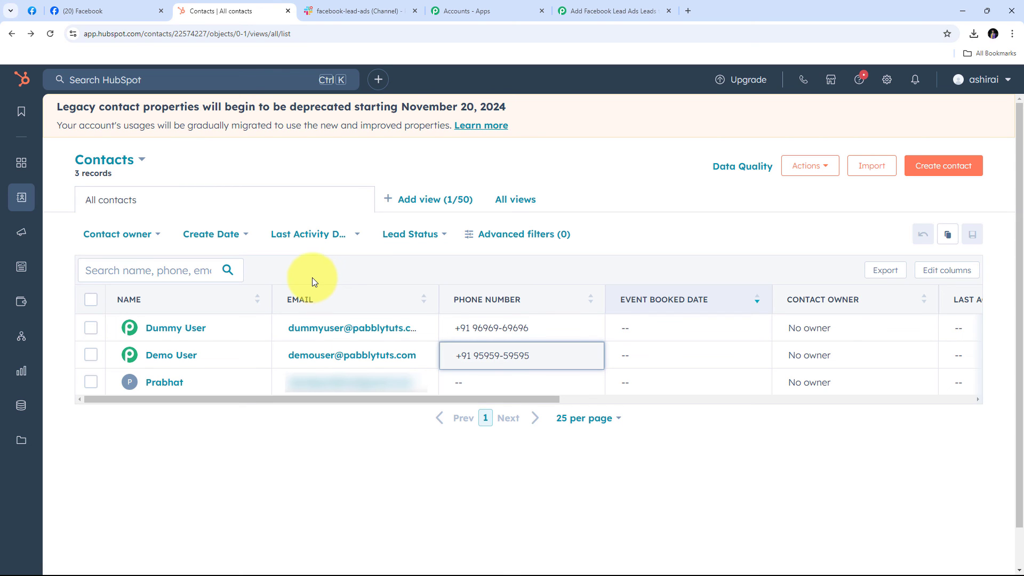
{"action": "left_click", "coordinate": [366, 11]}
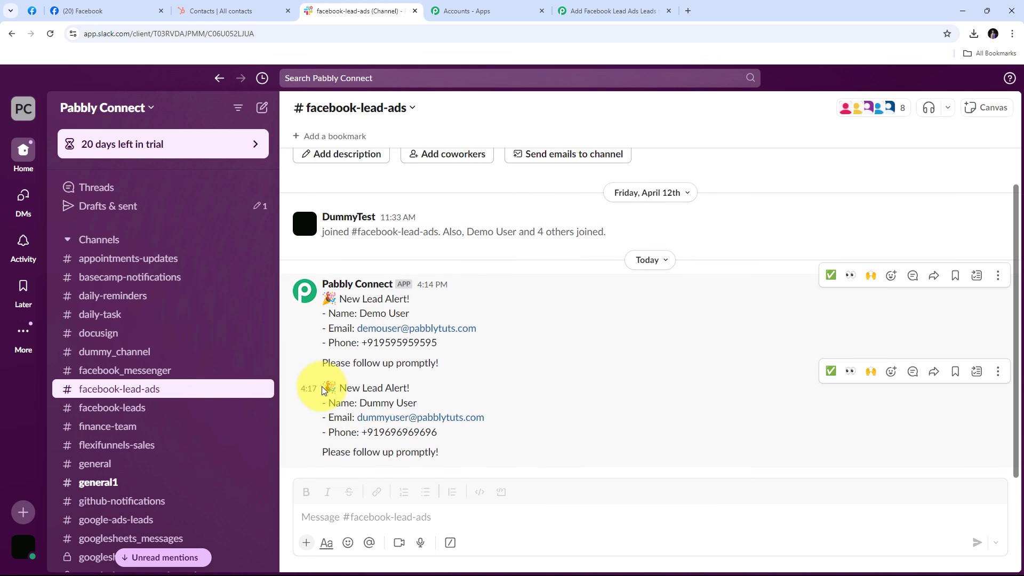
{"action": "left_click_drag", "start_coordinate": [323, 391], "coordinate": [512, 464]}
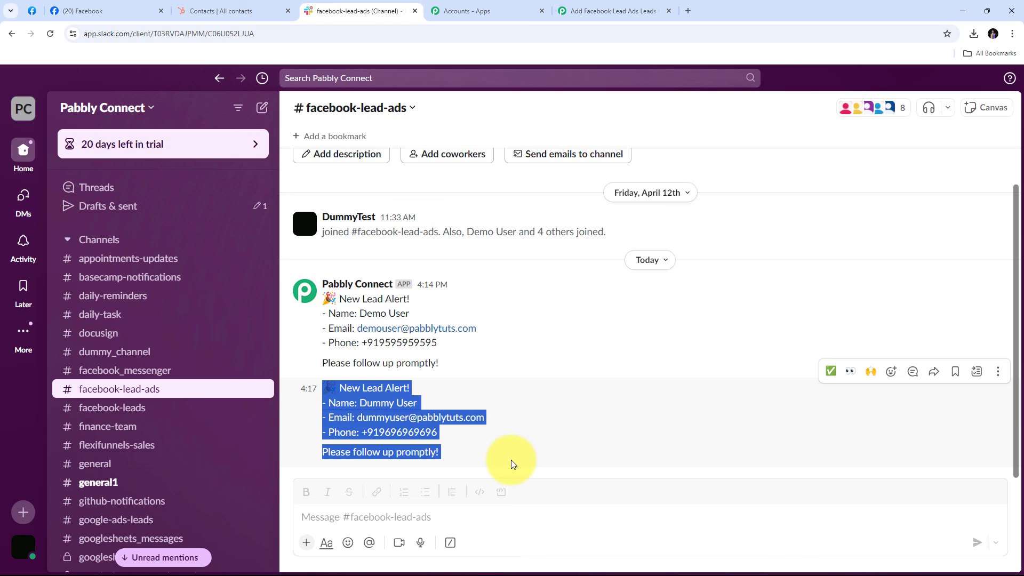
{"action": "left_click", "coordinate": [331, 389]}
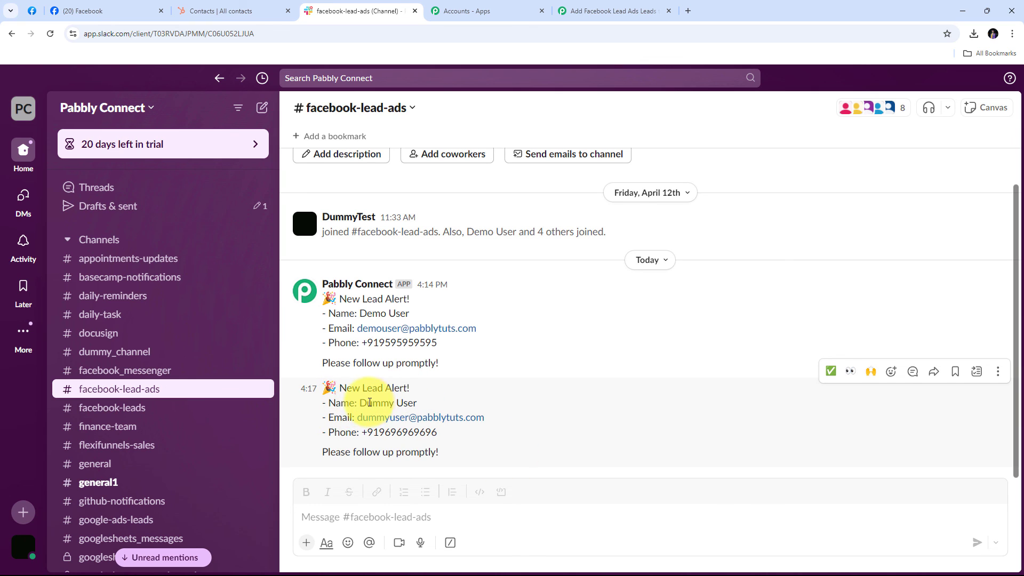
{"action": "left_click_drag", "start_coordinate": [358, 404], "coordinate": [438, 407]}
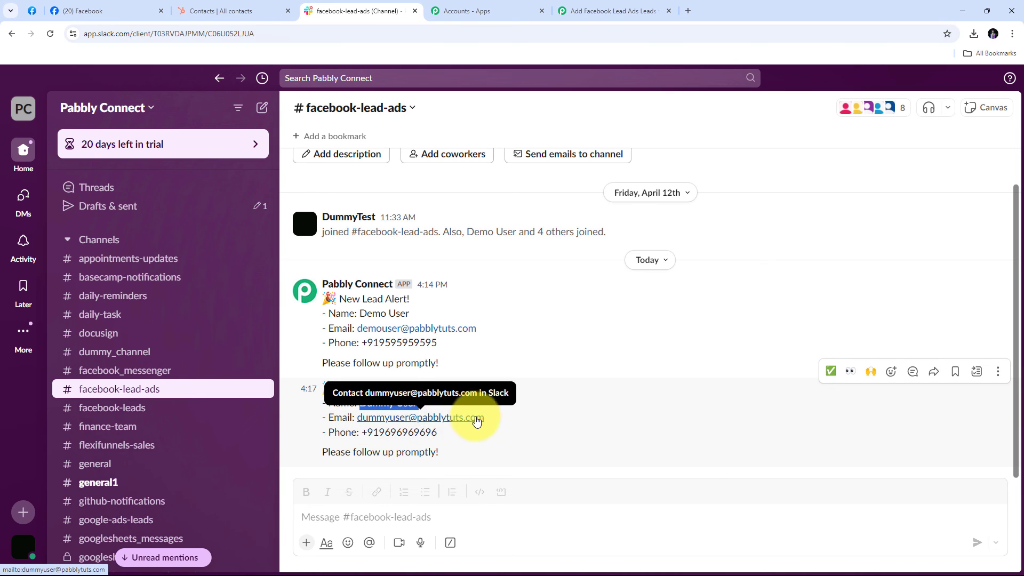
{"action": "left_click_drag", "start_coordinate": [362, 431], "coordinate": [458, 440]}
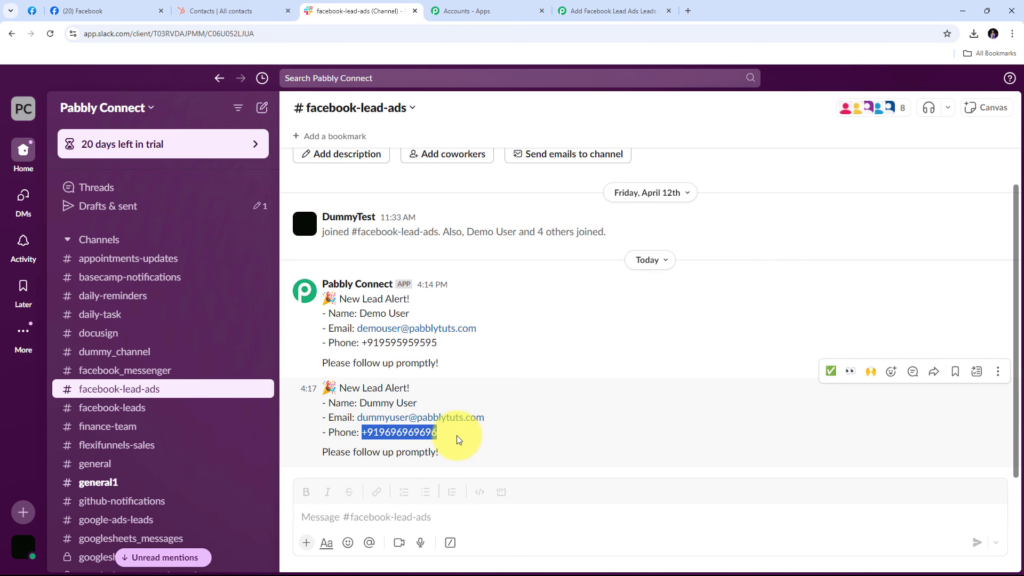
{"action": "left_click", "coordinate": [591, 383]}
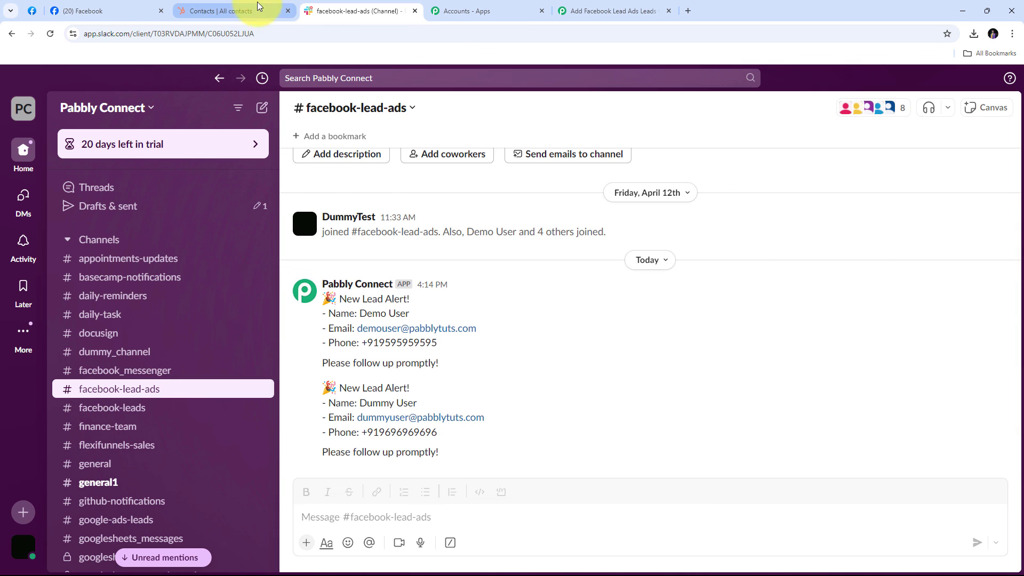
{"action": "scroll", "coordinate": [432, 282], "scroll_direction": "up", "scroll_amount": 1}
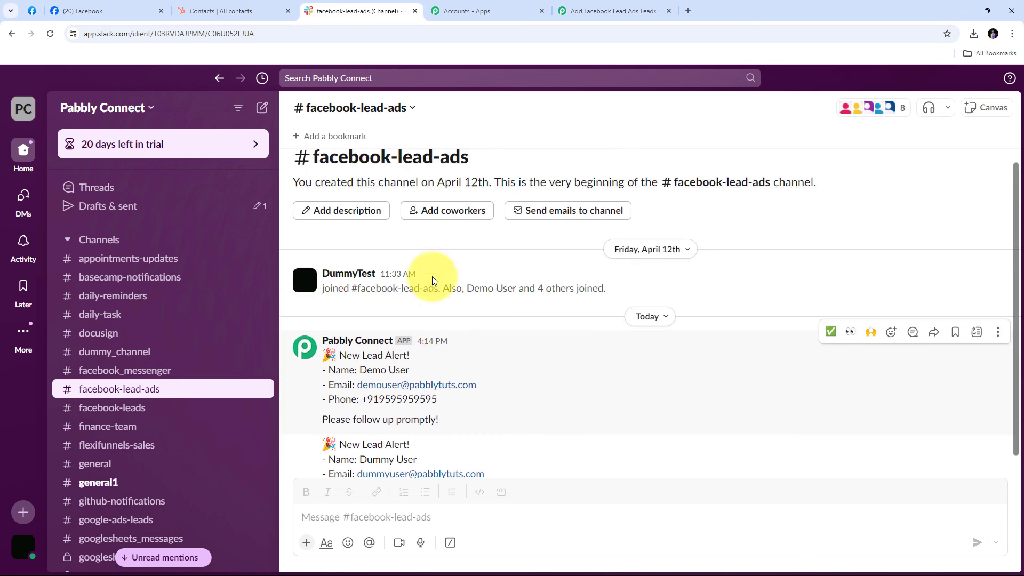
{"action": "scroll", "coordinate": [528, 395], "scroll_direction": "down", "scroll_amount": 1}
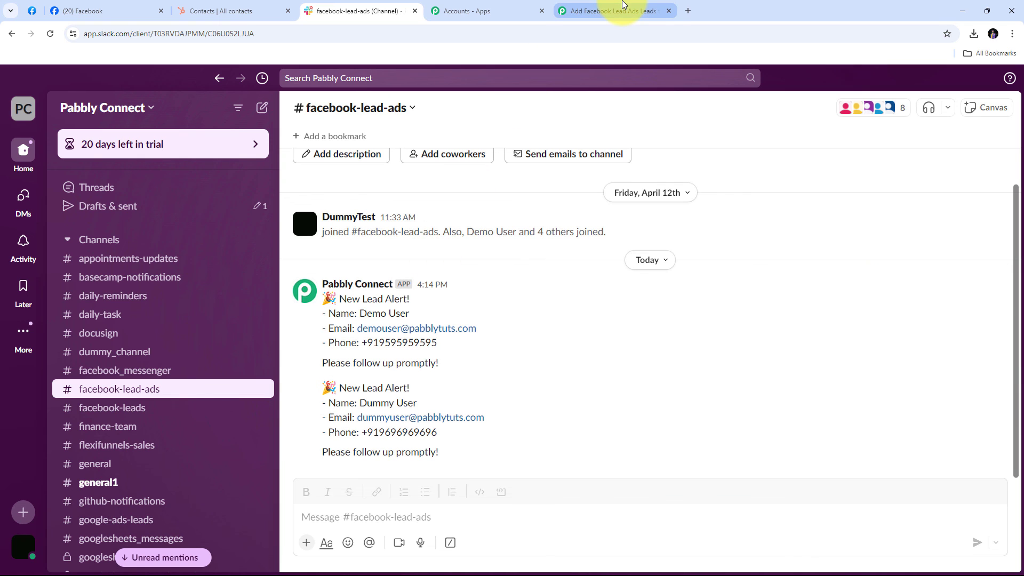
{"action": "left_click", "coordinate": [608, 10]}
{"action": "scroll", "coordinate": [592, 133], "scroll_direction": "up", "scroll_amount": 20}
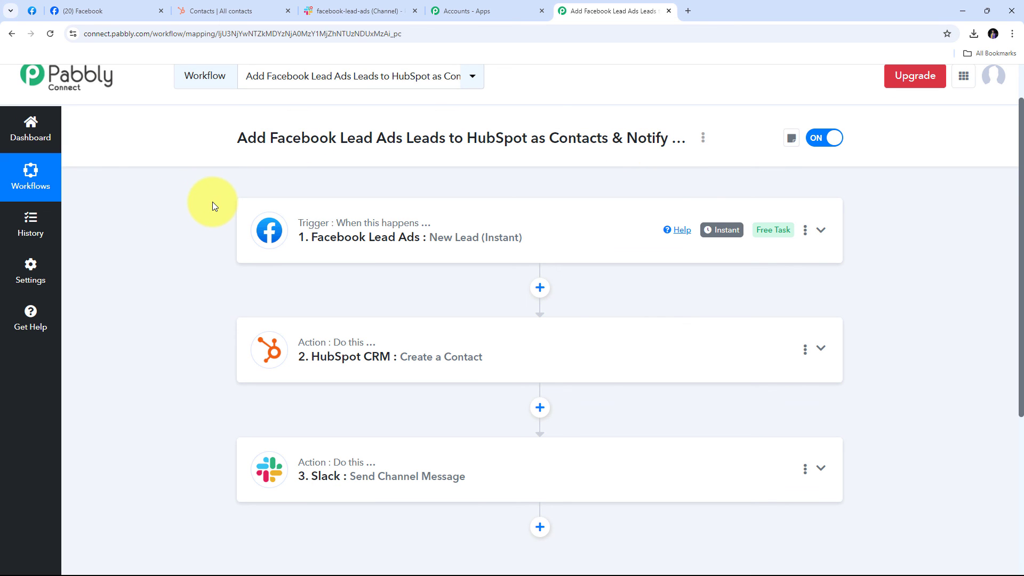
{"action": "mouse_move", "coordinate": [299, 228]}
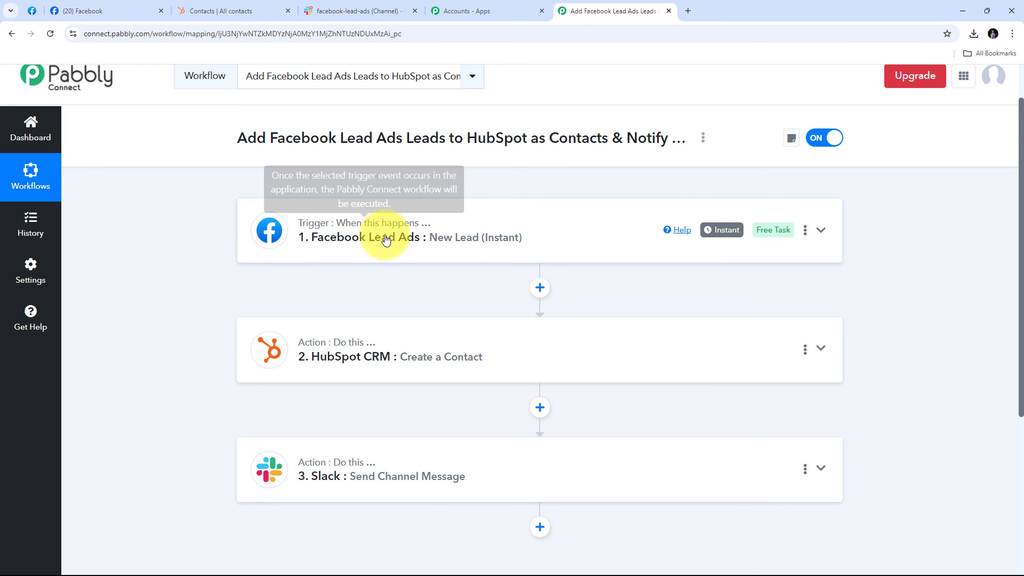
{"action": "scroll", "coordinate": [235, 283], "scroll_direction": "down", "scroll_amount": 1}
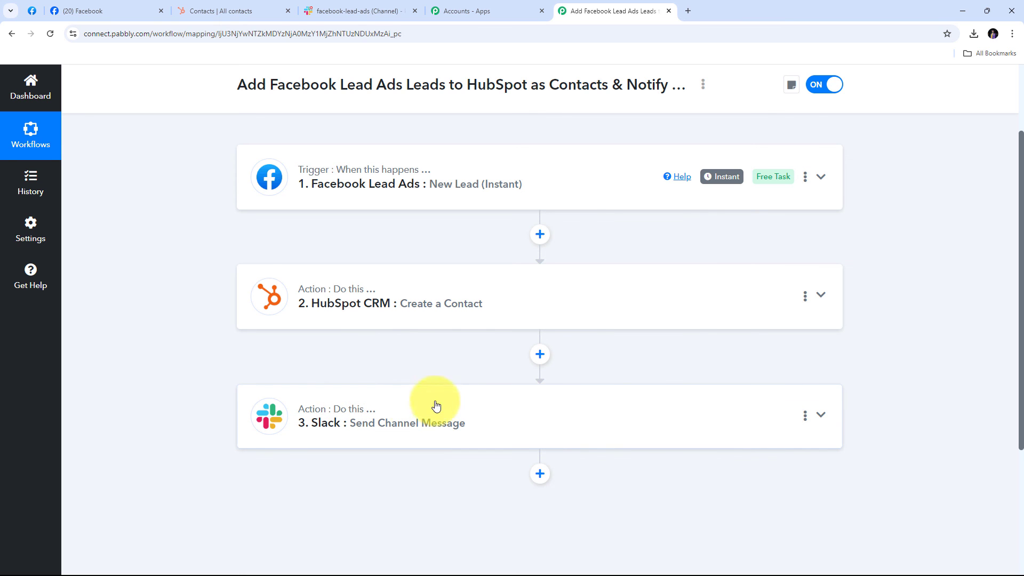
{"action": "scroll", "coordinate": [215, 368], "scroll_direction": "up", "scroll_amount": 2}
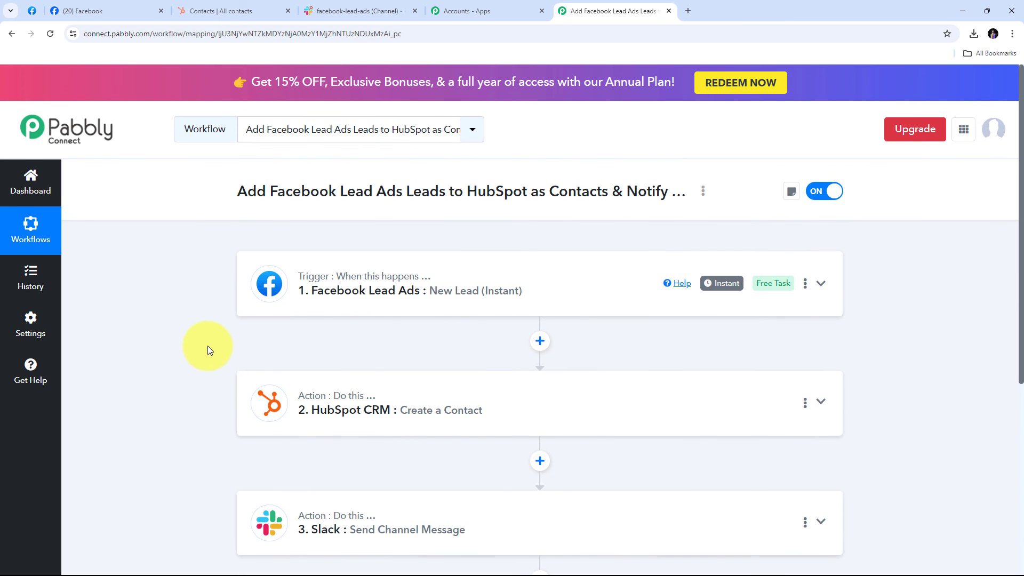